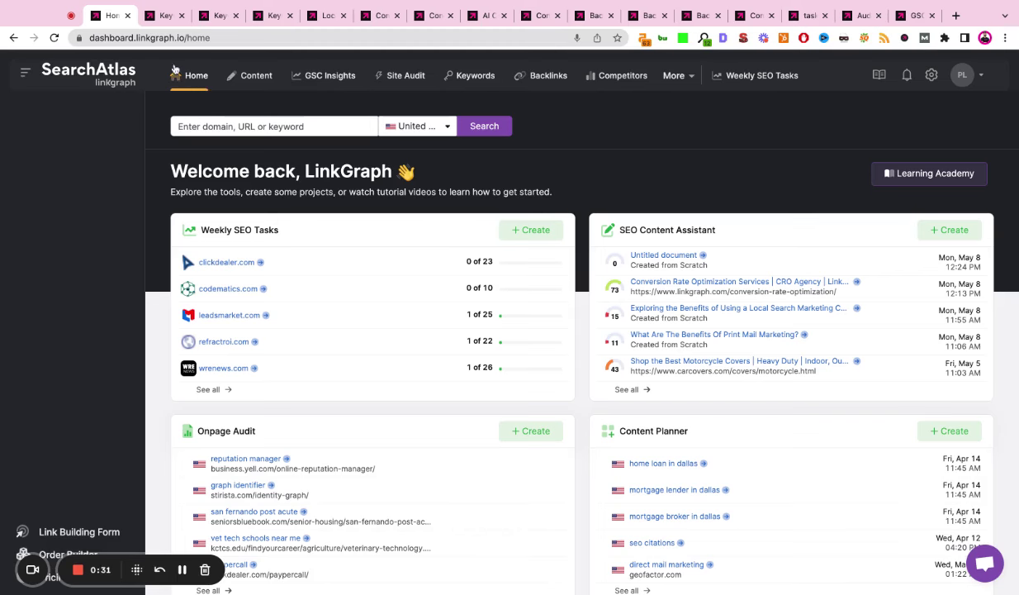
# - Look over the home dashboard's content projects, site audits, research tools and rank tracking sections
pyautogui.scroll(-3, 637, 324)
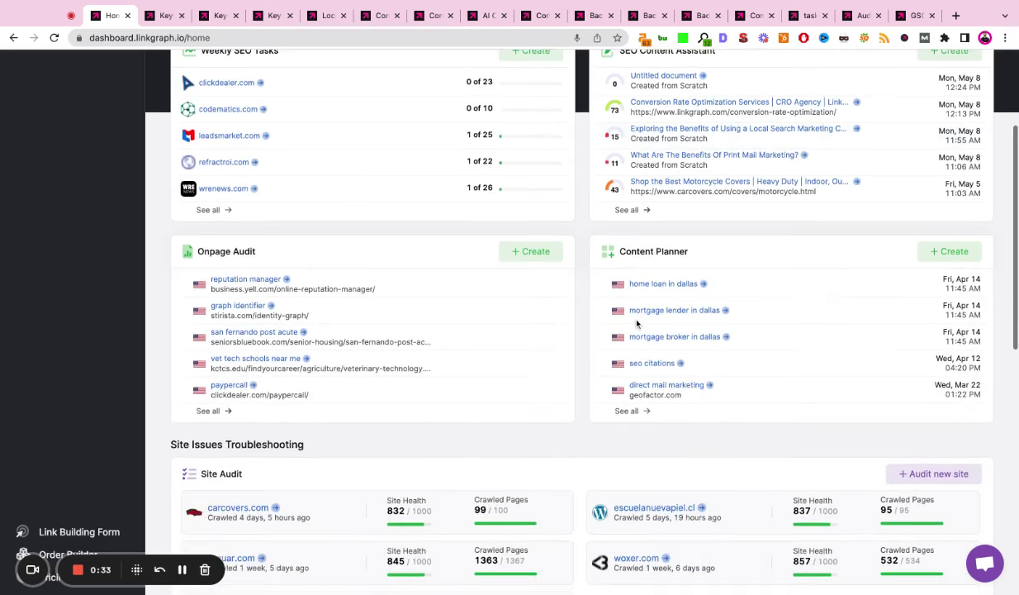
pyautogui.scroll(-5, 636, 323)
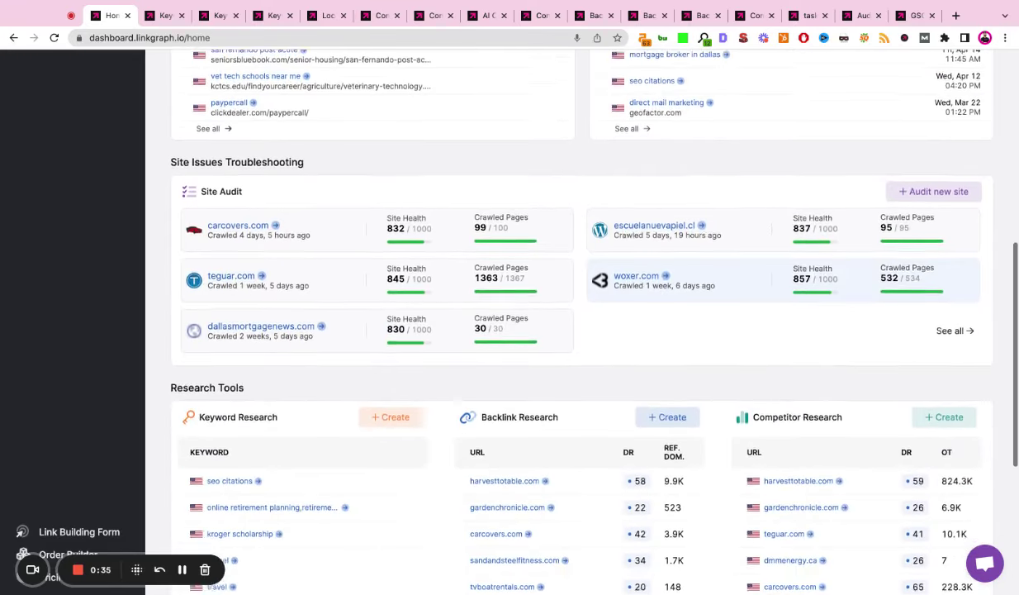
pyautogui.scroll(-5, 637, 324)
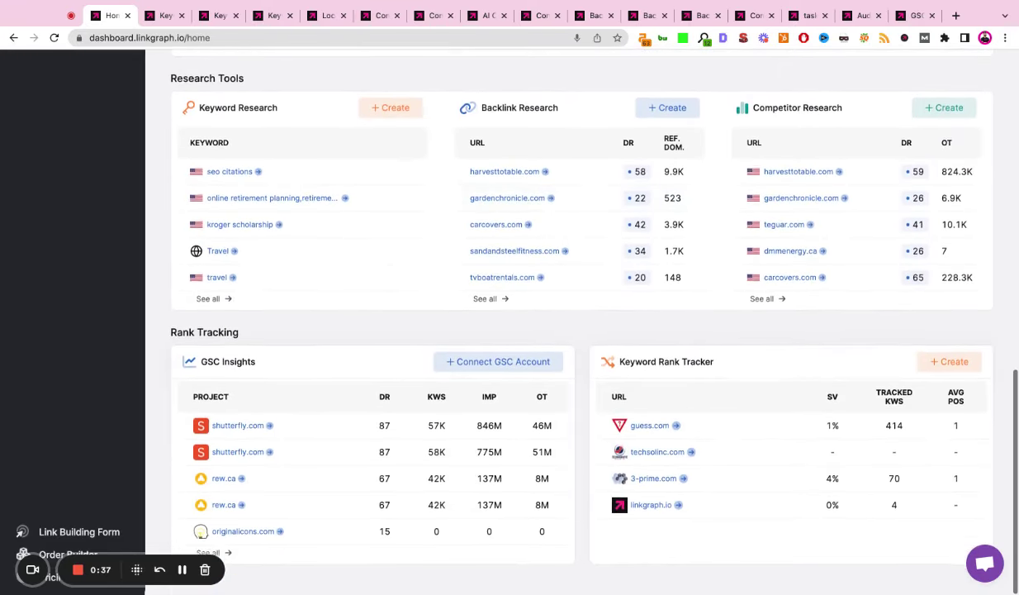
pyautogui.scroll(15, 917, 187)
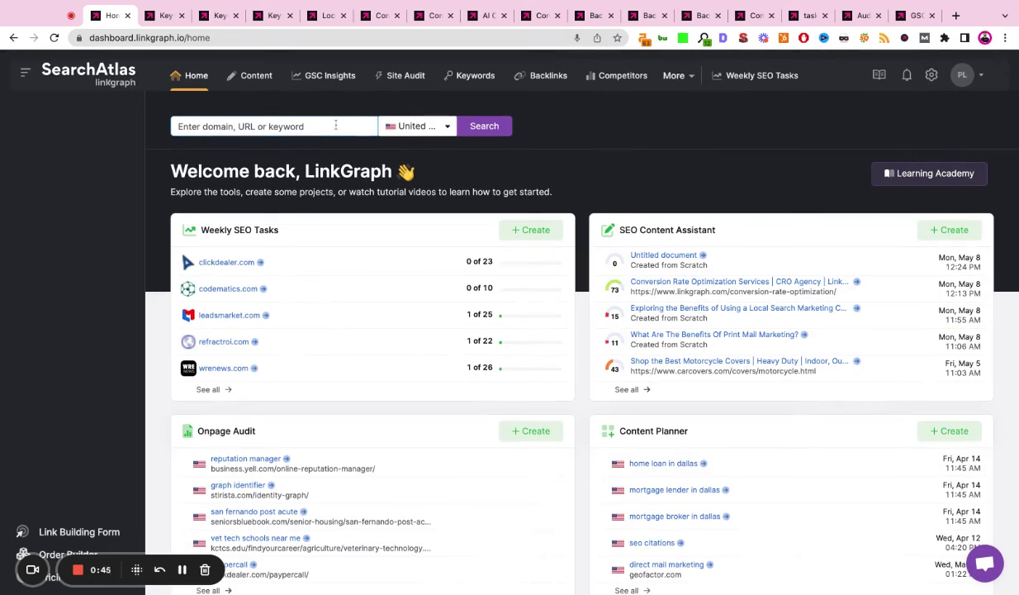
# - Examine the keyword research report for "conversion rate optimization", covering its metrics, keyword ideas, ranking competition and top advertisers
pyautogui.click(161, 14)
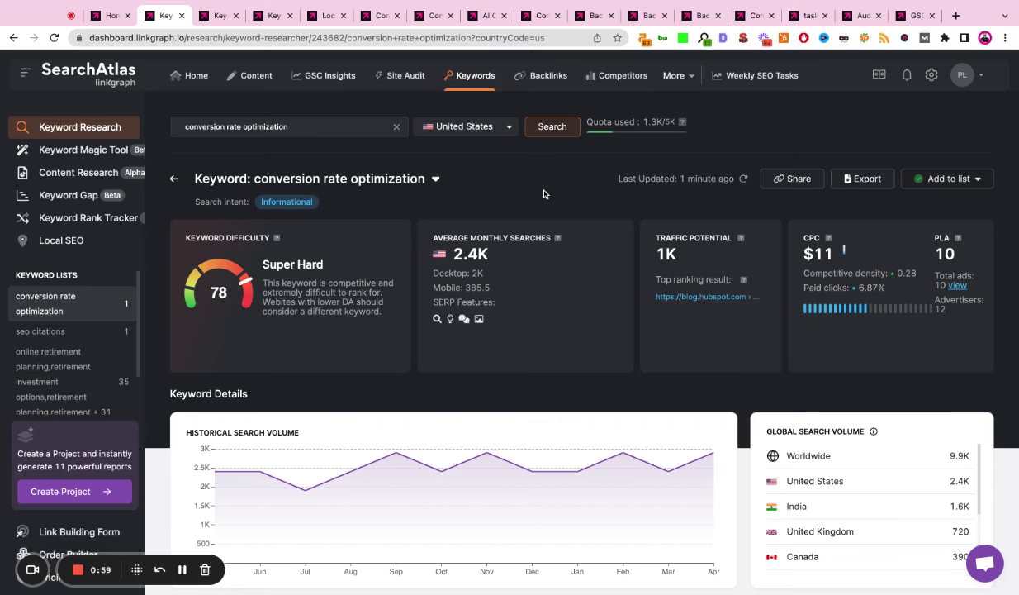
pyautogui.scroll(-1, 544, 193)
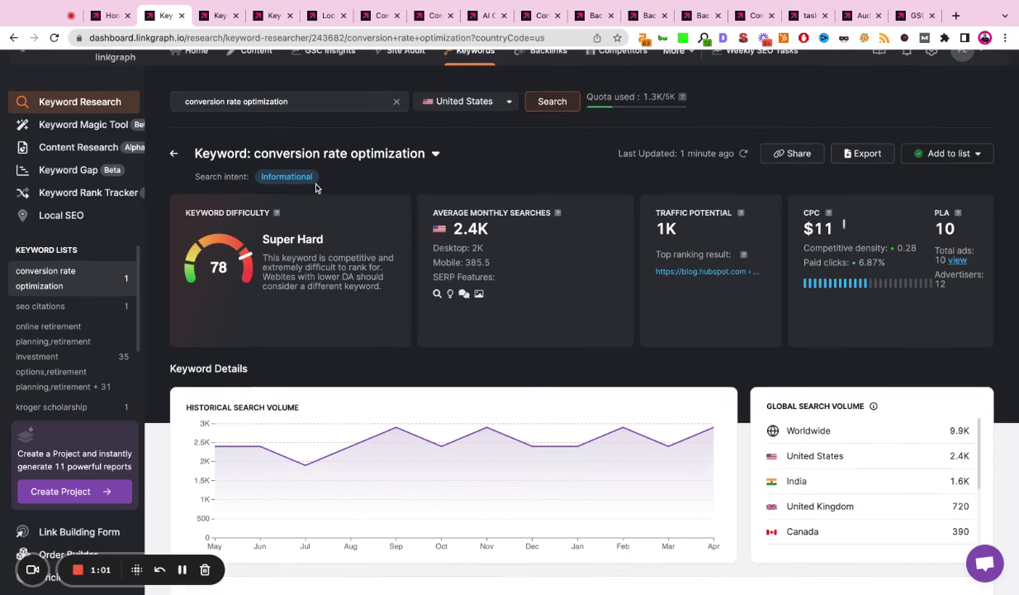
pyautogui.moveTo(299, 183)
pyautogui.click(956, 261)
pyautogui.scroll(-4, 847, 258)
pyautogui.scroll(-2, 630, 201)
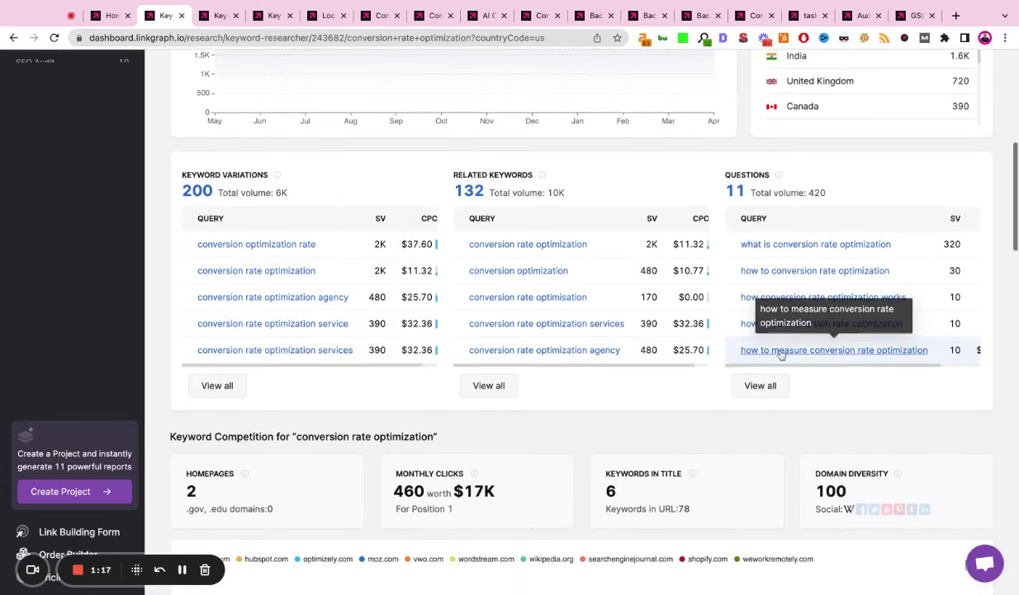
pyautogui.scroll(-5, 782, 354)
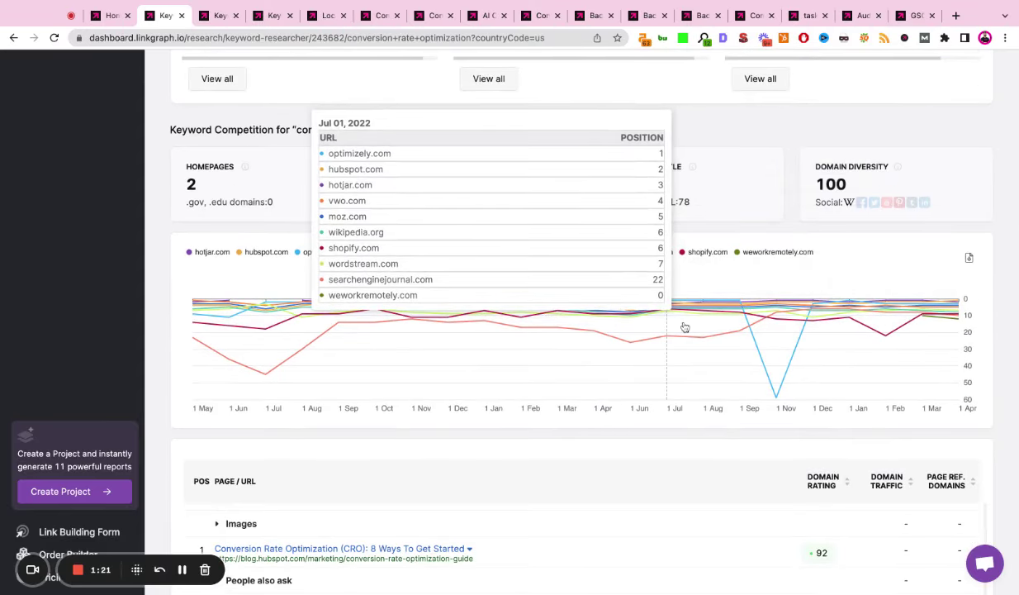
pyautogui.scroll(-5, 683, 327)
pyautogui.scroll(-6, 683, 322)
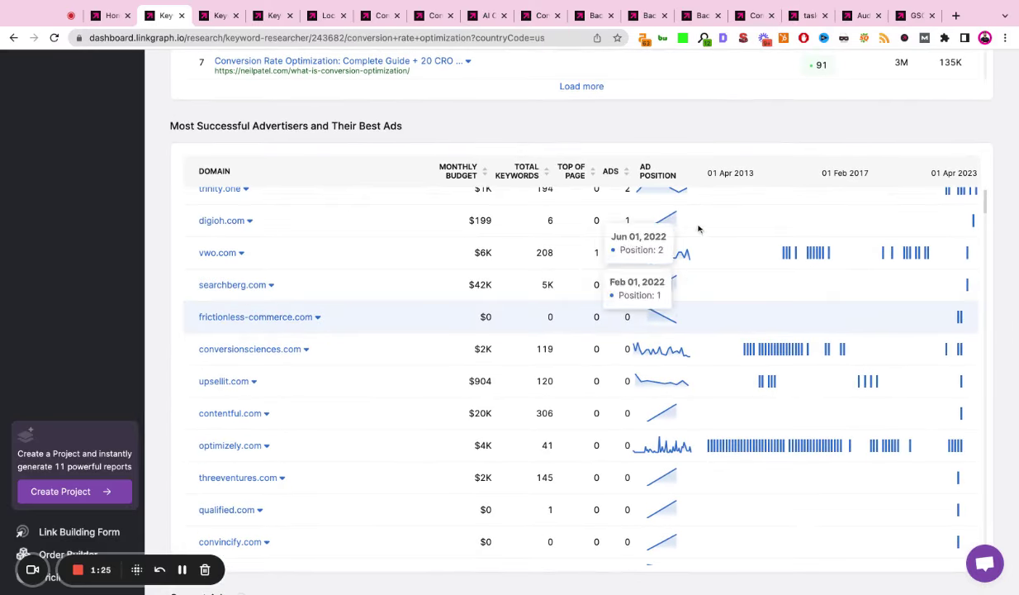
# - Open the full list of related keywords for "conversion rate optimization"
pyautogui.scroll(10, 706, 128)
pyautogui.scroll(4, 708, 128)
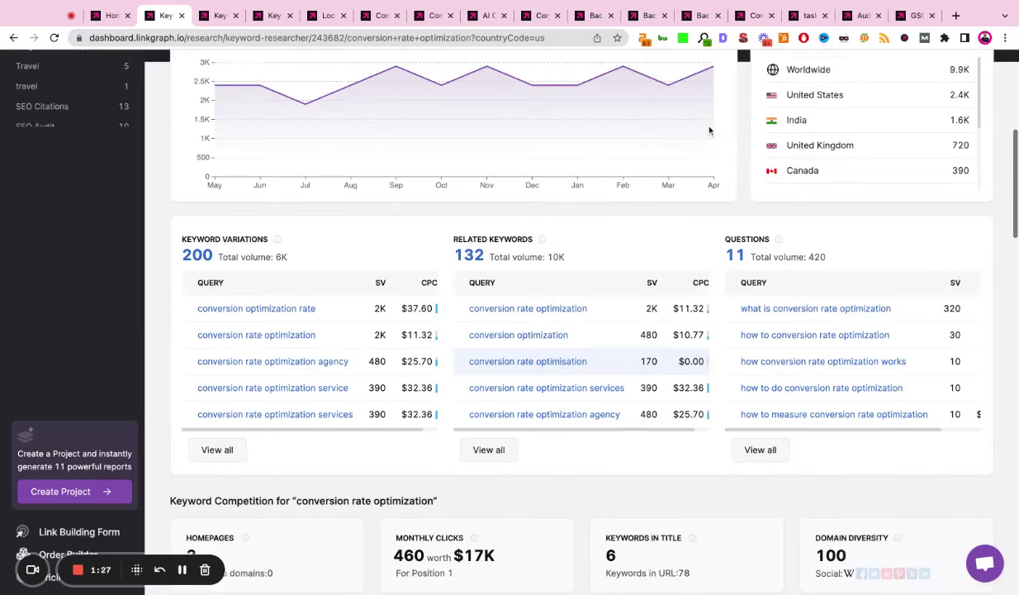
pyautogui.click(490, 466)
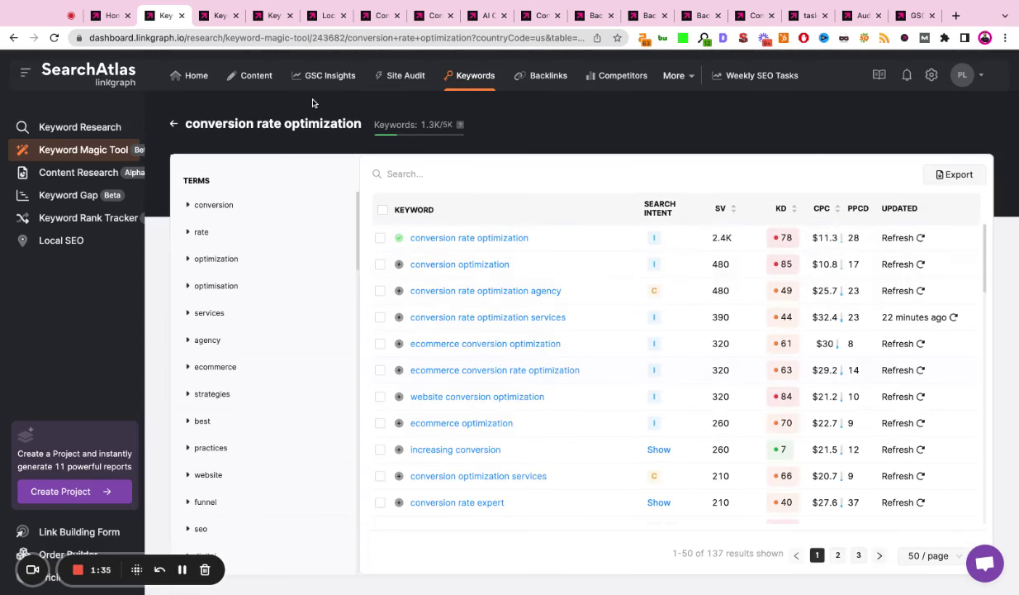
# - Examine the Keyword Gap Analysis for carcovers.com, comparing competitors' ranking pages and positions for the keywords in common
pyautogui.hotkey('ctrl', 'Tab')
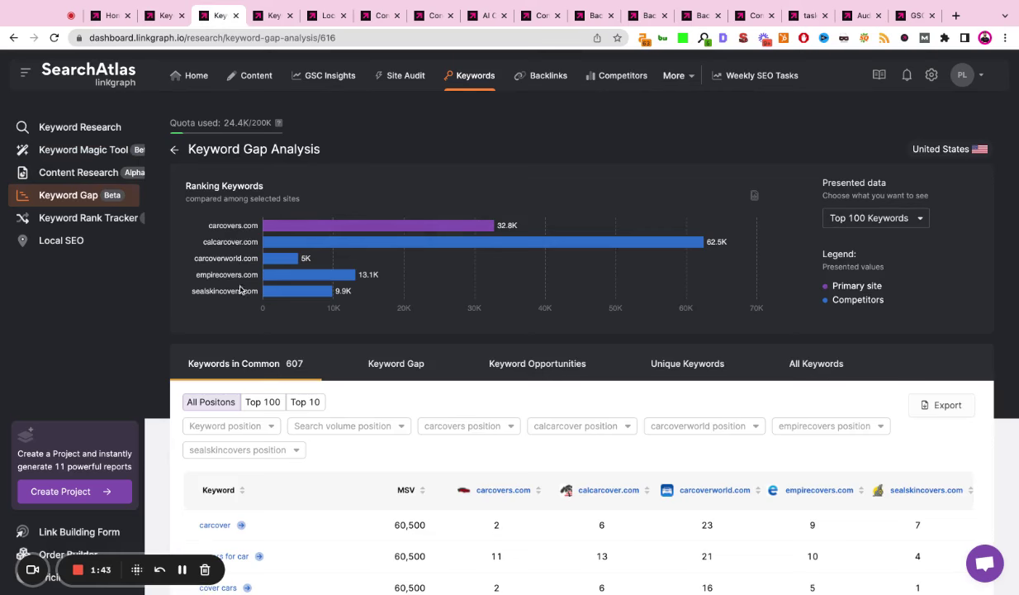
pyautogui.scroll(-5, 379, 355)
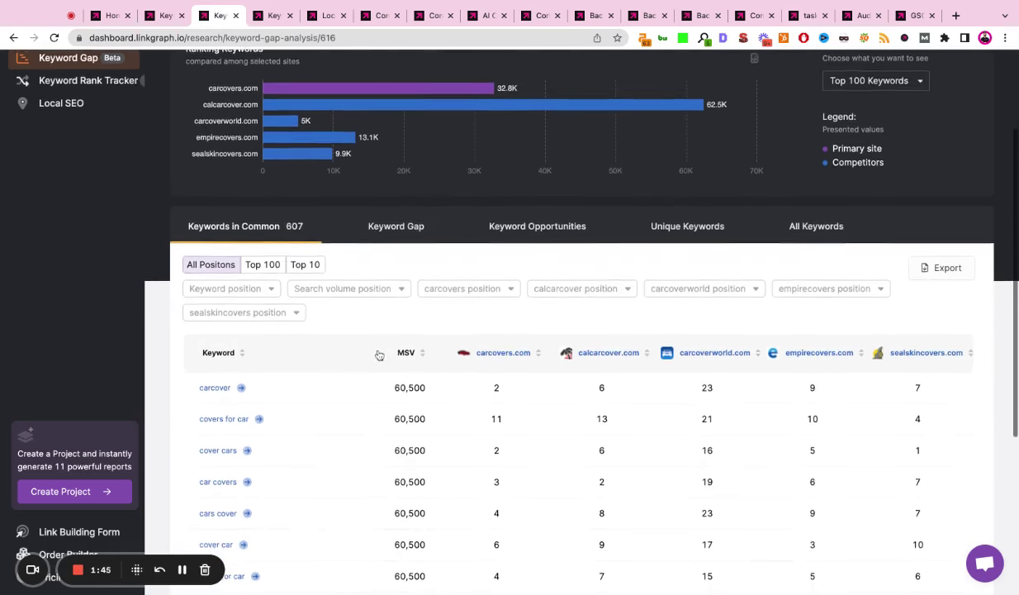
pyautogui.scroll(-1, 564, 355)
pyautogui.scroll(1, 564, 357)
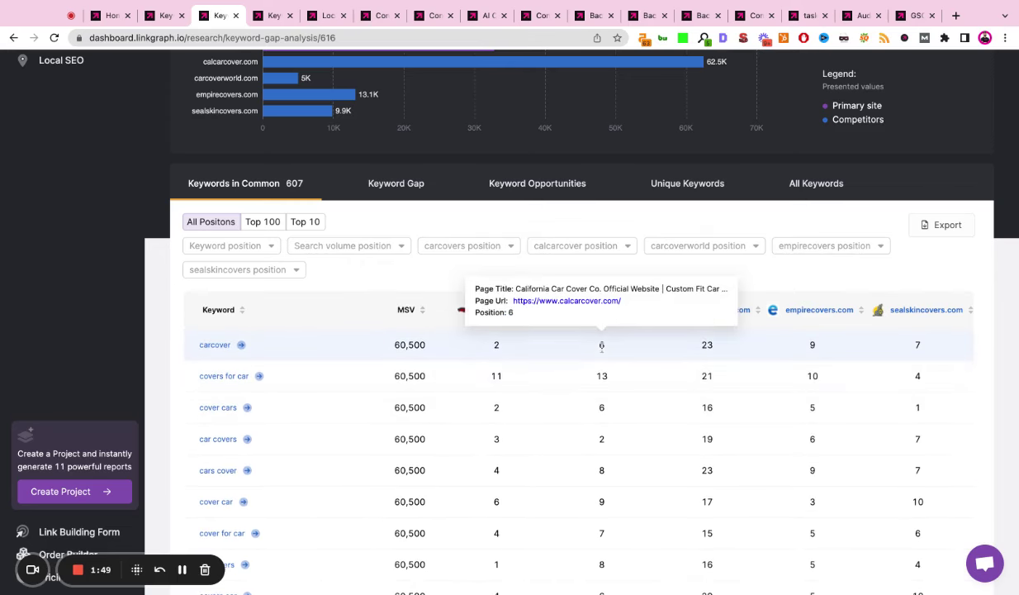
pyautogui.moveTo(605, 377)
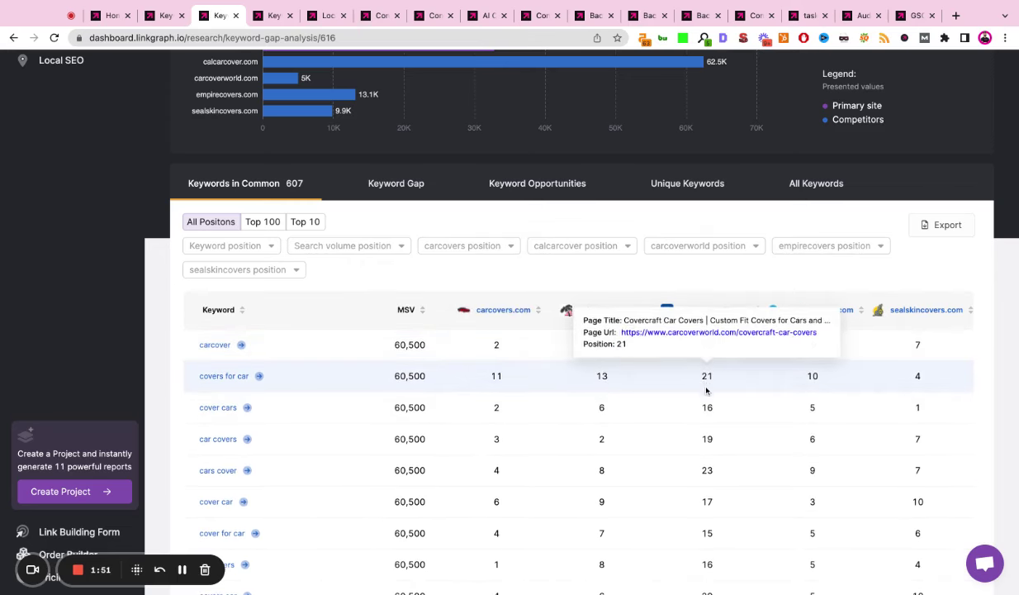
pyautogui.moveTo(602, 409)
pyautogui.moveTo(607, 442)
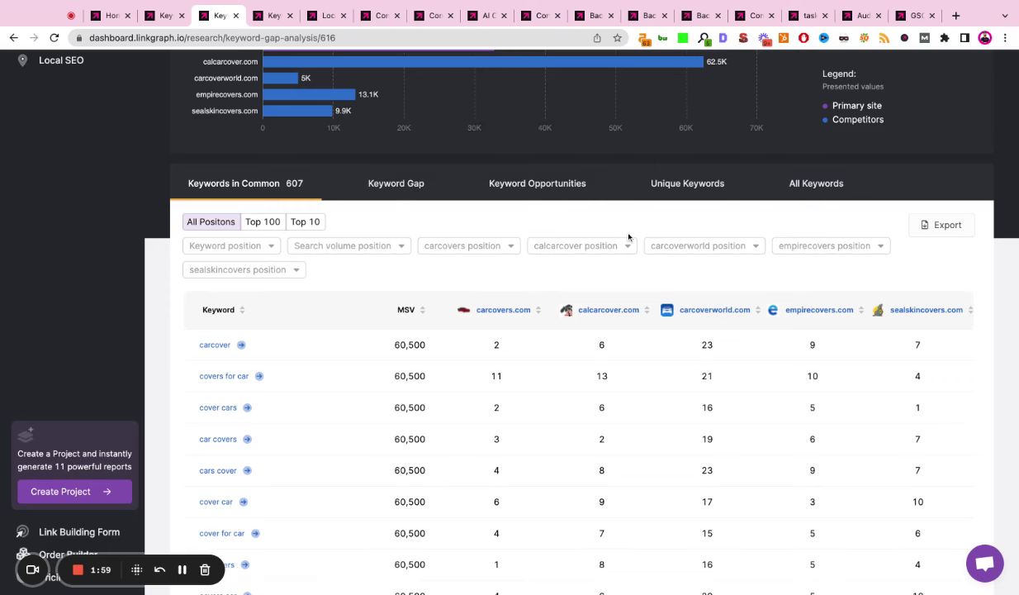
pyautogui.scroll(5, 628, 237)
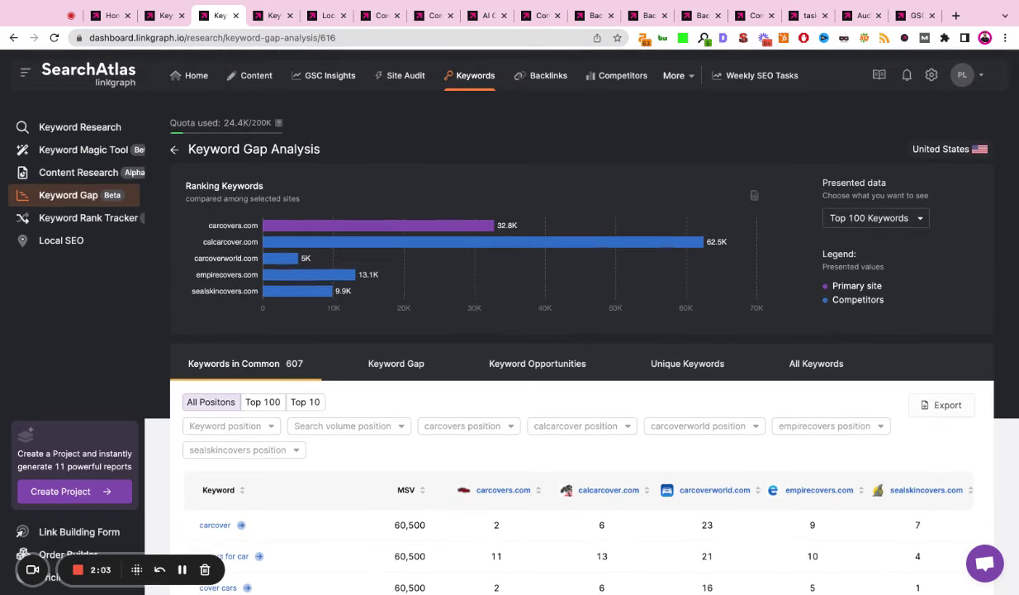
# - Examine the Keyword Rank Tracker report for guess.com, including its position history and tracked keywords summary
pyautogui.click(274, 17)
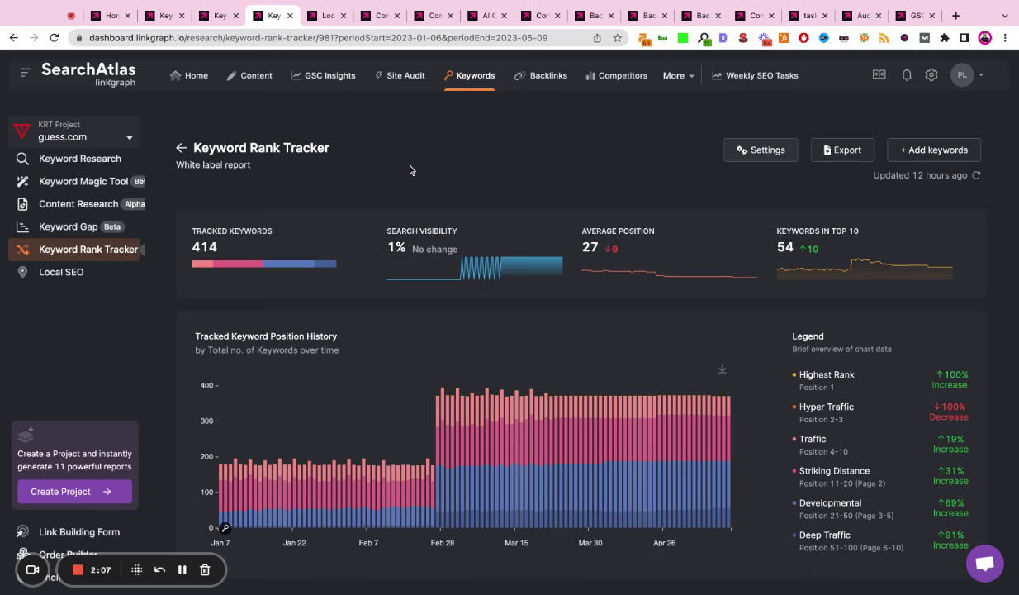
pyautogui.scroll(-1, 578, 330)
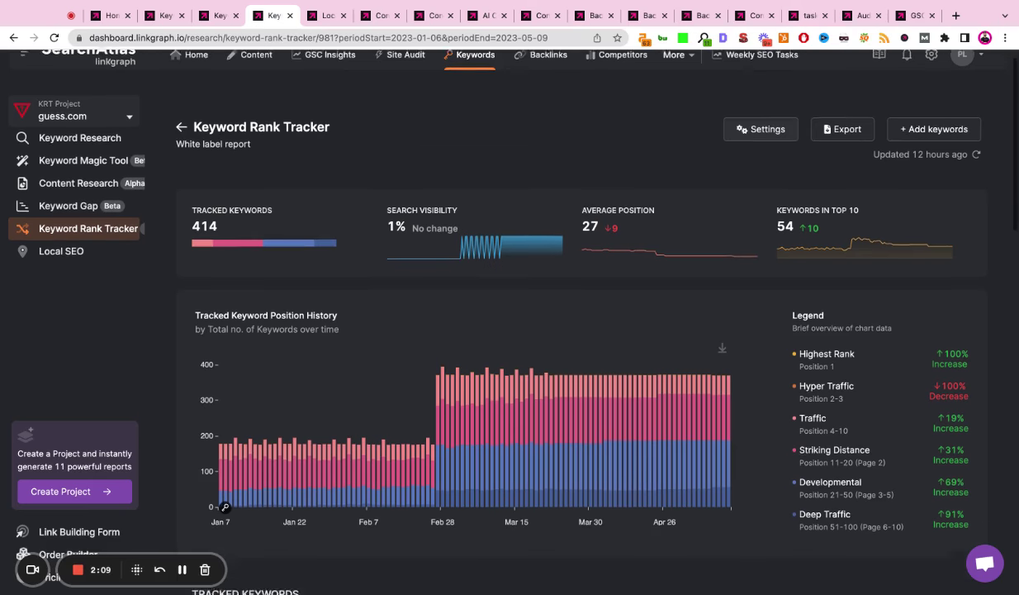
pyautogui.scroll(-6, 419, 160)
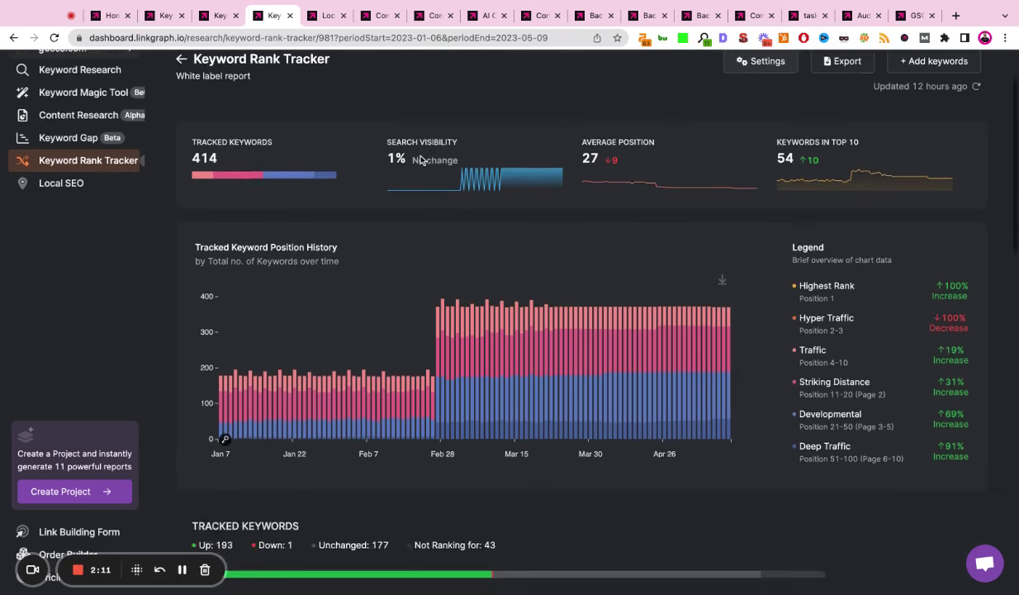
pyautogui.scroll(-2, 406, 150)
# - Check the guess.com rank tracking project's settings, including the keyword refresh interval, and close them without saving
pyautogui.scroll(10, 406, 149)
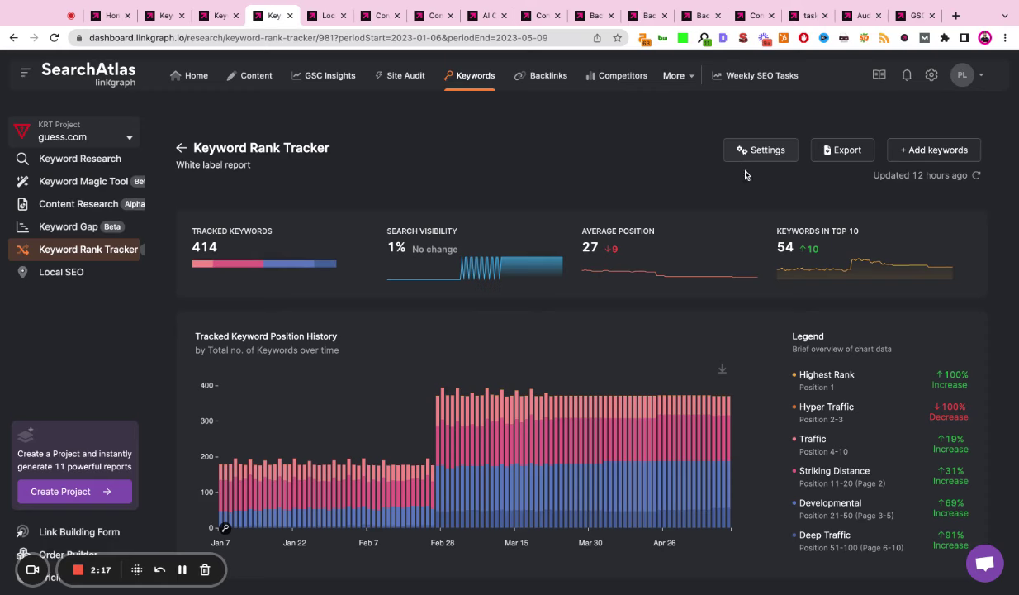
pyautogui.click(727, 151)
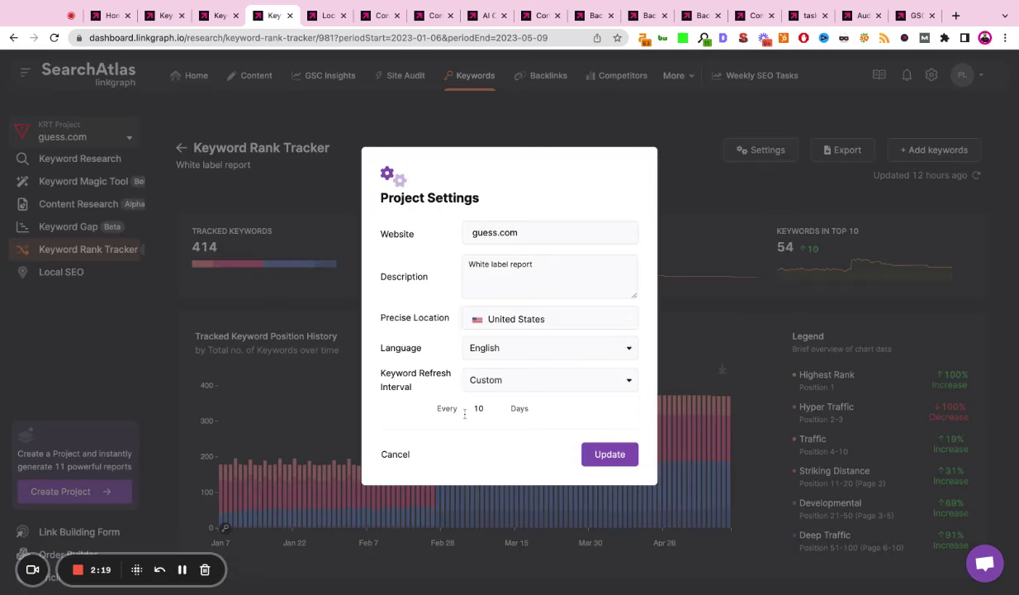
pyautogui.click(395, 455)
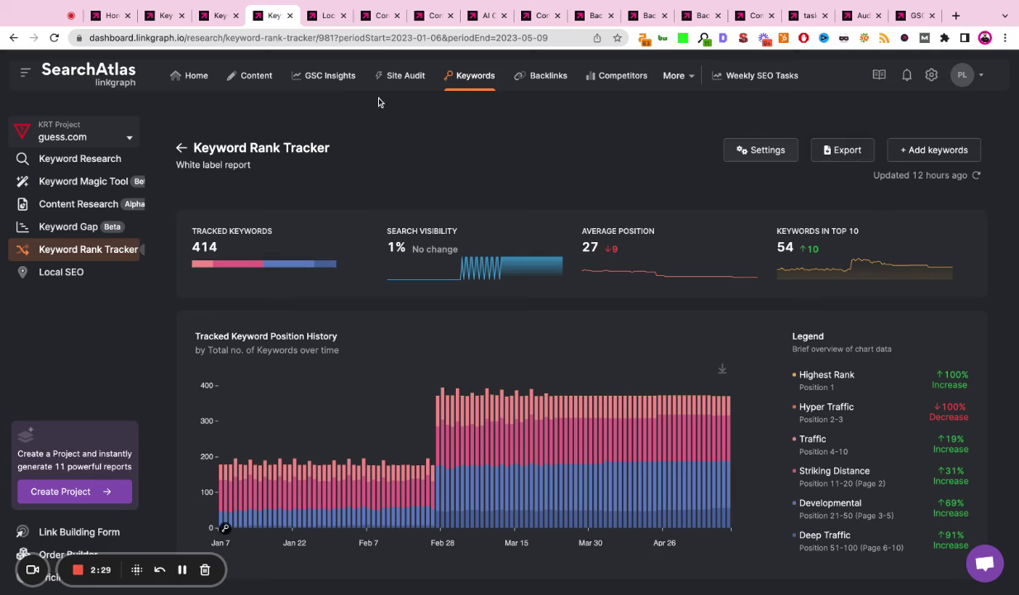
# - Examine the Local SEO scan report for Therapy Group of DC, checking the ranked businesses at several map grid points
pyautogui.click(312, 23)
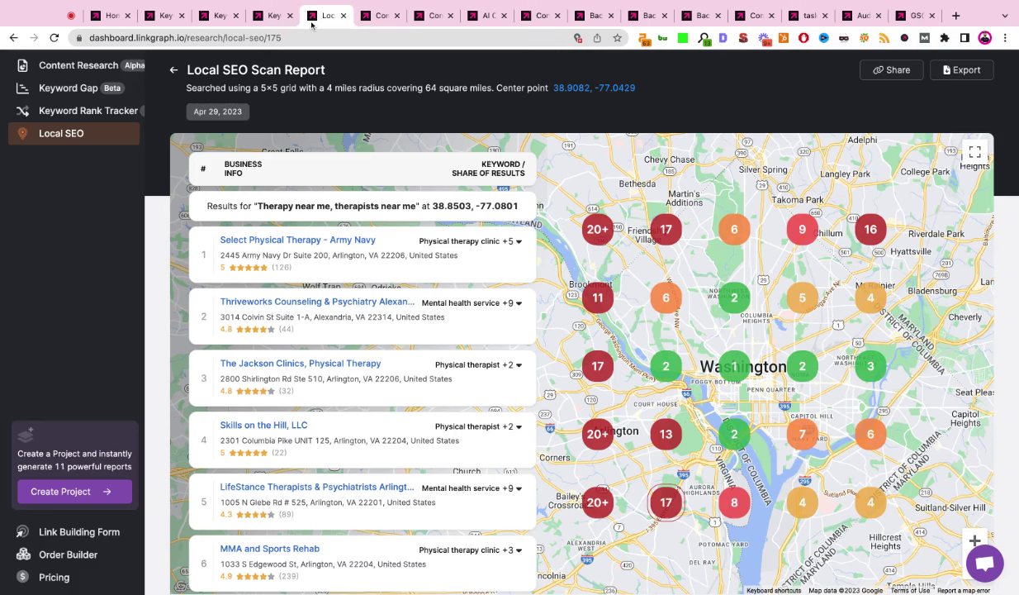
pyautogui.scroll(2, 489, 106)
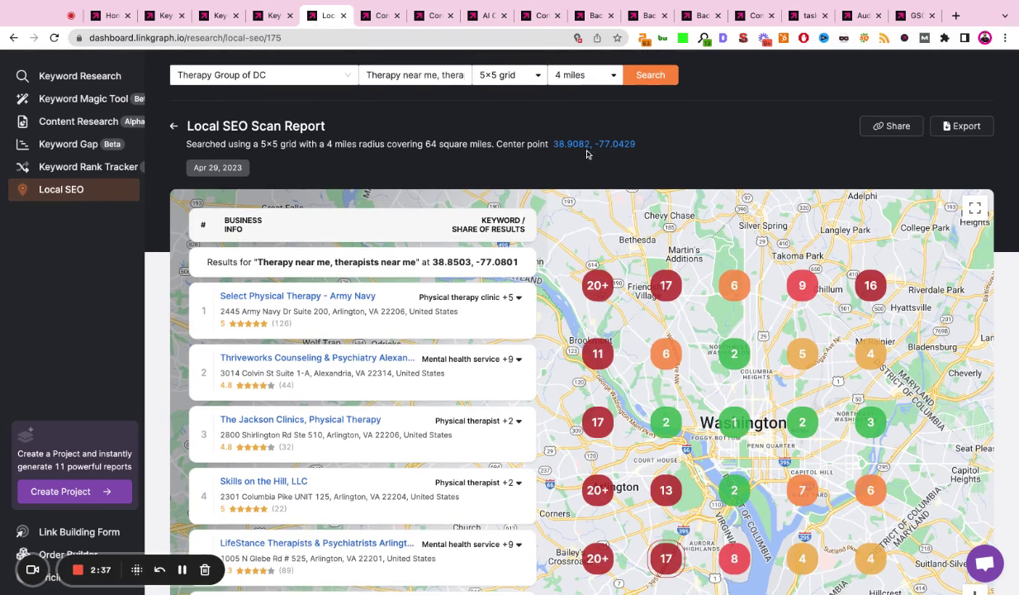
pyautogui.scroll(-3, 693, 125)
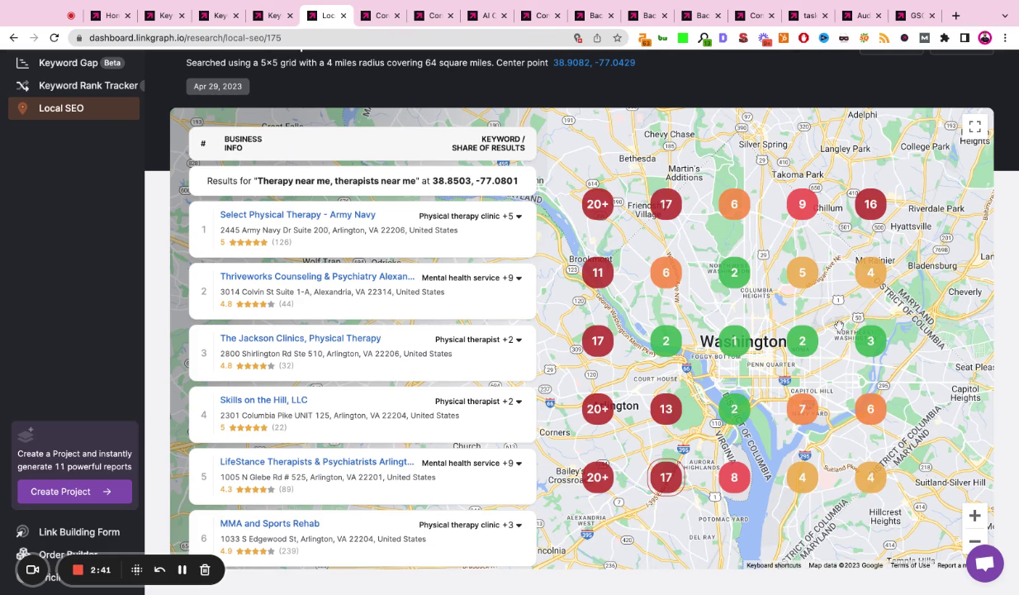
pyautogui.moveTo(814, 351)
pyautogui.moveTo(871, 348)
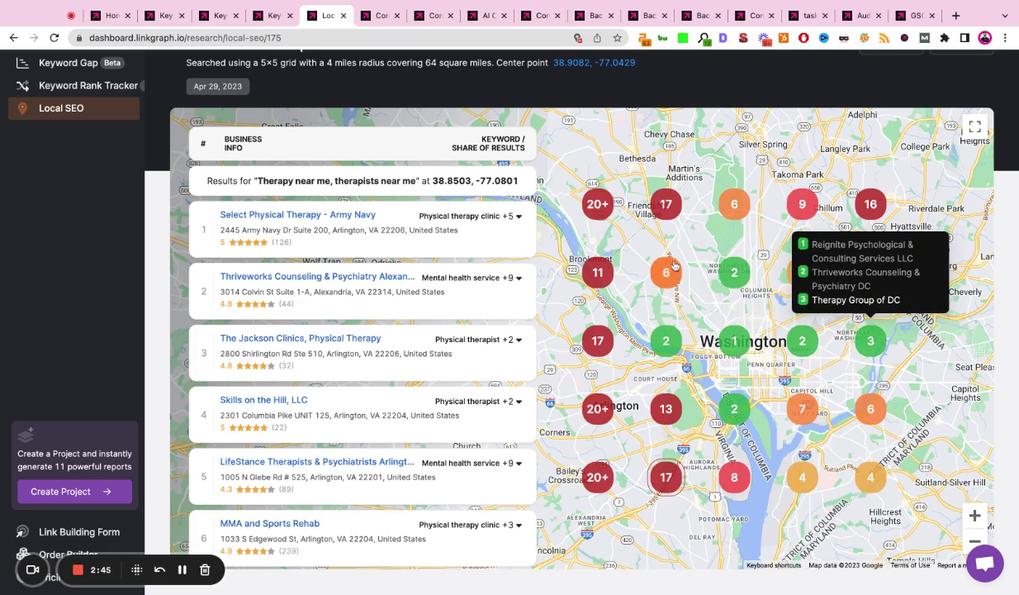
pyautogui.moveTo(666, 268)
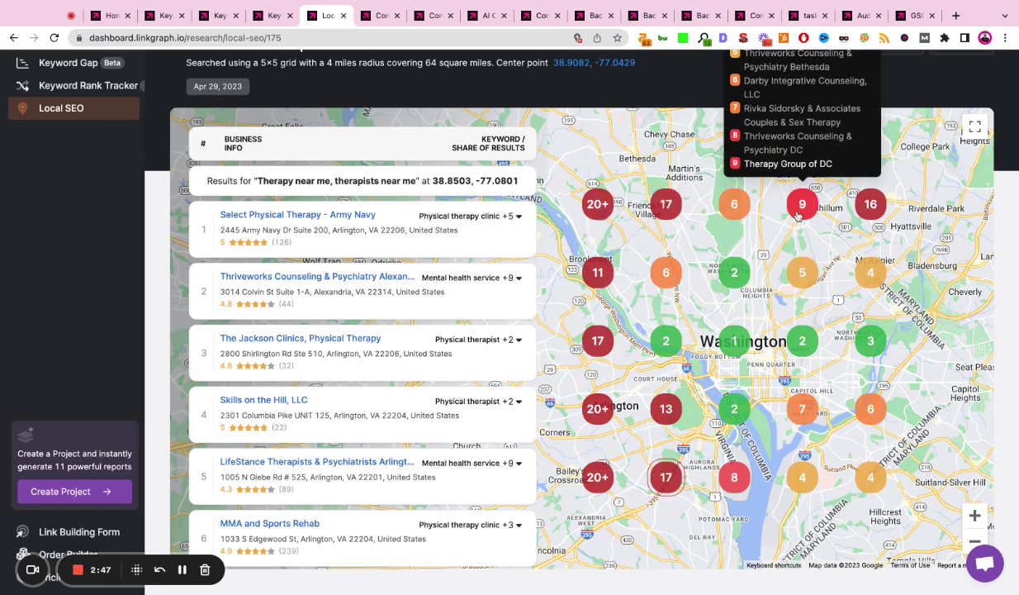
pyautogui.moveTo(875, 209)
pyautogui.moveTo(736, 211)
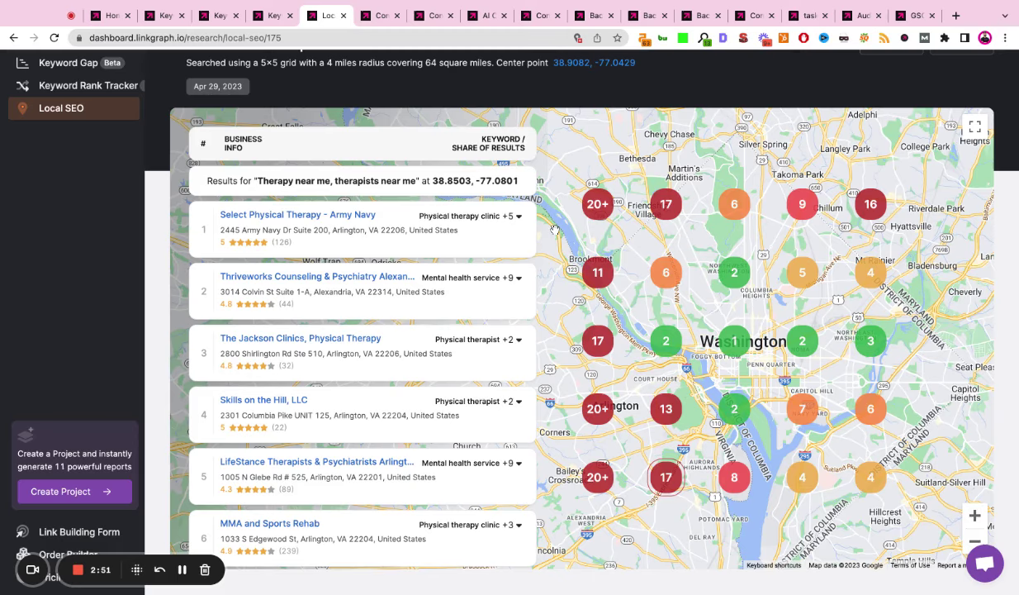
pyautogui.scroll(3, 691, 95)
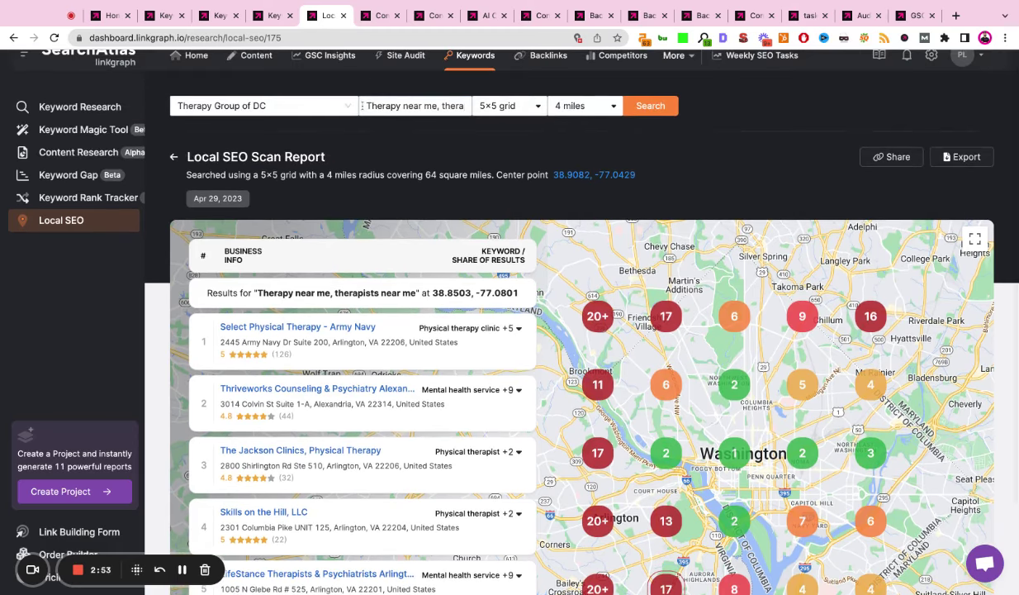
pyautogui.scroll(1, 360, 124)
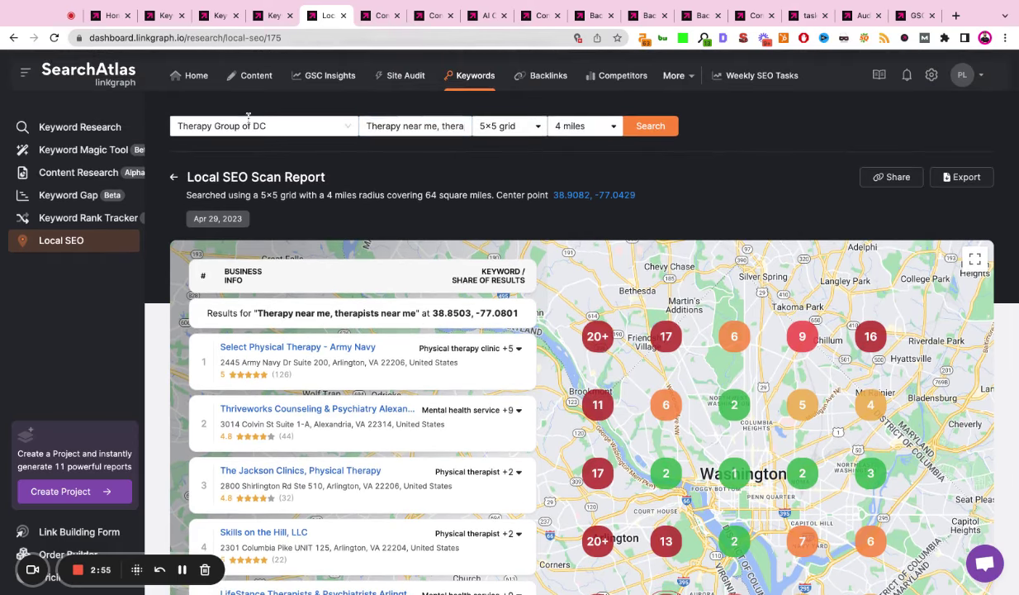
# - Review the onpage audit overview of the LinkGraph conversion rate optimization page for the keyword "conversion rate optimization services"
pyautogui.click(367, 16)
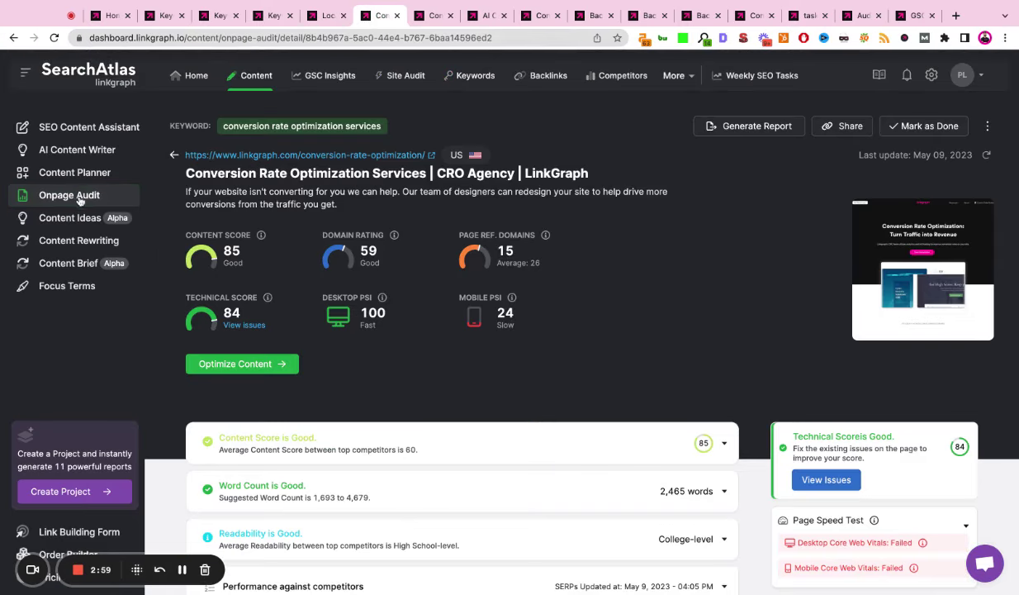
pyautogui.scroll(-1, 384, 224)
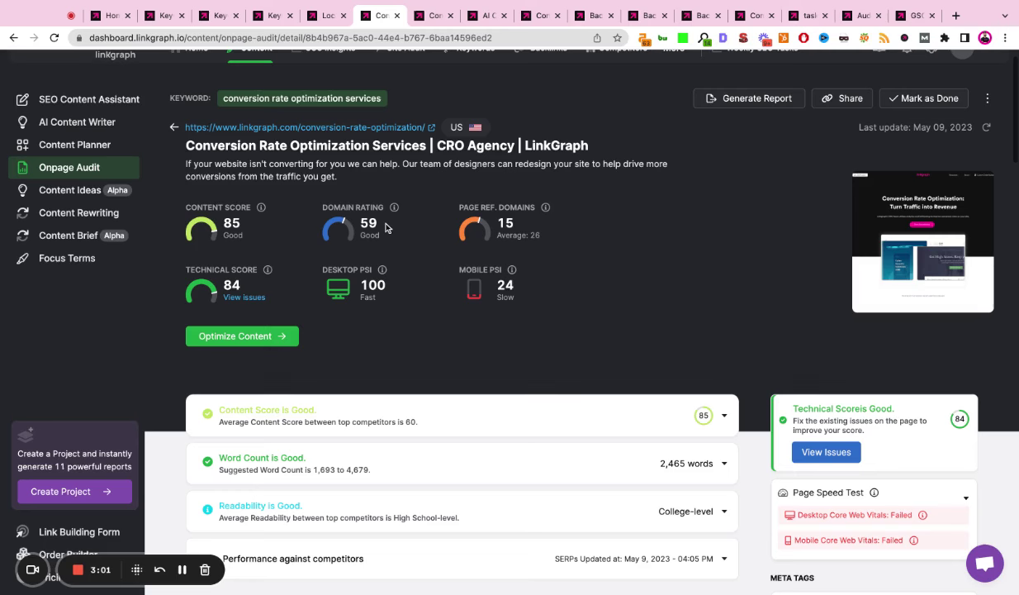
pyautogui.scroll(-1, 299, 265)
pyautogui.scroll(2, 299, 265)
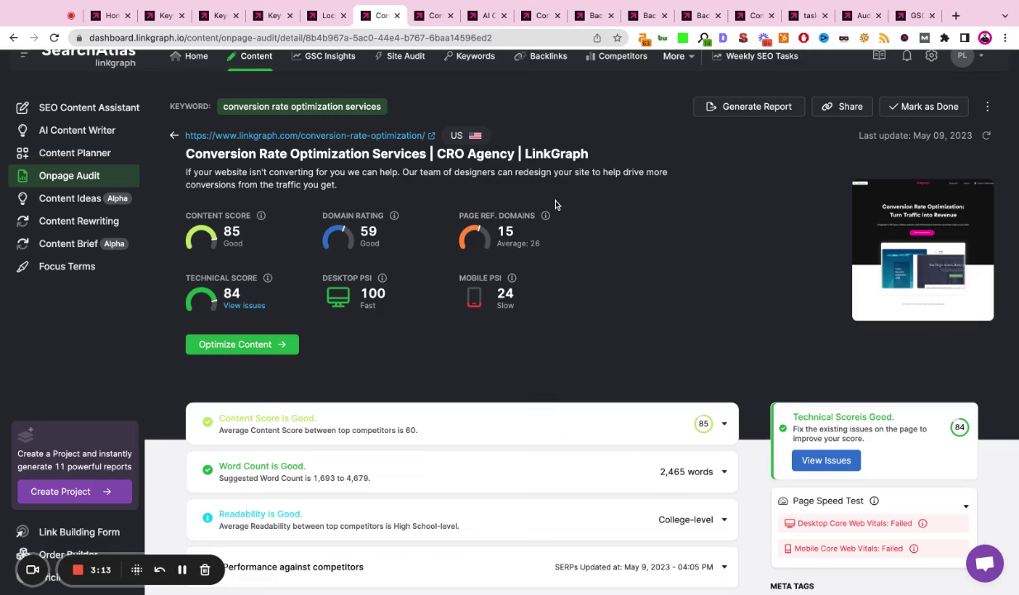
# - Expand the onpage audit's Content Score section to compare the page with its competitors
pyautogui.scroll(-2, 442, 259)
pyautogui.scroll(-1, 438, 273)
pyautogui.click(437, 315)
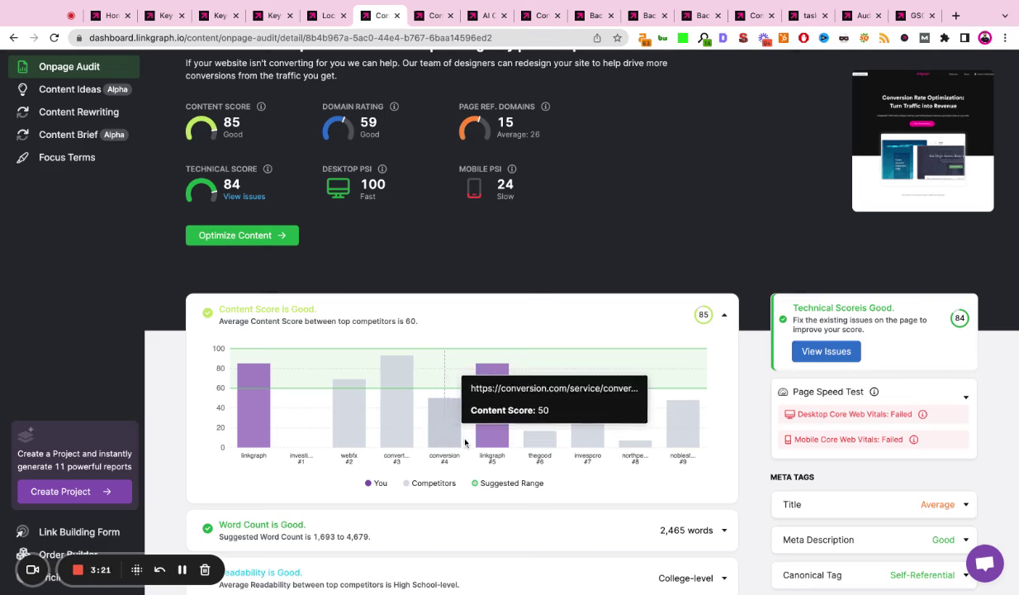
# - Expand the Word Count, Readability and Performance against competitors sections of the onpage audit to compare the page with its rivals
pyautogui.scroll(-2, 567, 289)
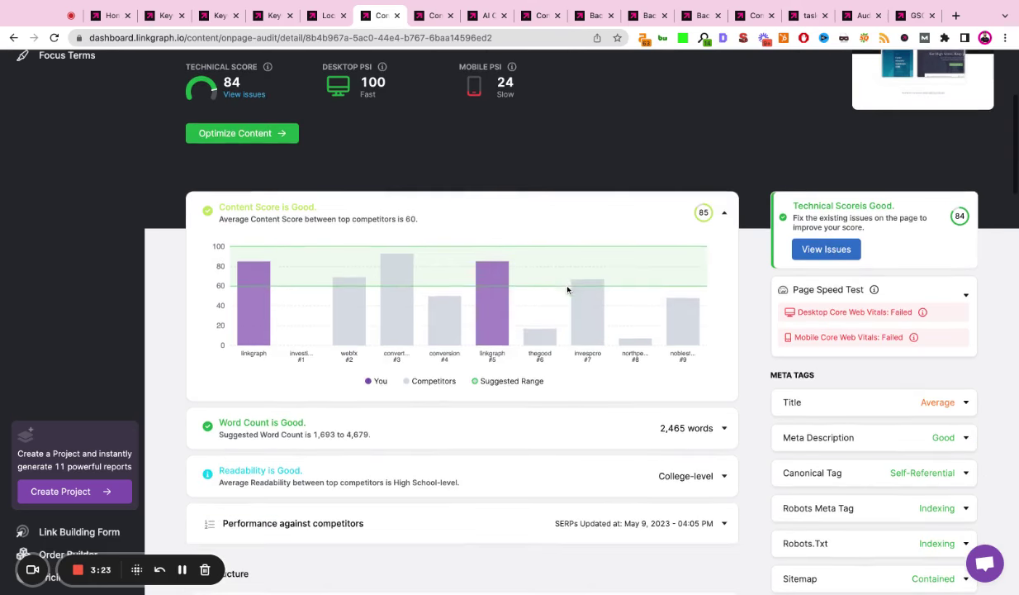
pyautogui.click(500, 435)
pyautogui.scroll(-1, 500, 437)
pyautogui.scroll(-1, 501, 429)
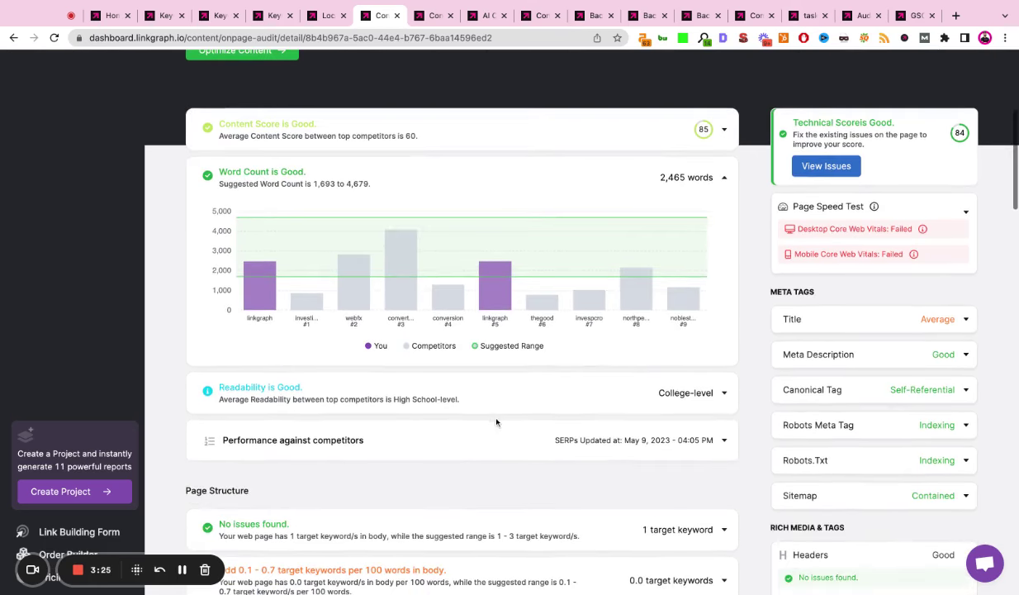
pyautogui.click(495, 403)
pyautogui.scroll(-2, 496, 403)
pyautogui.click(493, 389)
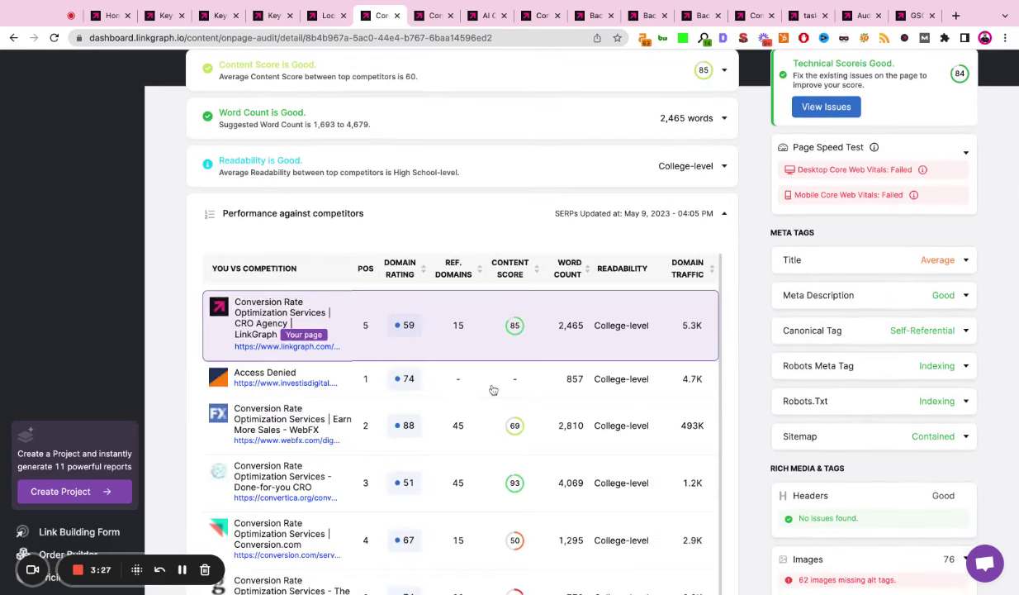
# - Go through the Page Structure checks one by one, expanding the charts of target keyword usage against competitors
pyautogui.scroll(-5, 553, 174)
pyautogui.scroll(-5, 754, 216)
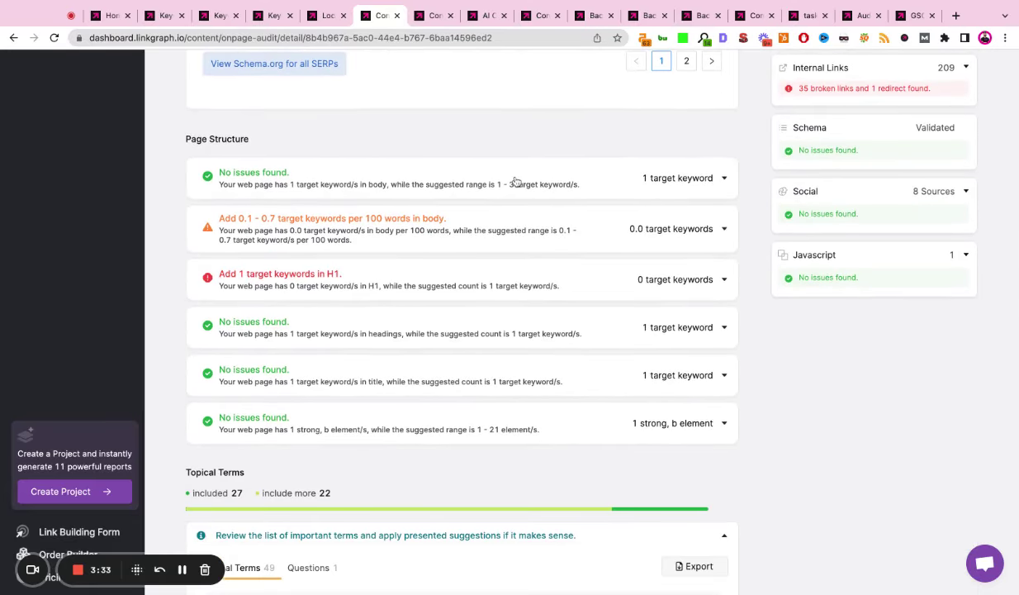
pyautogui.click(514, 180)
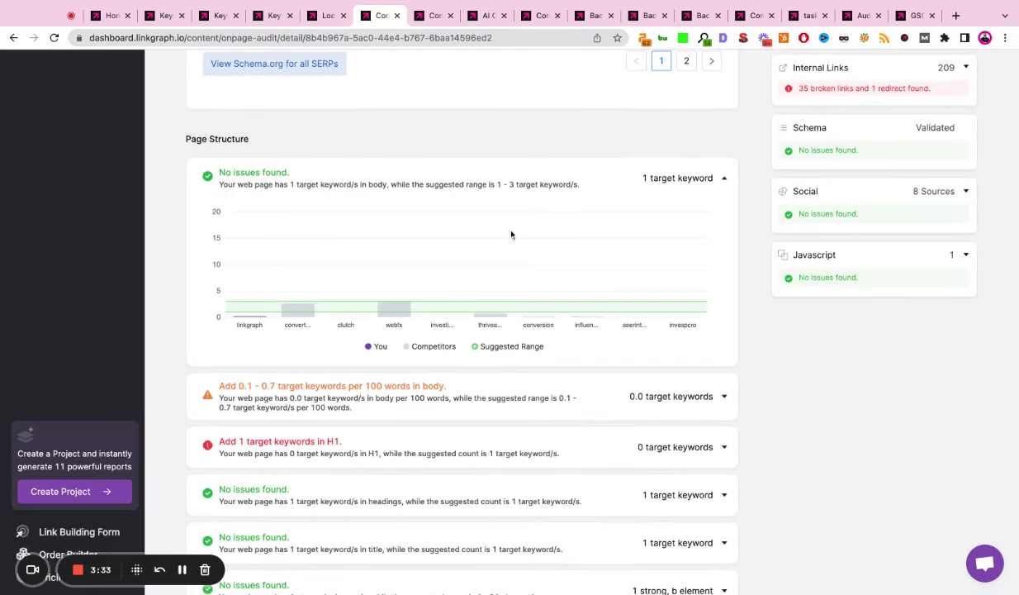
pyautogui.click(480, 415)
pyautogui.scroll(-1, 473, 422)
pyautogui.click(474, 422)
pyautogui.scroll(-1, 473, 421)
pyautogui.click(473, 420)
pyautogui.click(432, 466)
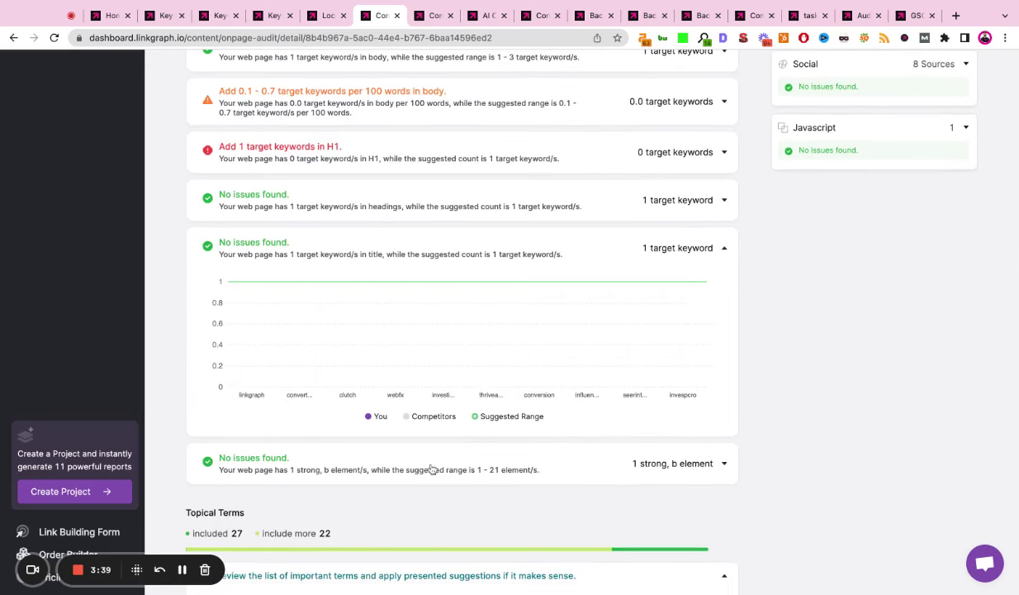
# - Page through the audit's Topical Terms list up to page 4 and show its Questions list
pyautogui.scroll(-1, 428, 464)
pyautogui.scroll(-5, 309, 320)
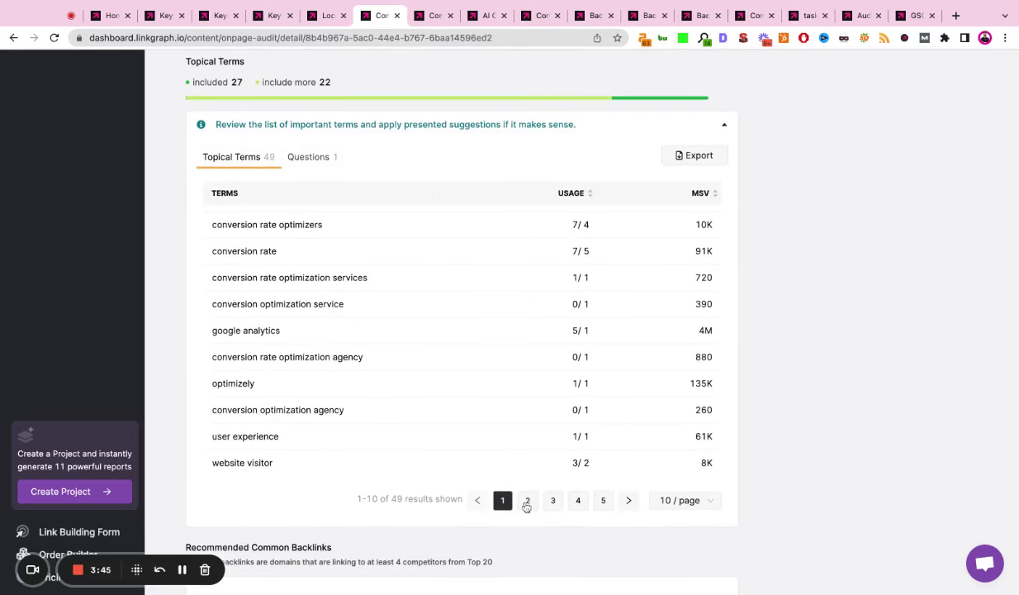
pyautogui.click(527, 500)
pyautogui.click(551, 502)
pyautogui.click(580, 504)
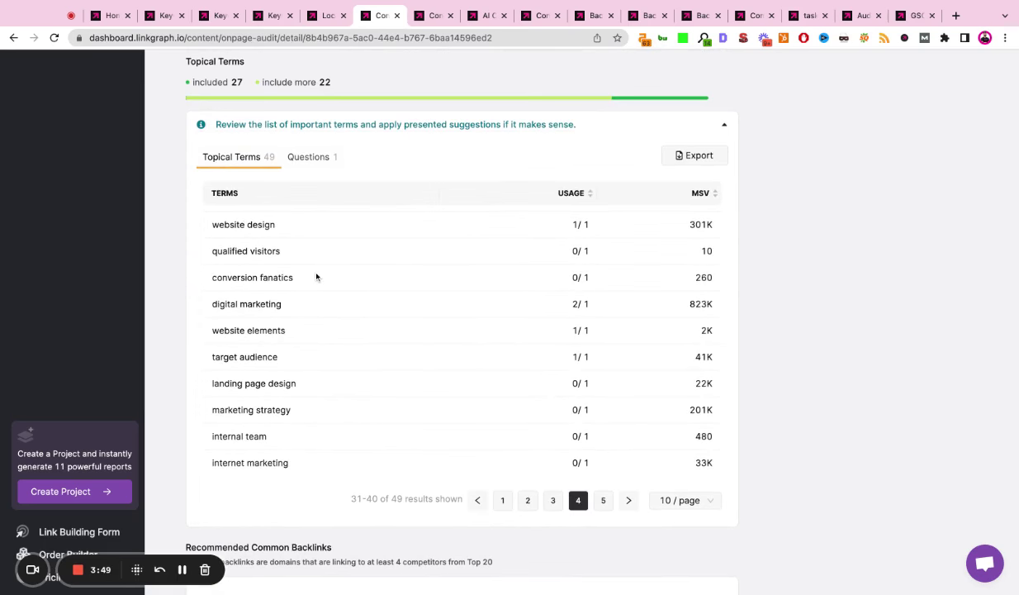
pyautogui.click(309, 157)
# - Check which competitors have links from hubspot.com, moz.com and ow.ly among the recommended common backlinks, and review the recommended inlinks
pyautogui.scroll(-1, 299, 225)
pyautogui.scroll(-5, 299, 226)
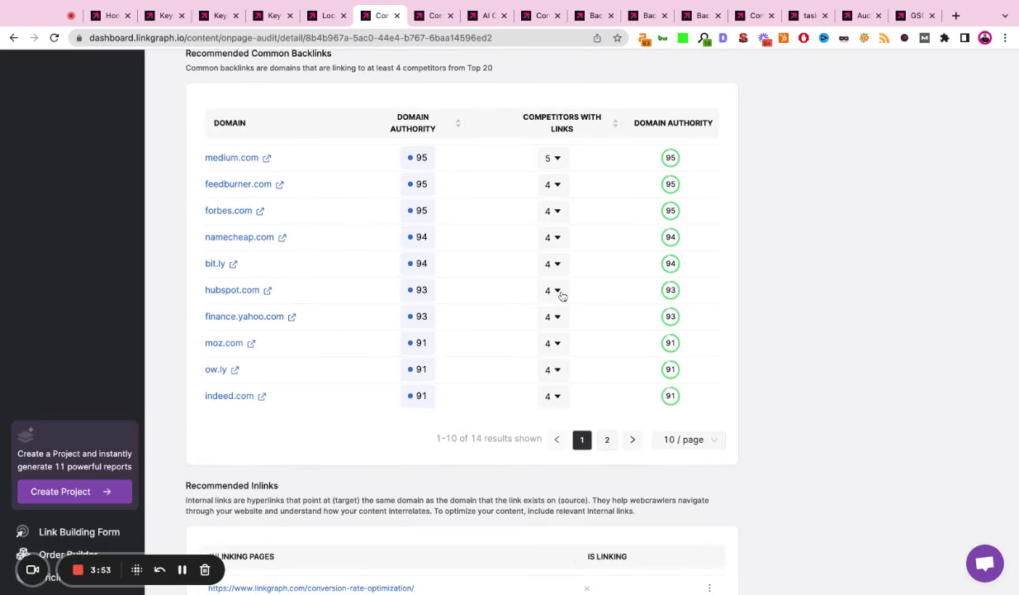
pyautogui.click(559, 292)
pyautogui.click(558, 292)
pyautogui.click(557, 345)
pyautogui.click(557, 345)
pyautogui.click(552, 376)
pyautogui.click(552, 375)
pyautogui.scroll(-5, 757, 351)
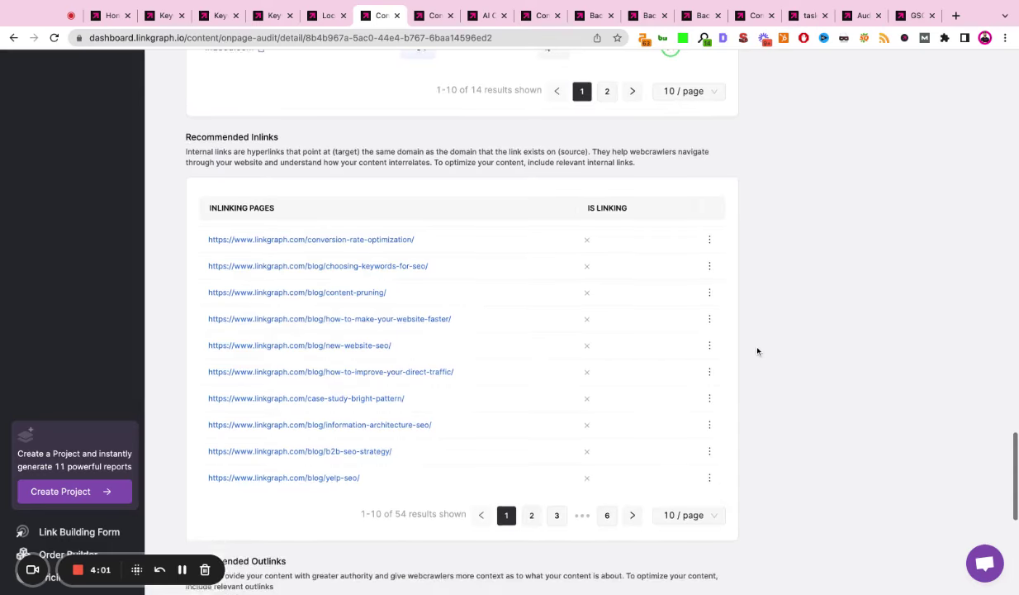
pyautogui.scroll(-2, 477, 276)
# - View the audited page's technical issues, including the image problems, and close the Page Issues report
pyautogui.scroll(15, 477, 276)
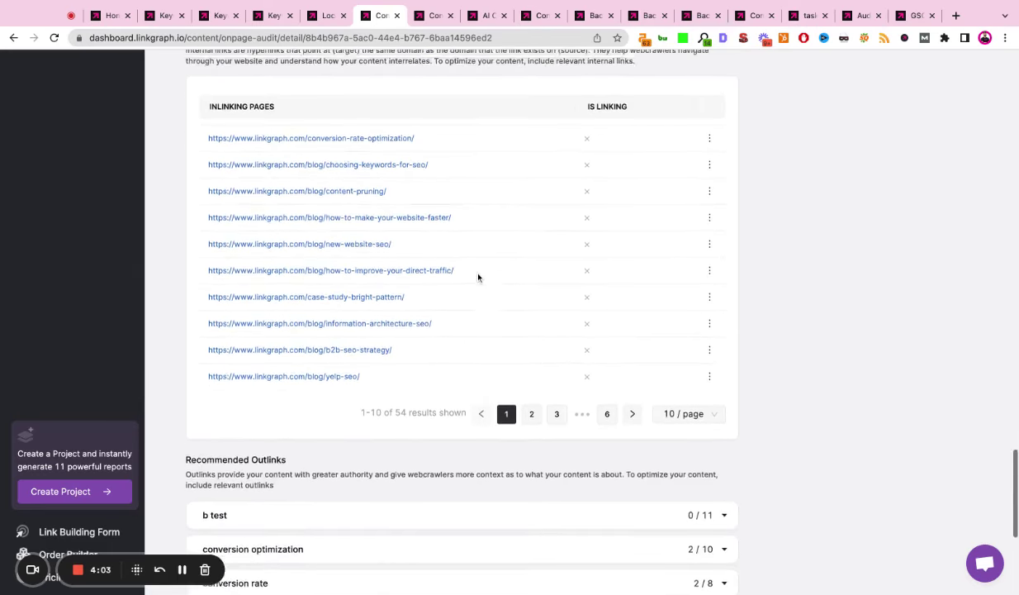
pyautogui.scroll(10, 478, 277)
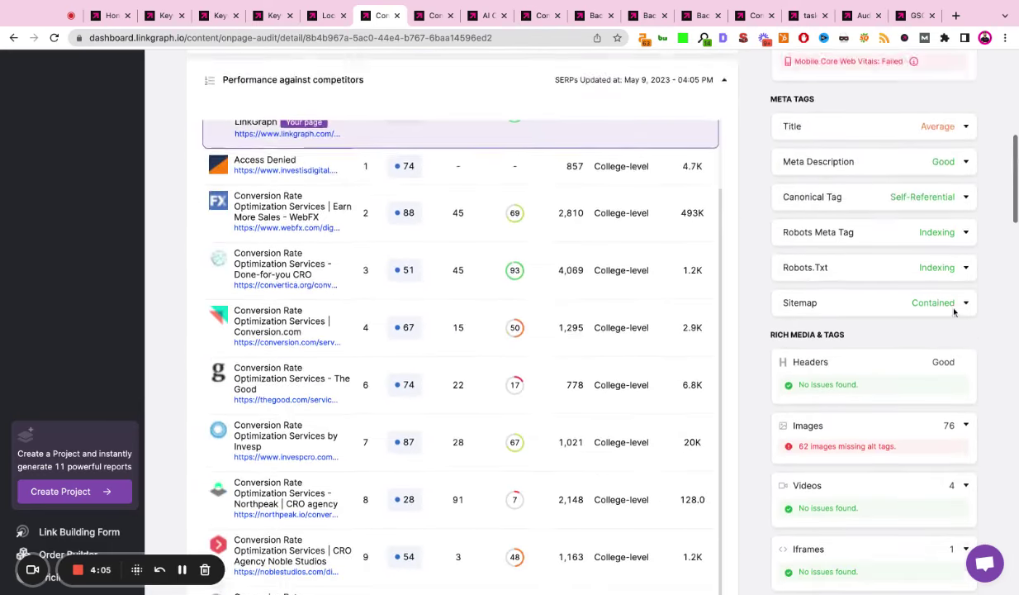
pyautogui.click(805, 237)
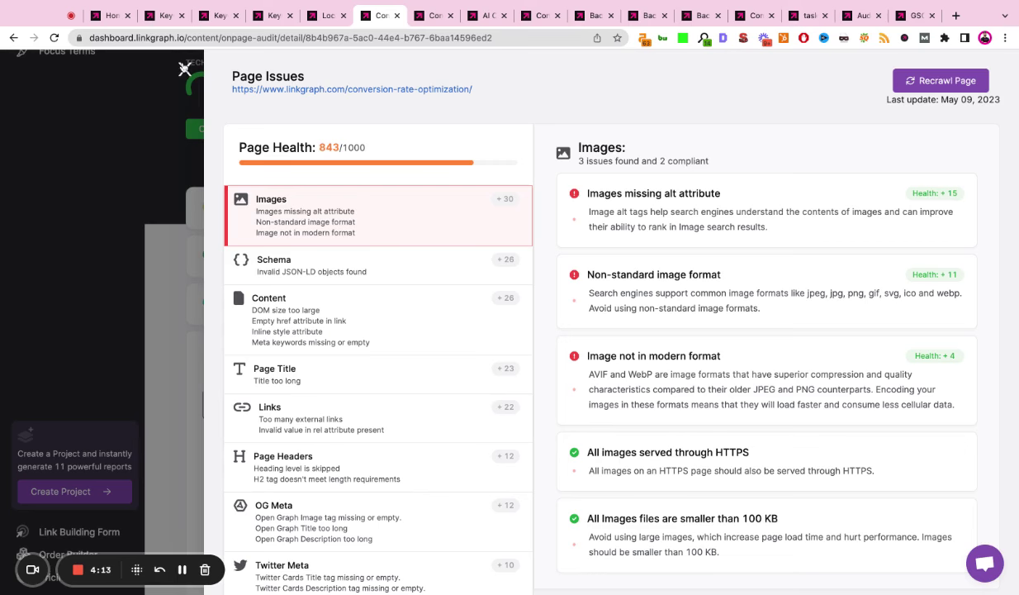
pyautogui.click(185, 71)
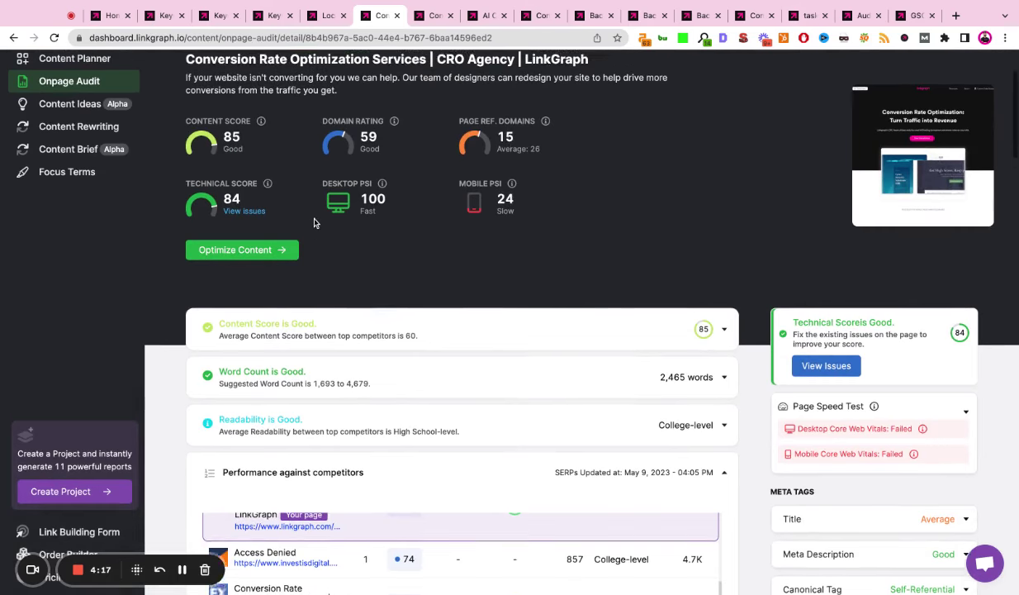
# - Open the audited page's content for optimization in the SEO Content Assistant and look over its topical terms
pyautogui.scroll(1, 317, 221)
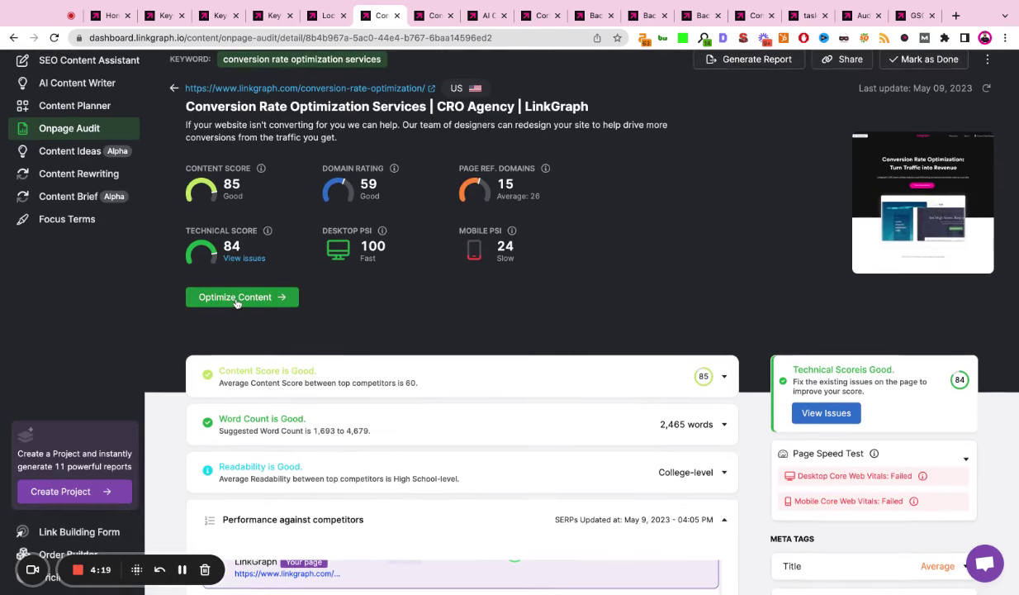
pyautogui.click(237, 299)
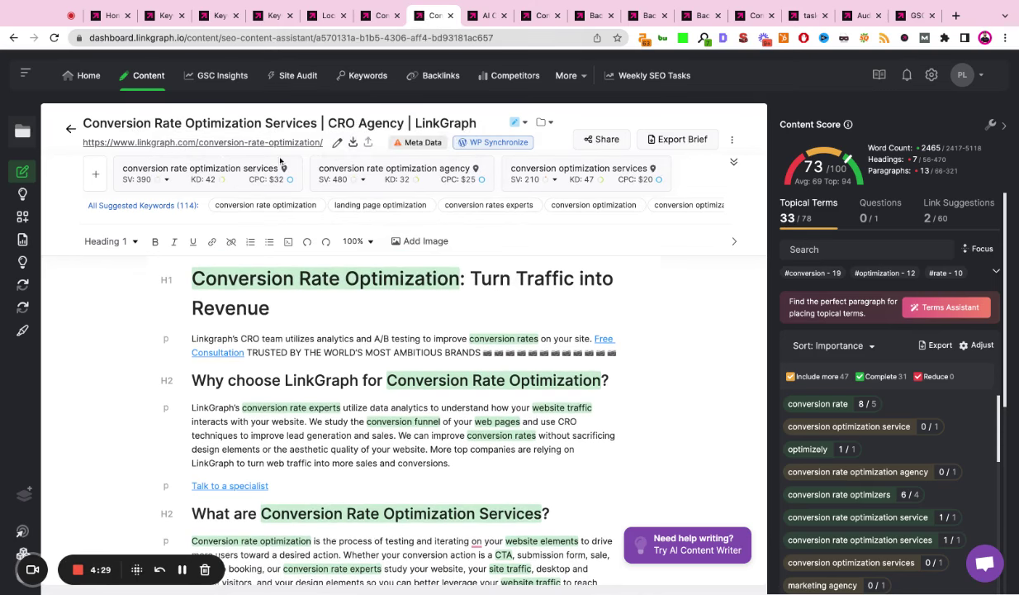
pyautogui.scroll(-1, 900, 264)
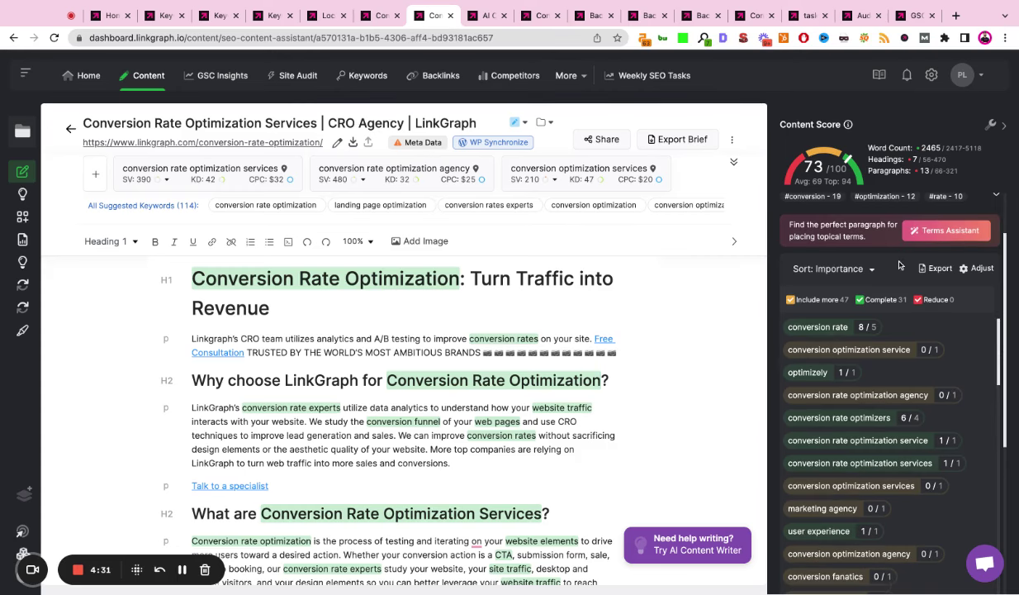
pyautogui.scroll(-5, 900, 207)
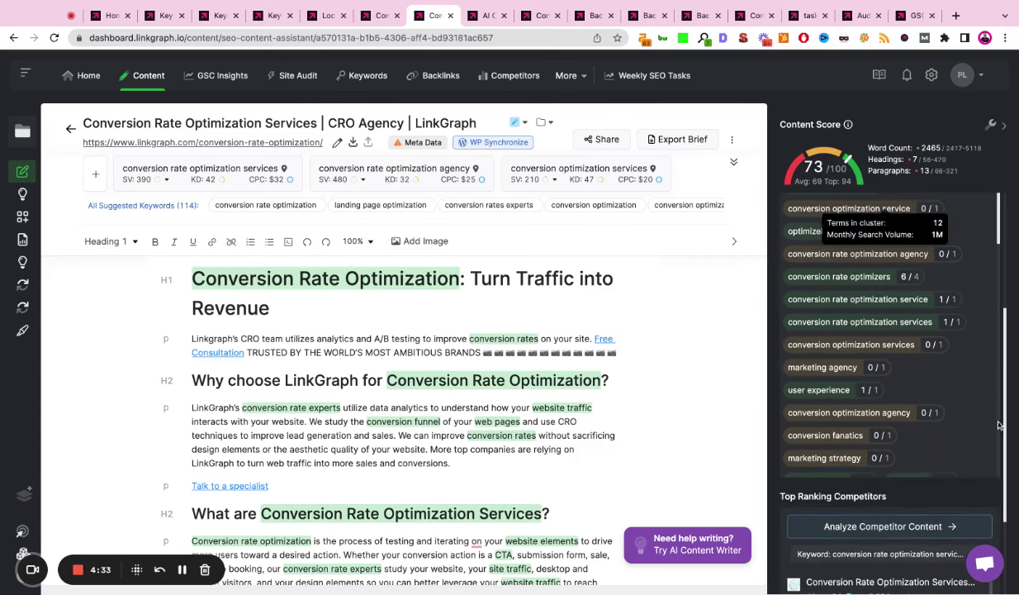
# - Analyze the top-ranking competitors' content and switch the comparison to the keyword "conversion rate optimization agency"
pyautogui.click(886, 528)
pyautogui.scroll(-3, 569, 325)
pyautogui.scroll(2, 511, 280)
pyautogui.scroll(2, 512, 280)
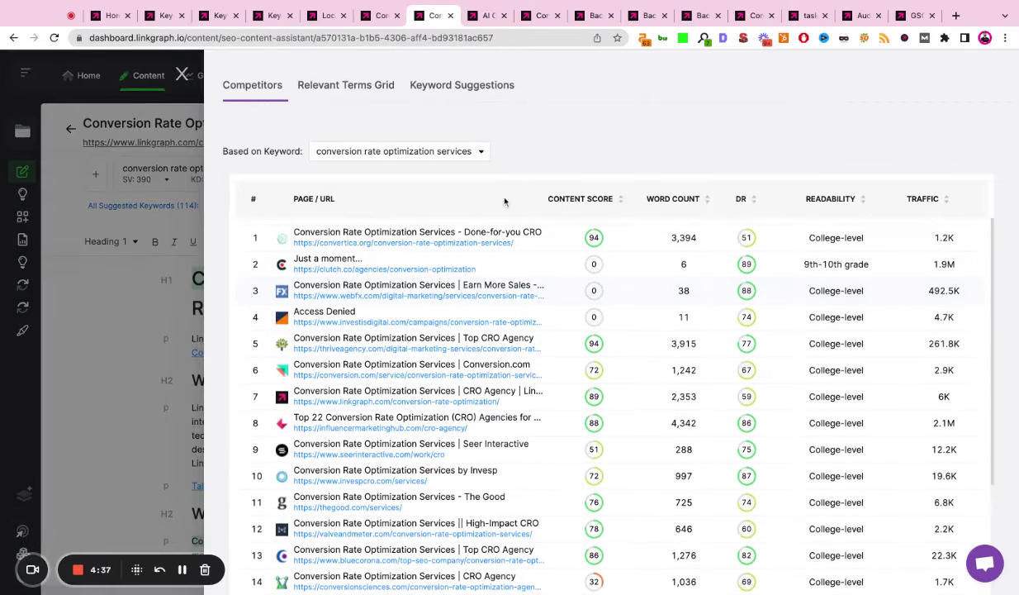
pyautogui.click(436, 156)
pyautogui.click(425, 196)
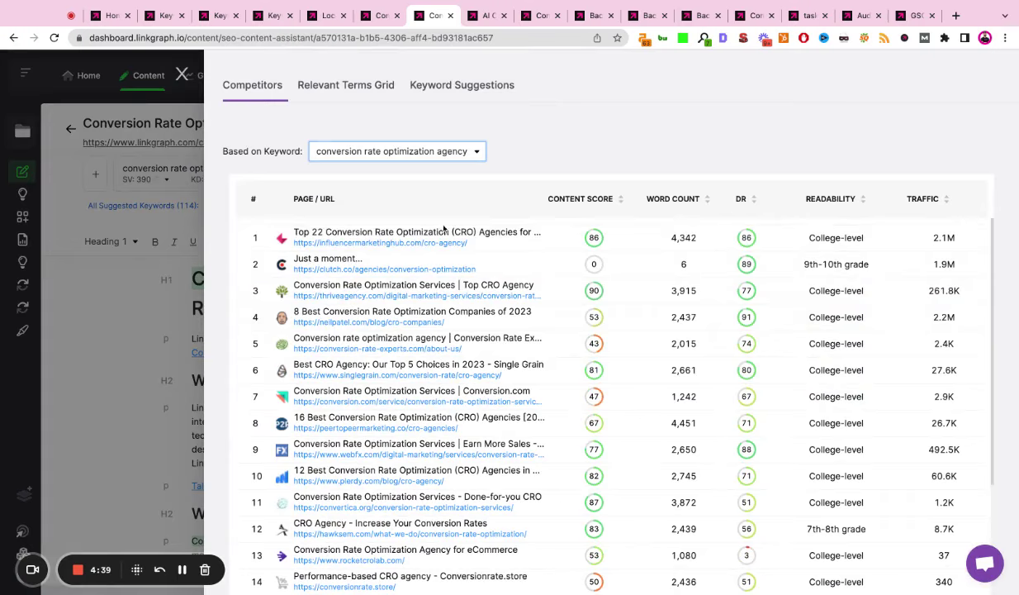
pyautogui.scroll(-3, 459, 330)
pyautogui.scroll(3, 460, 332)
# - Examine the Relevant Terms Grid of competitors' focus terms, switch its keyword to "conversion rate optimization agency", and close the analysis
pyautogui.click(349, 87)
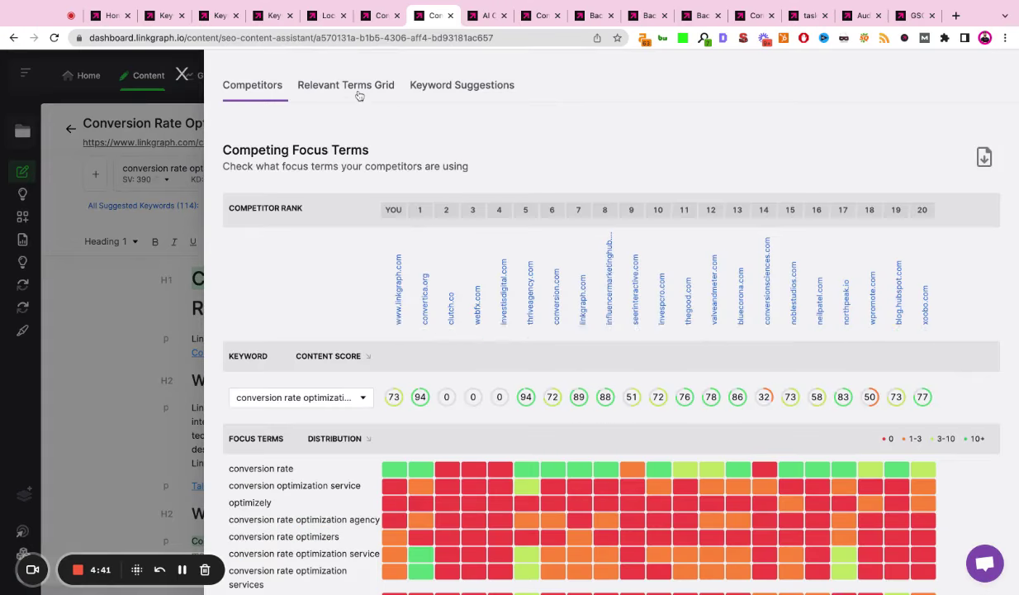
pyautogui.scroll(-3, 435, 240)
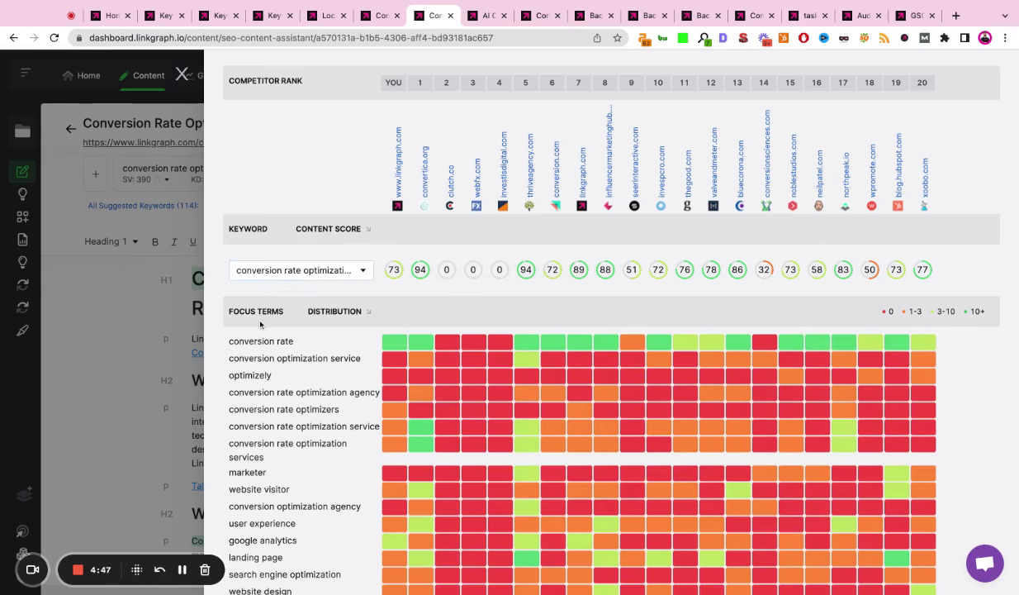
pyautogui.click(324, 271)
pyautogui.click(312, 309)
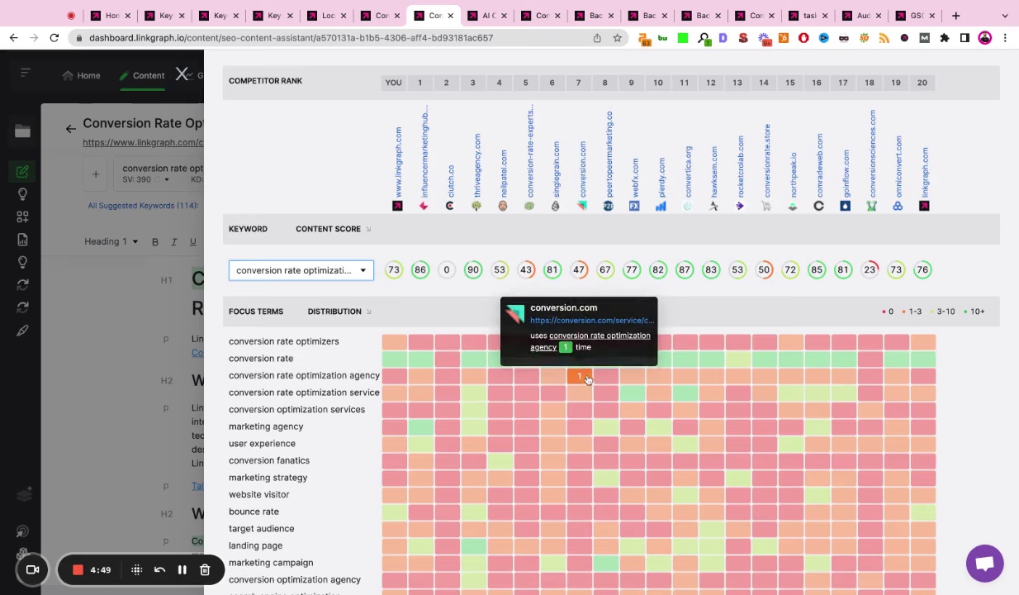
pyautogui.scroll(-2, 710, 440)
pyautogui.scroll(-5, 708, 462)
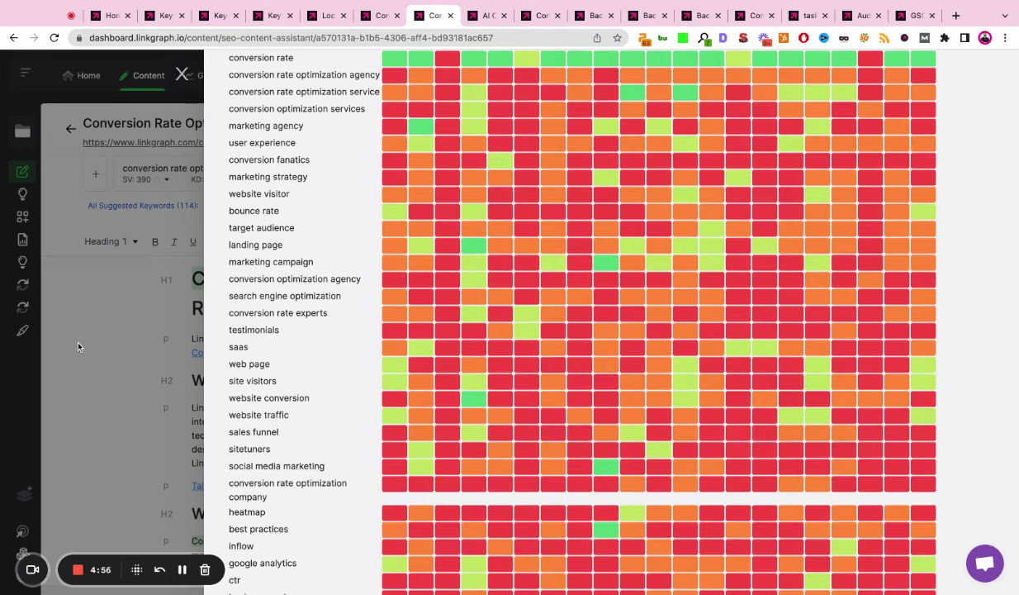
pyautogui.click(78, 346)
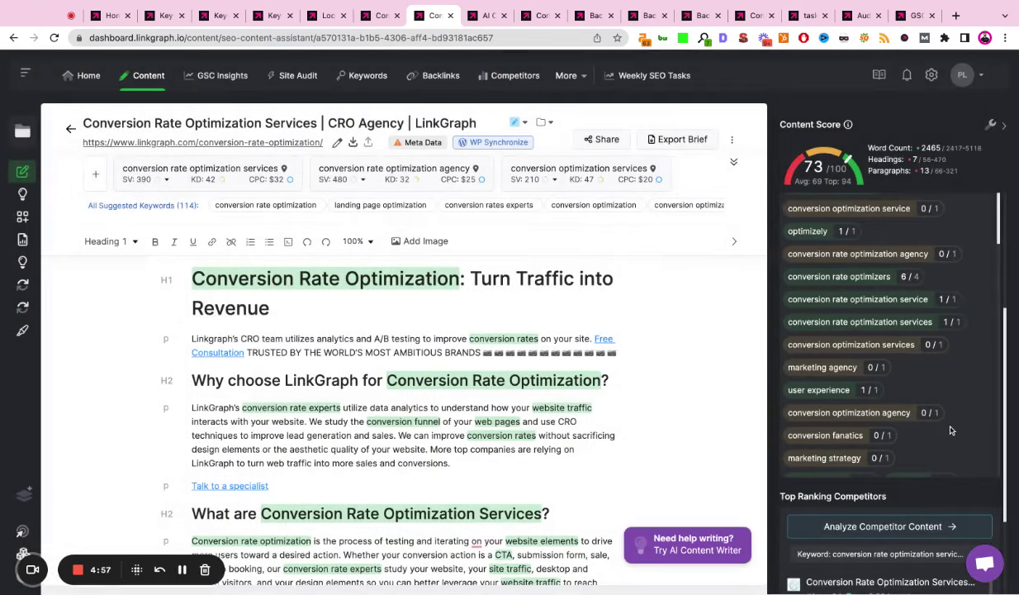
# - Inspect the details of the topical term "conversion rate": competitors using it, recommended uses, importance score and keyword source
pyautogui.scroll(5, 950, 430)
pyautogui.moveTo(824, 403)
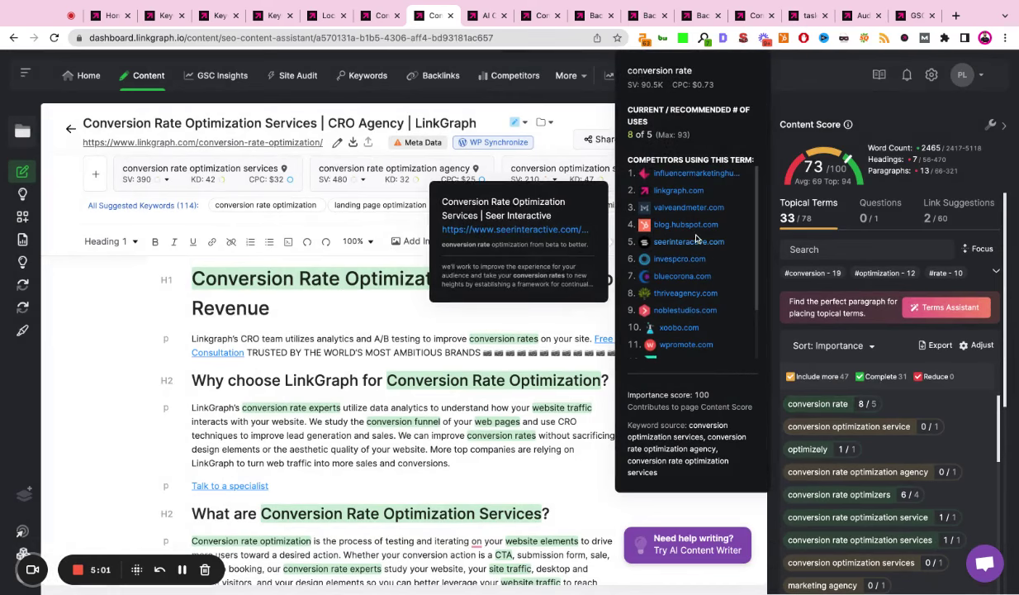
pyautogui.moveTo(683, 216)
pyautogui.moveTo(677, 197)
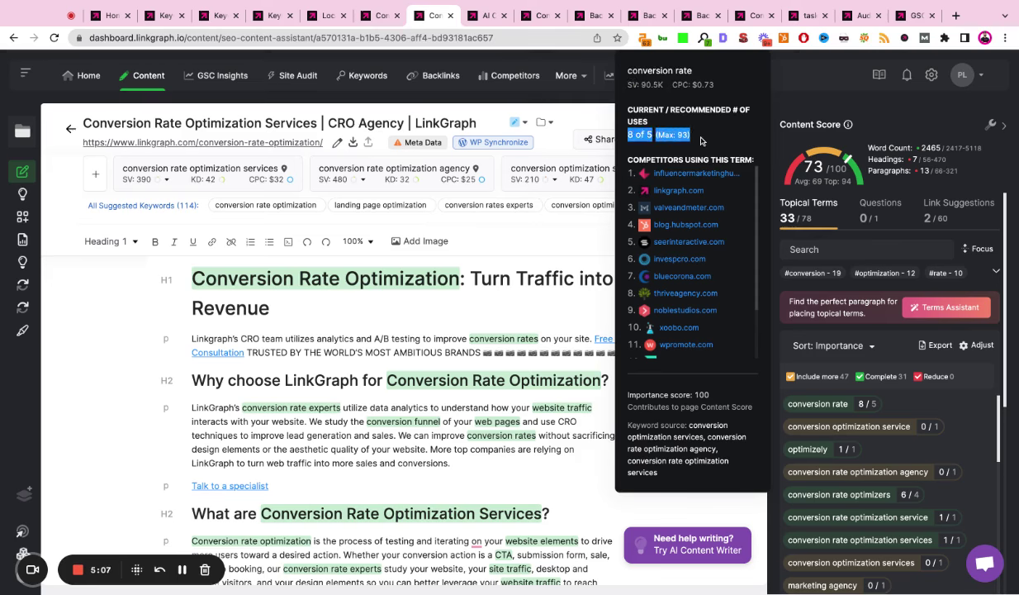
pyautogui.tripleClick(718, 395)
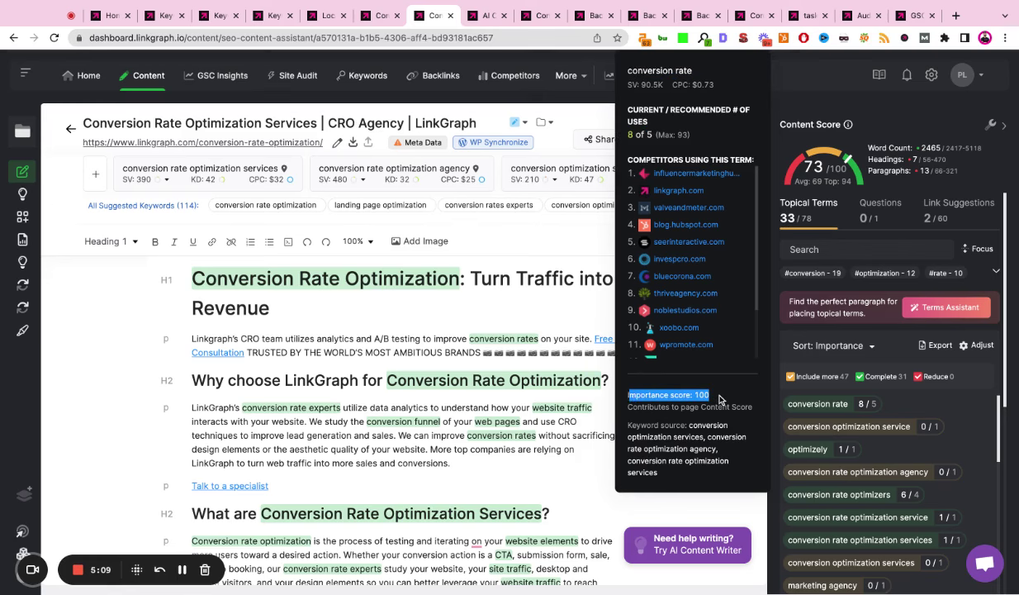
pyautogui.tripleClick(627, 429)
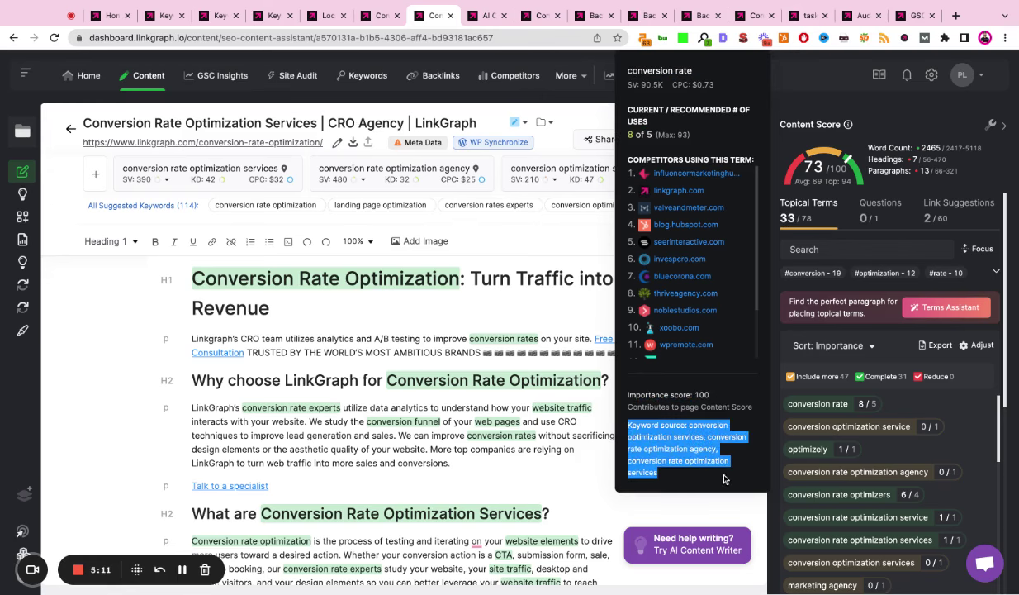
# - Browse further down the topical terms, checking details of terms such as "marketing agency", "website visitor" and "website conversion"
pyautogui.scroll(-3, 958, 443)
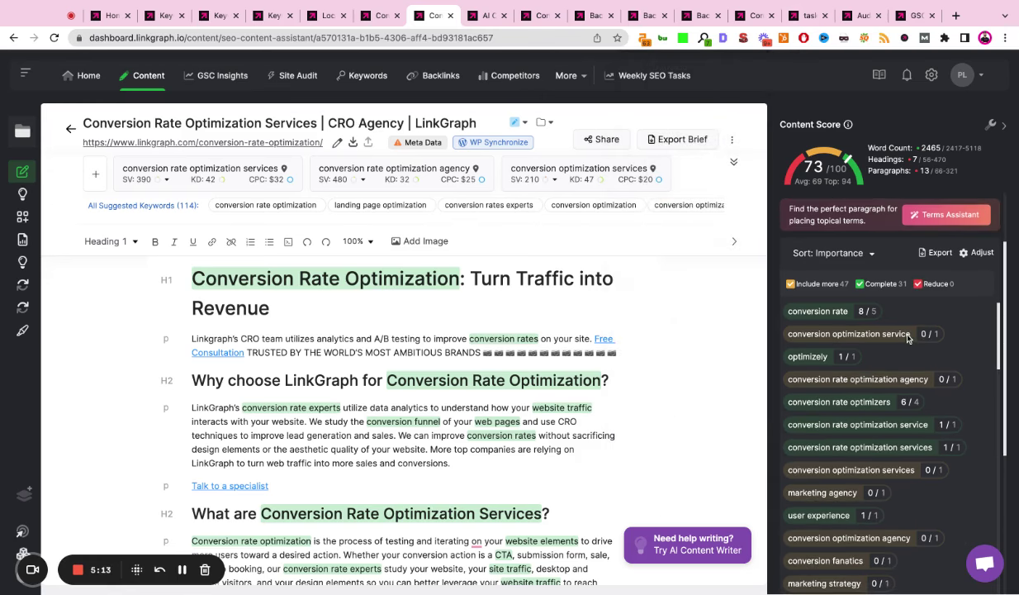
pyautogui.moveTo(835, 378)
pyautogui.scroll(-2, 834, 378)
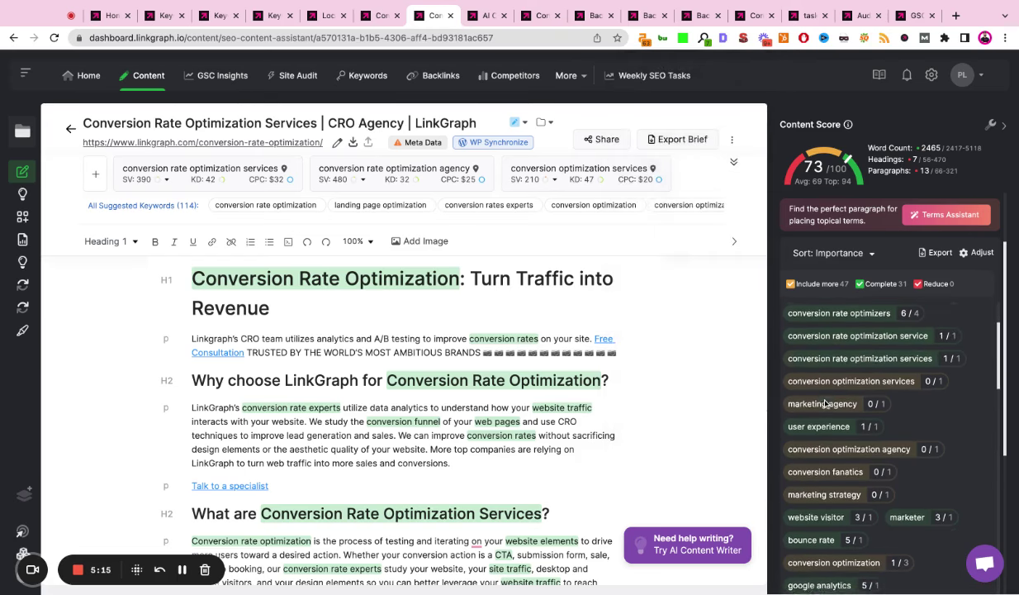
pyautogui.scroll(-2, 829, 380)
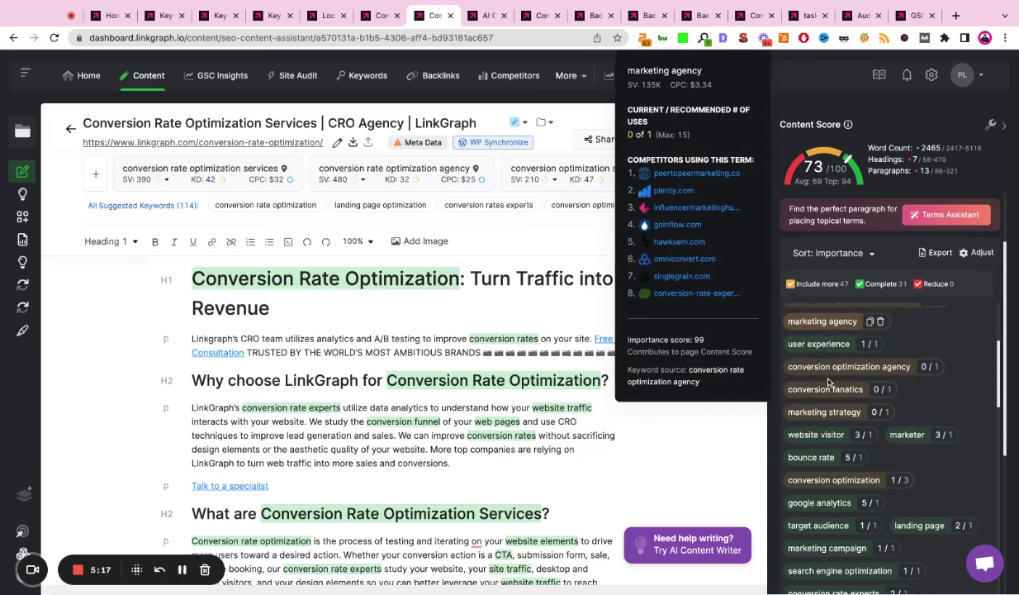
pyautogui.scroll(-3, 829, 380)
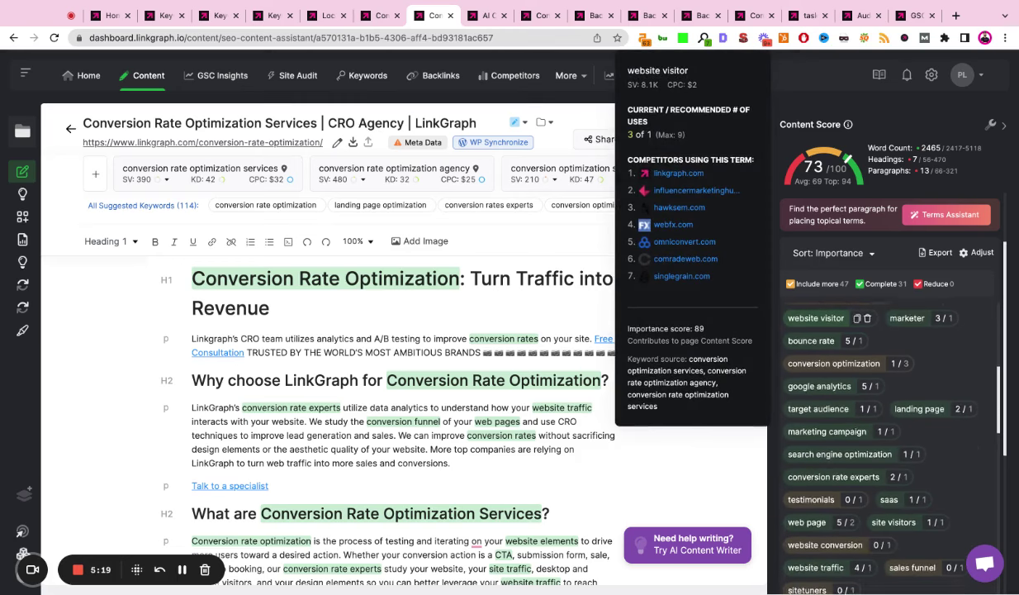
pyautogui.scroll(-3, 830, 372)
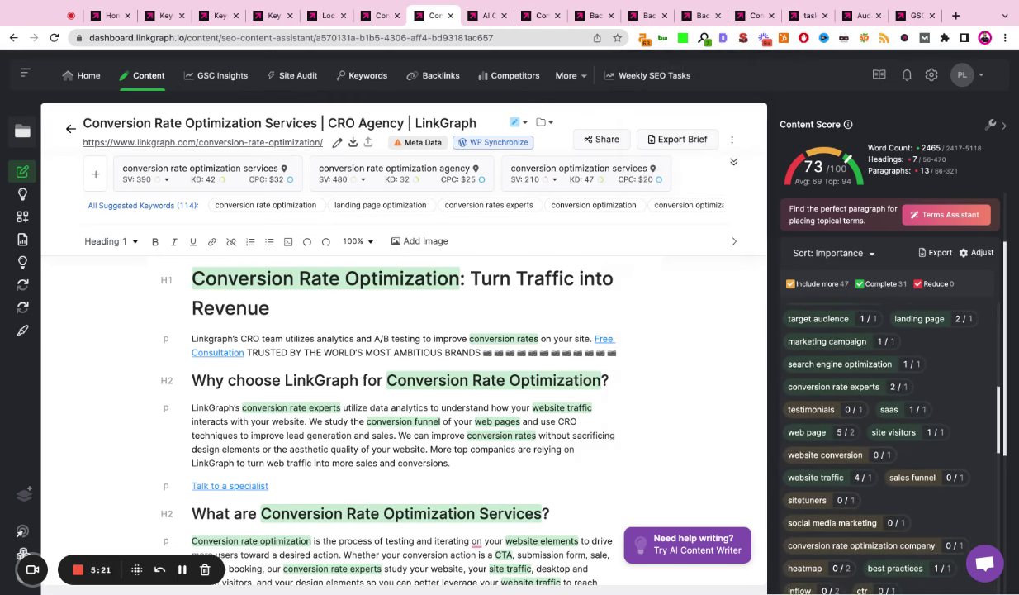
pyautogui.moveTo(830, 339)
pyautogui.scroll(-4, 830, 364)
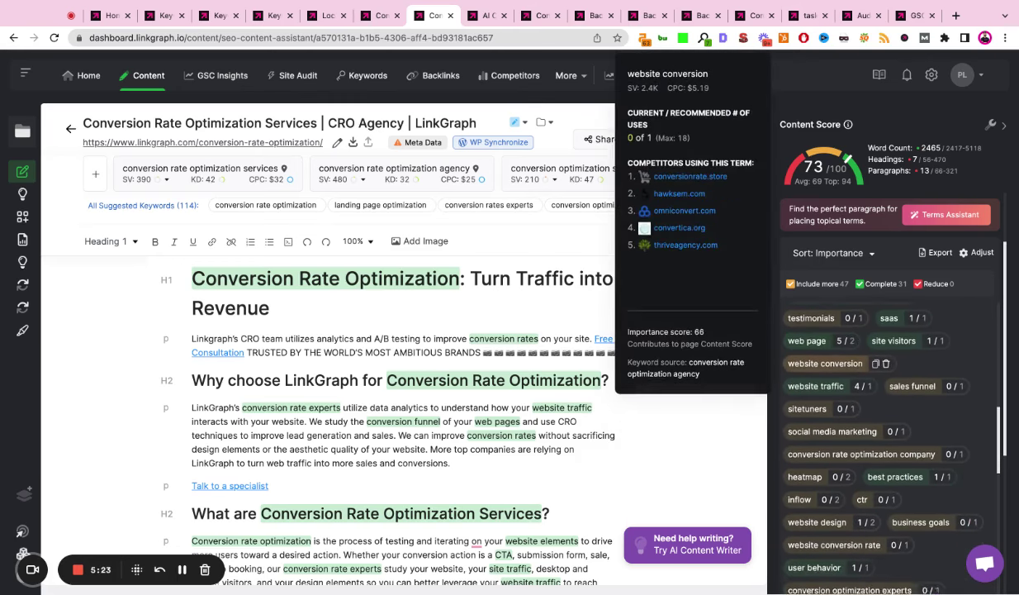
# - Check the details of further topical terms such as "heatmap", "website conversion rate" and "user consent"
pyautogui.scroll(-1, 846, 382)
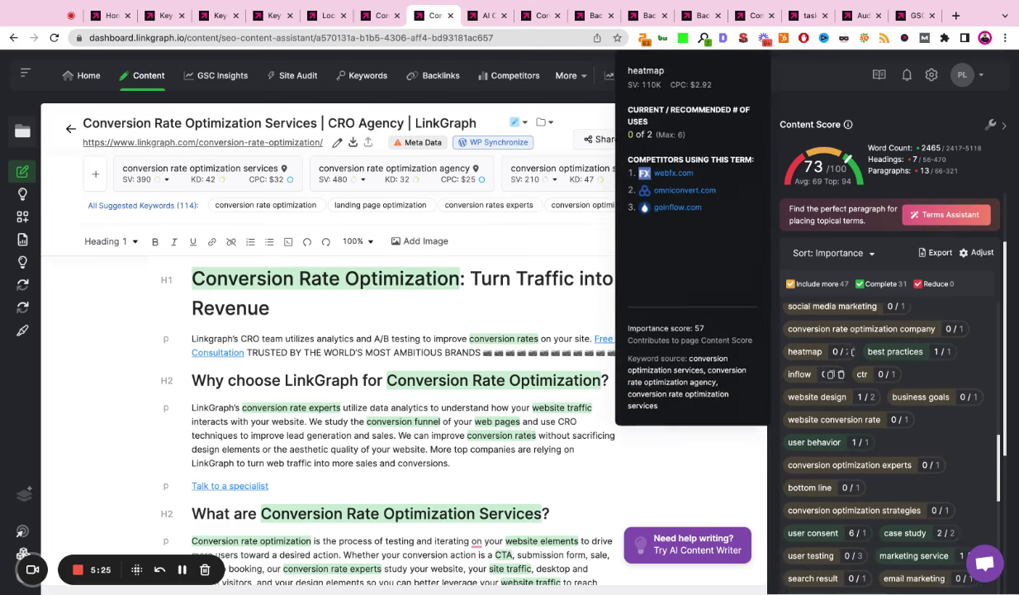
pyautogui.scroll(-1, 834, 356)
pyautogui.scroll(-4, 830, 371)
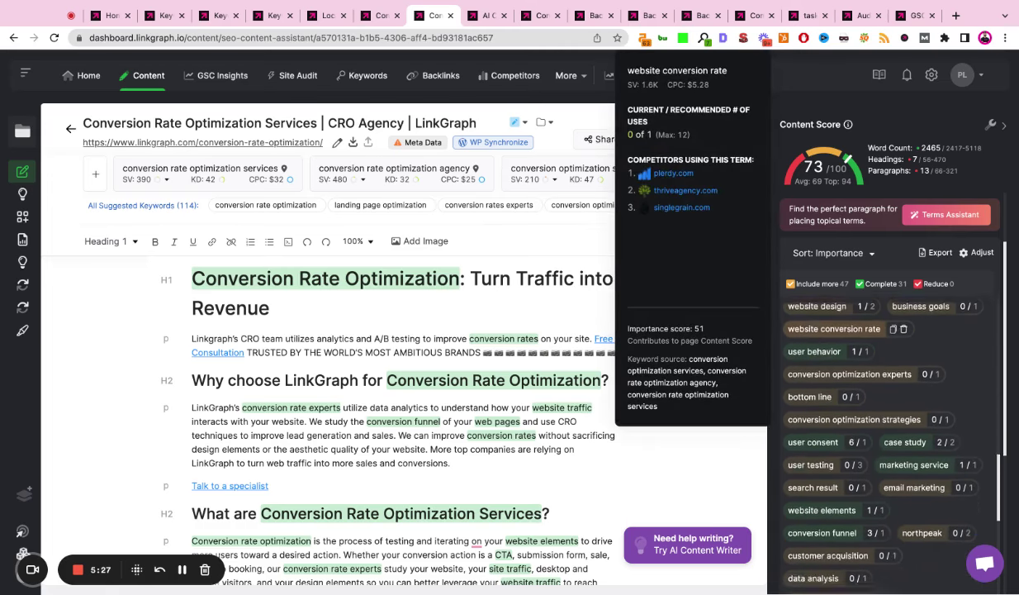
pyautogui.scroll(10, 851, 376)
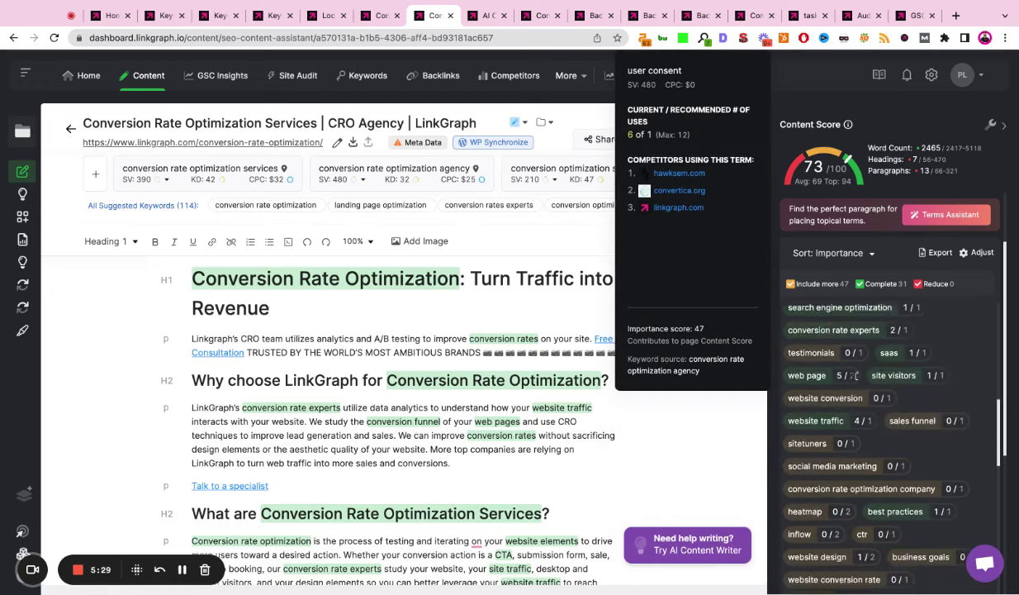
pyautogui.scroll(3, 868, 372)
# - Review the article's suggested questions and its internal link suggestions for linkgraph.com
pyautogui.click(881, 208)
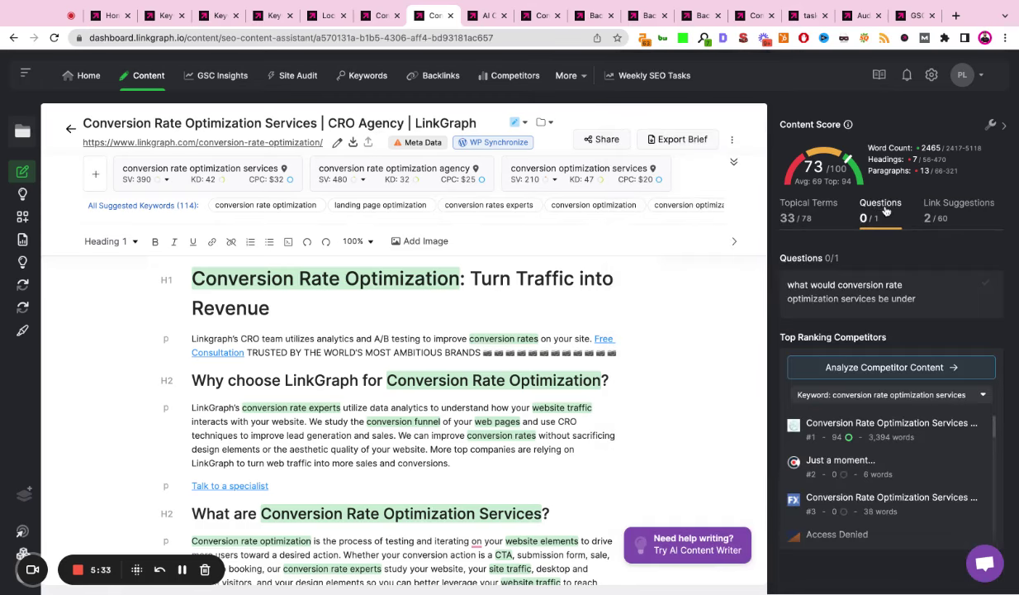
pyautogui.click(946, 210)
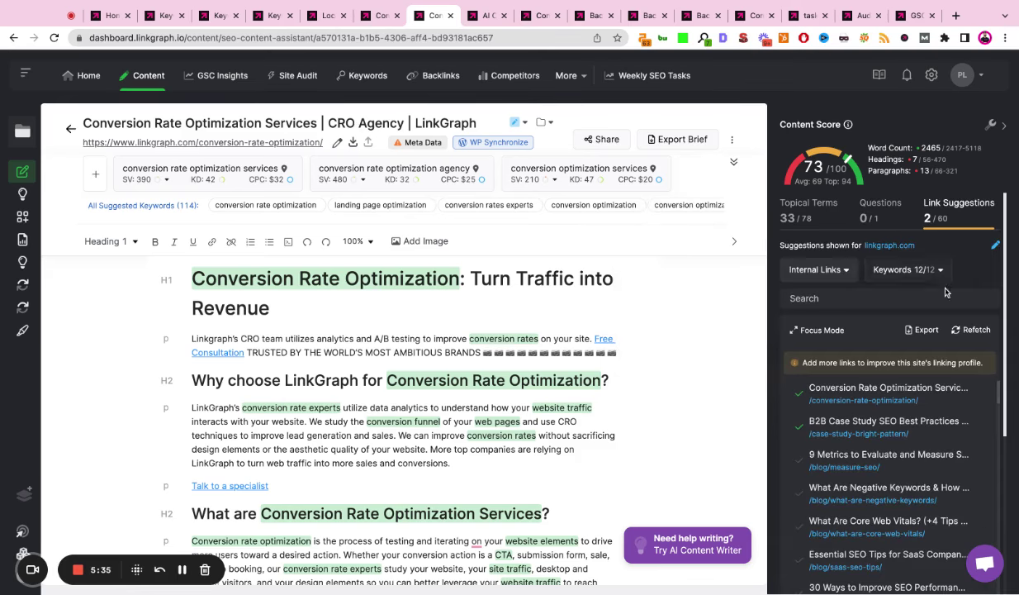
pyautogui.scroll(-5, 929, 447)
pyautogui.scroll(5, 930, 446)
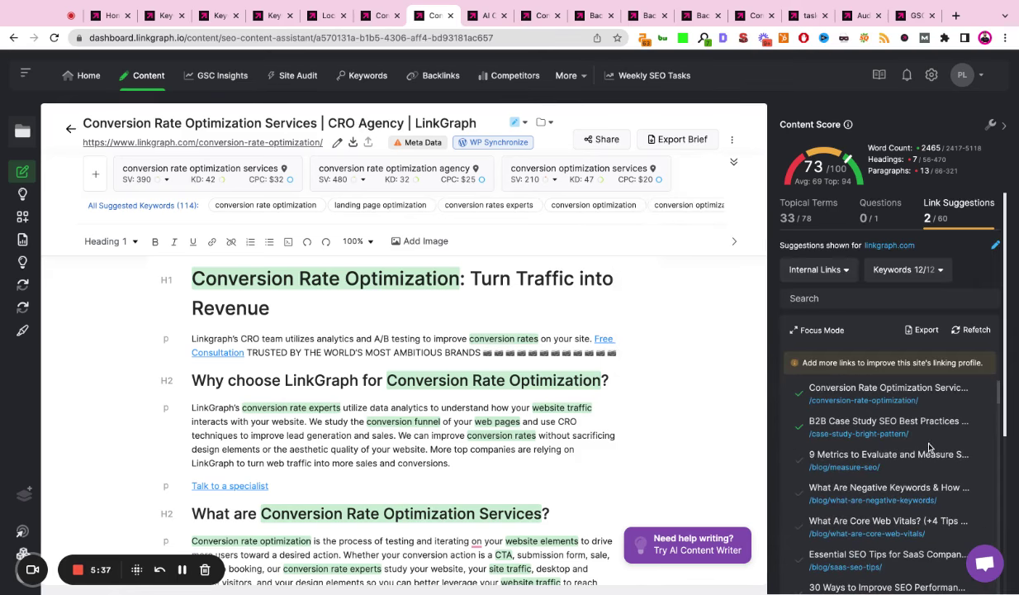
# - View the article's meta title and description settings and the WordPress publishing plugin offer, closing the offer
pyautogui.click(417, 143)
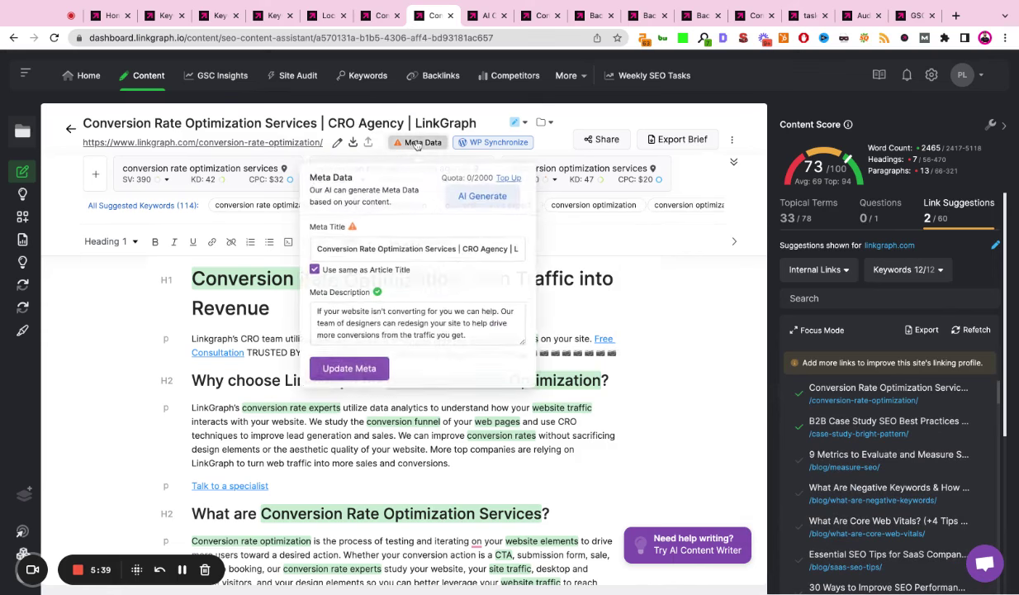
pyautogui.click(493, 142)
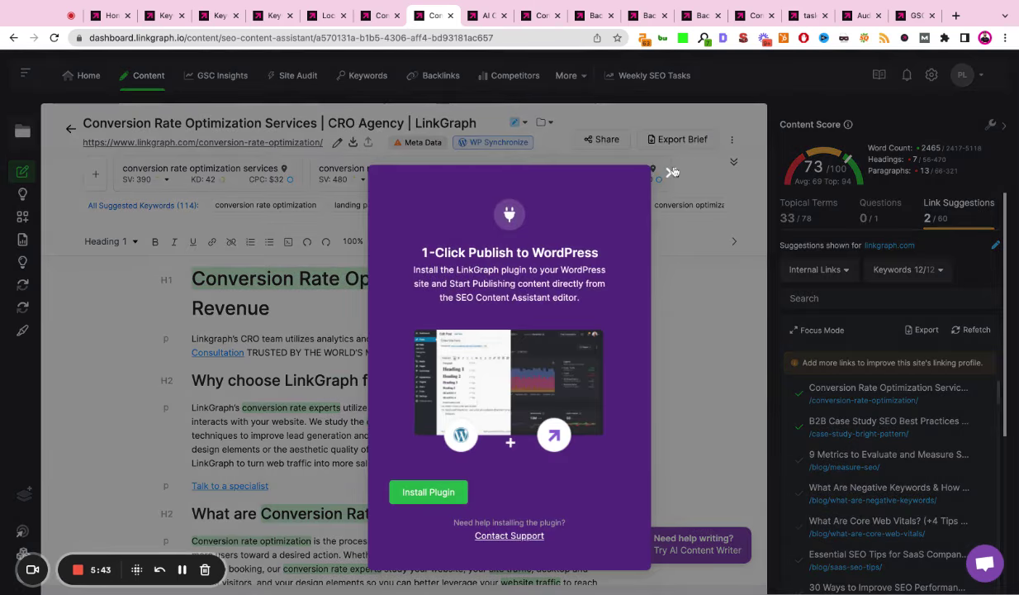
pyautogui.click(670, 171)
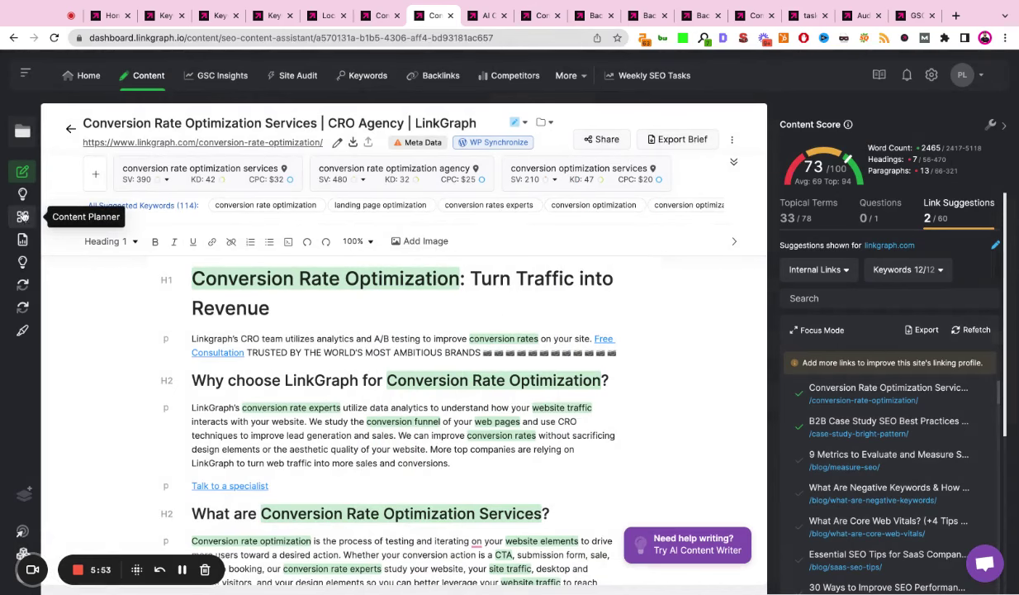
# - Switch to the AI Content Writer page and browse its content template library
pyautogui.click(484, 18)
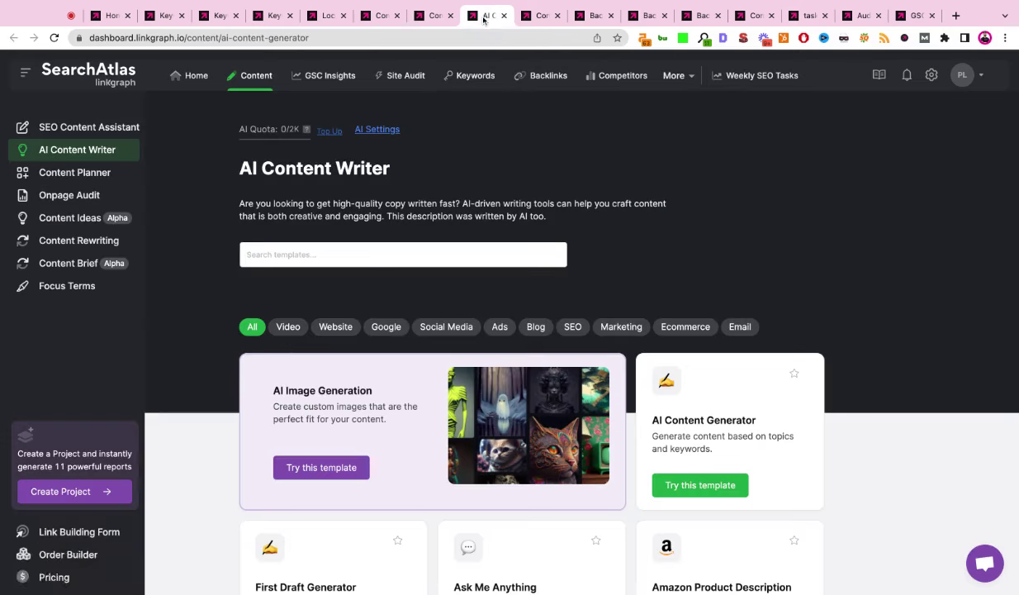
pyautogui.scroll(-5, 548, 289)
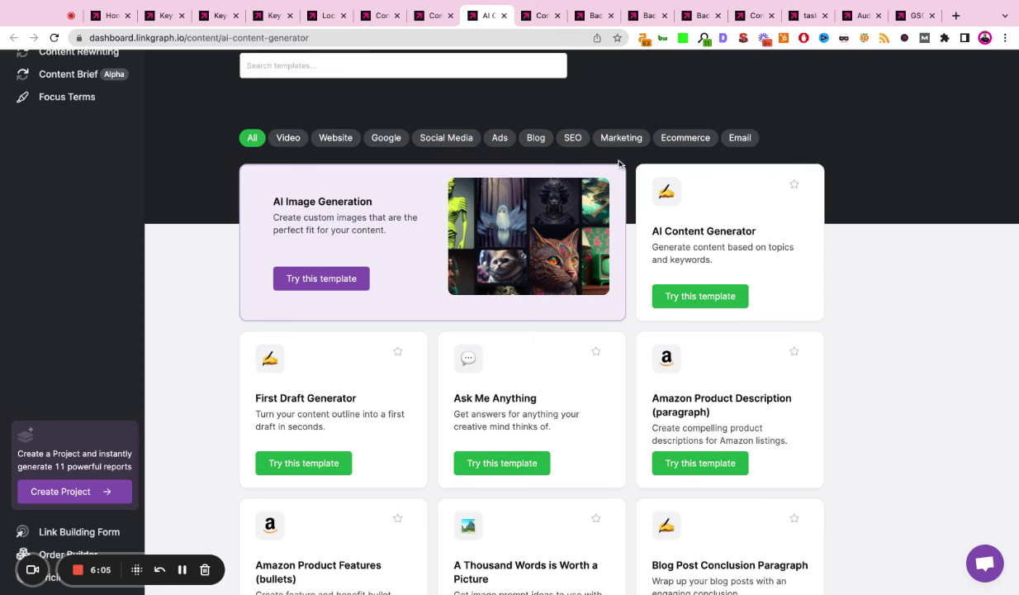
pyautogui.scroll(-1, 618, 163)
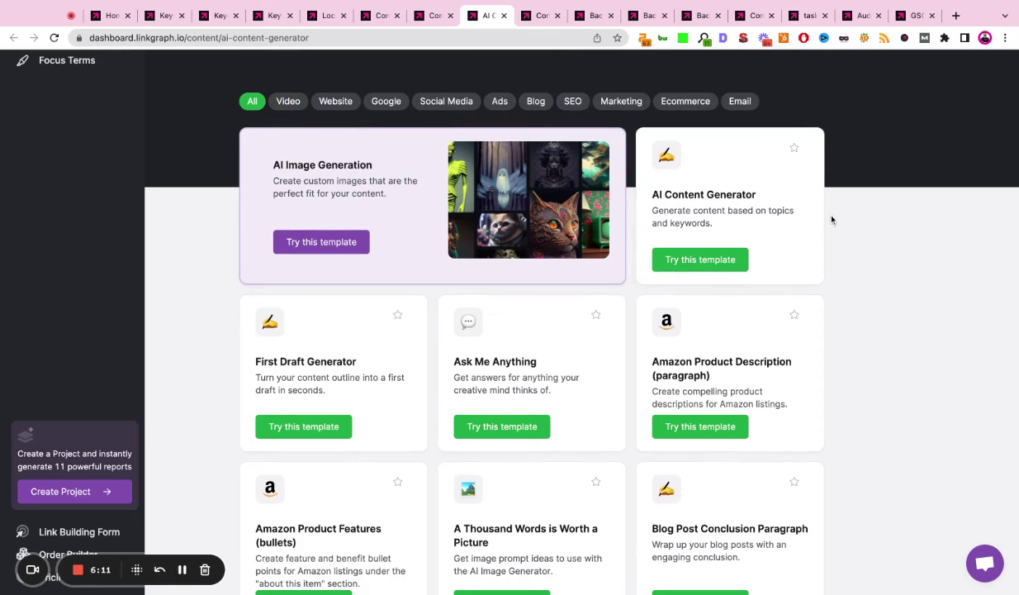
pyautogui.scroll(-5, 832, 220)
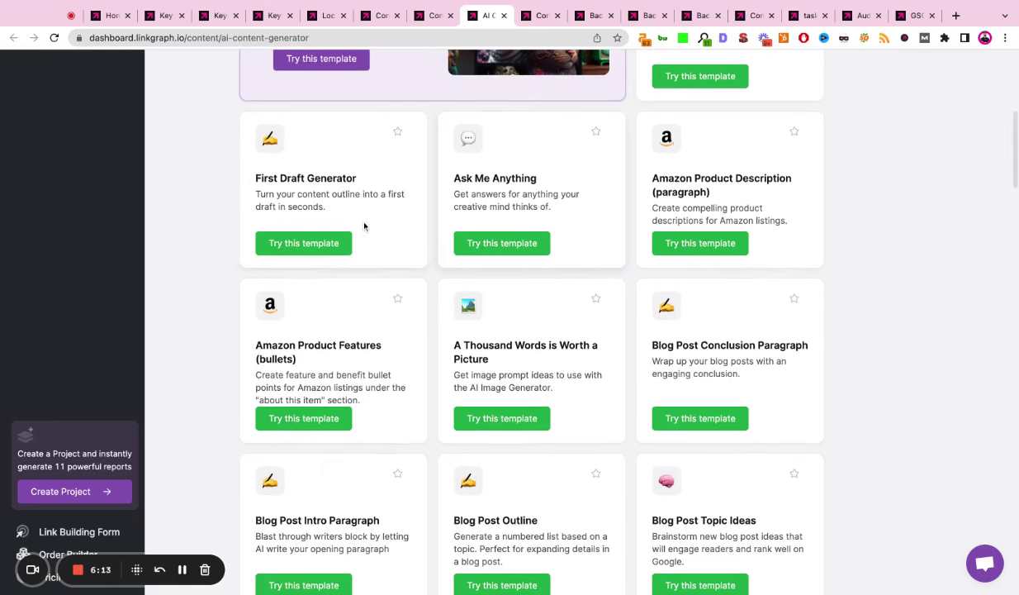
# - Preview the input forms of the First Draft Generator and Amazon Product Features (bullets) templates, then return to the template list
pyautogui.click(322, 242)
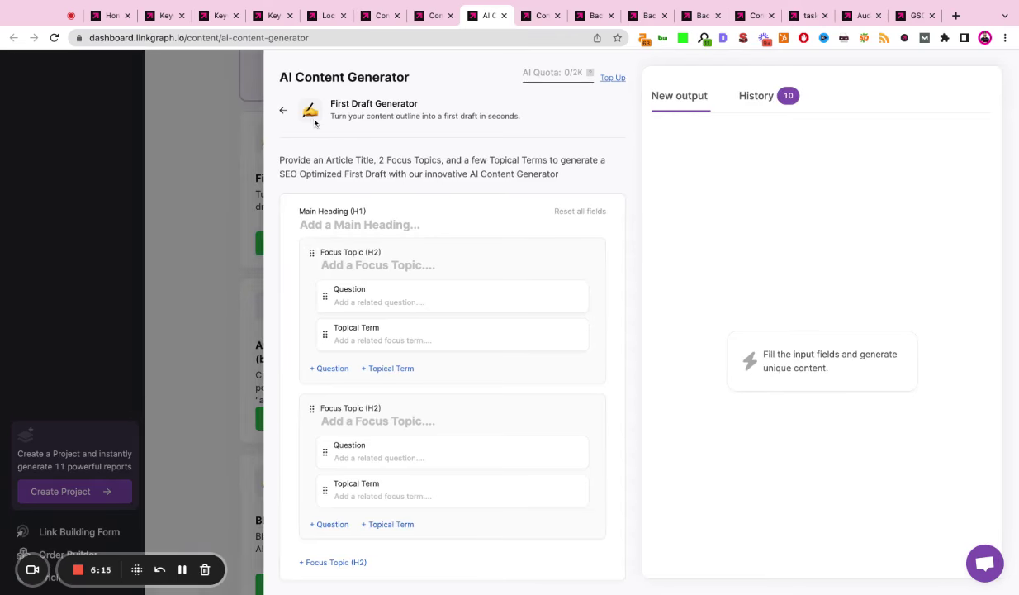
pyautogui.click(283, 113)
pyautogui.scroll(-3, 418, 273)
pyautogui.click(341, 308)
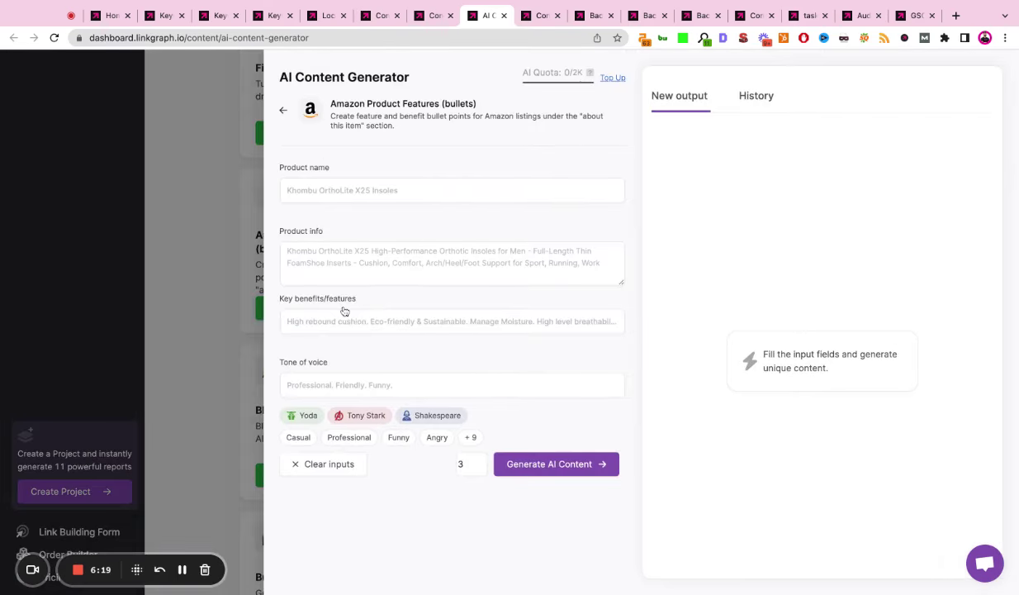
pyautogui.click(283, 113)
pyautogui.scroll(-2, 323, 322)
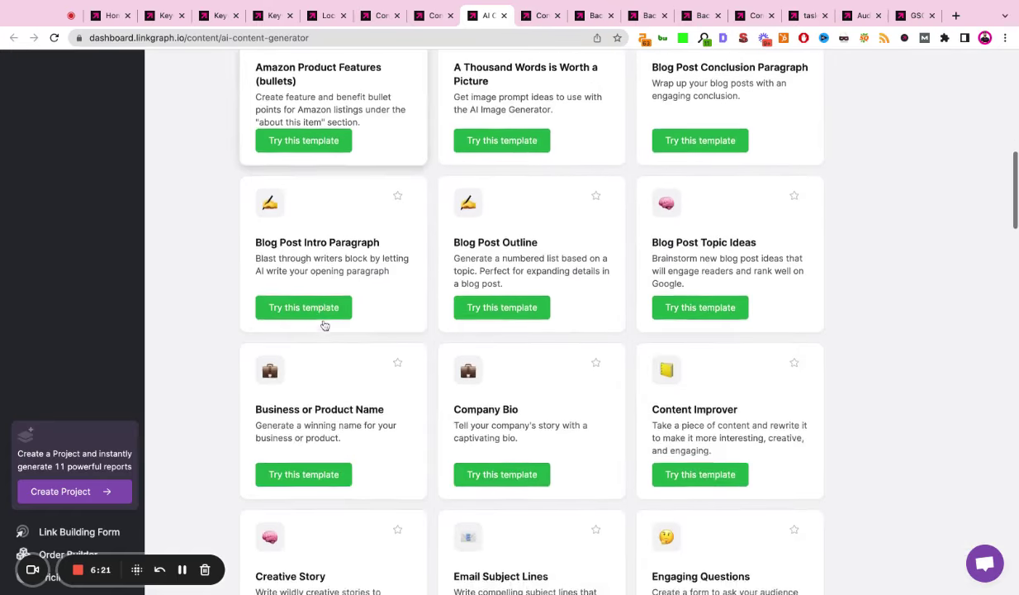
# - Inspect the language and point-of-view options in the AI settings and close them without updating
pyautogui.scroll(10, 323, 323)
pyautogui.scroll(-2, 323, 323)
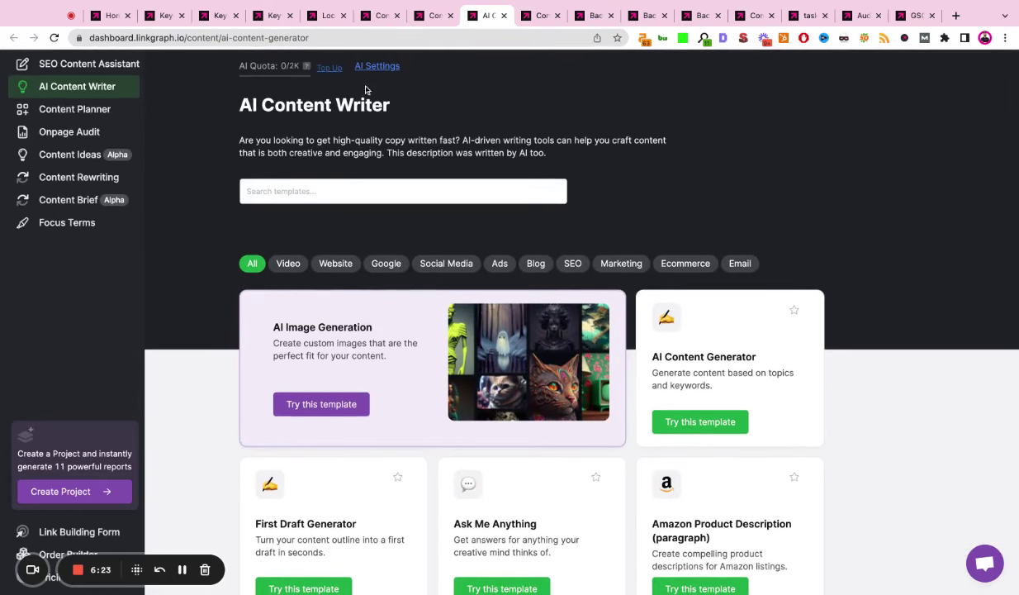
pyautogui.click(376, 67)
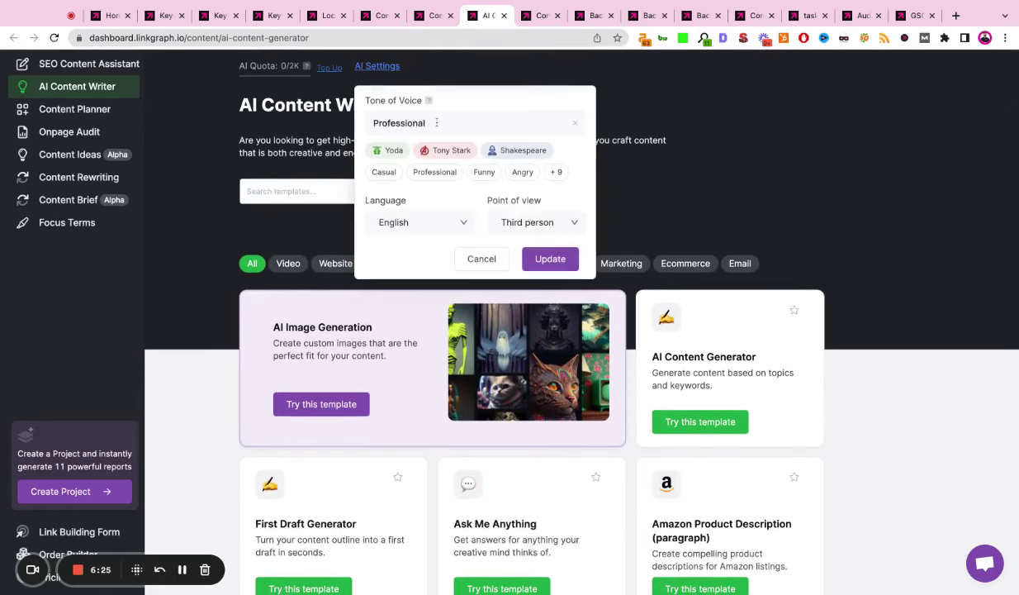
pyautogui.click(412, 227)
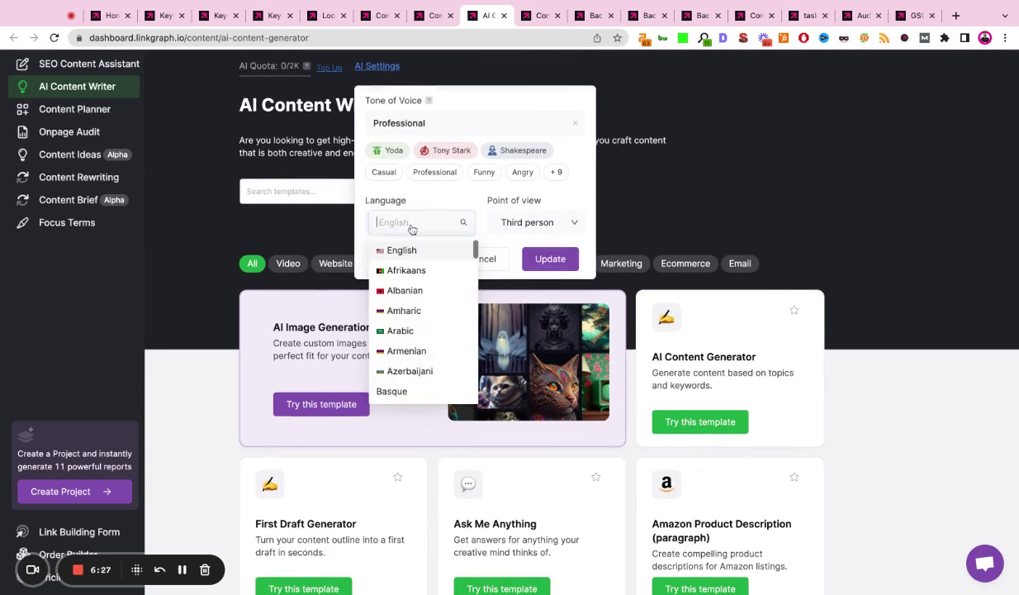
pyautogui.click(482, 224)
pyautogui.click(574, 229)
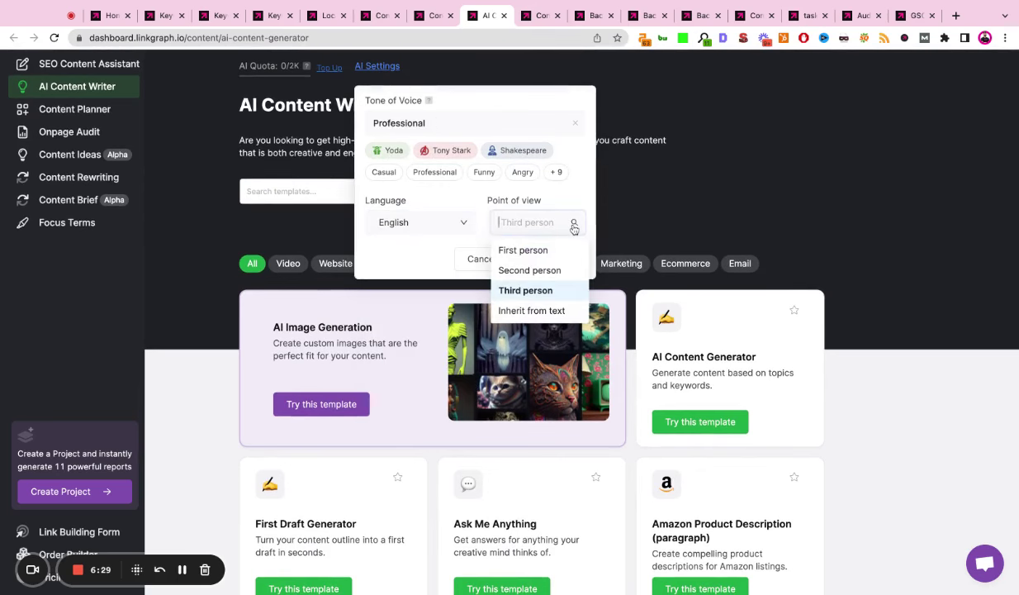
pyautogui.click(574, 228)
pyautogui.click(482, 258)
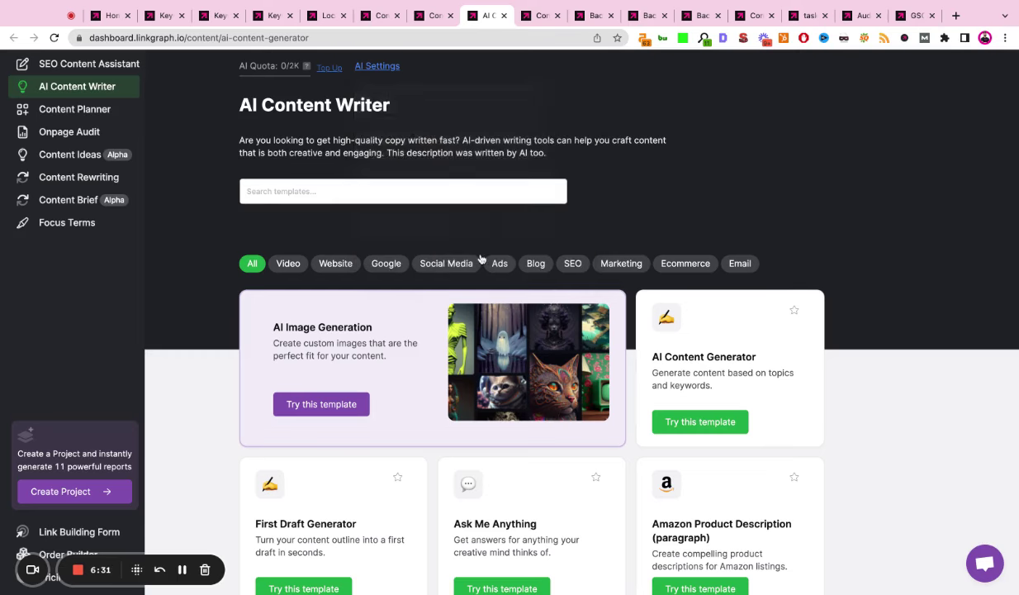
# - Switch to the Content Planner report for "seo citations" and review its top suggestions and full list of keyword clusters
pyautogui.click(543, 15)
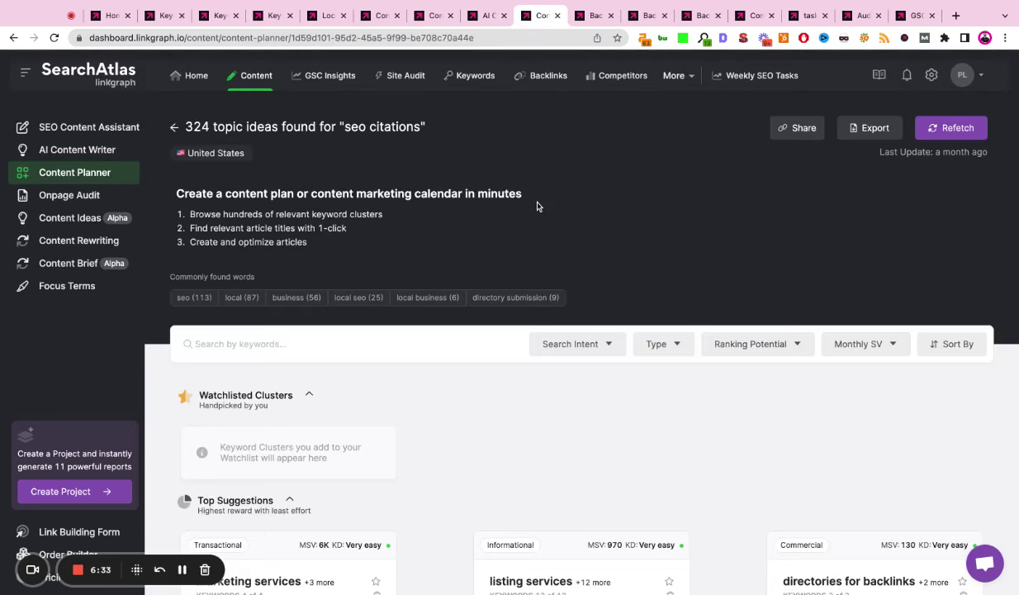
pyautogui.scroll(-1, 340, 214)
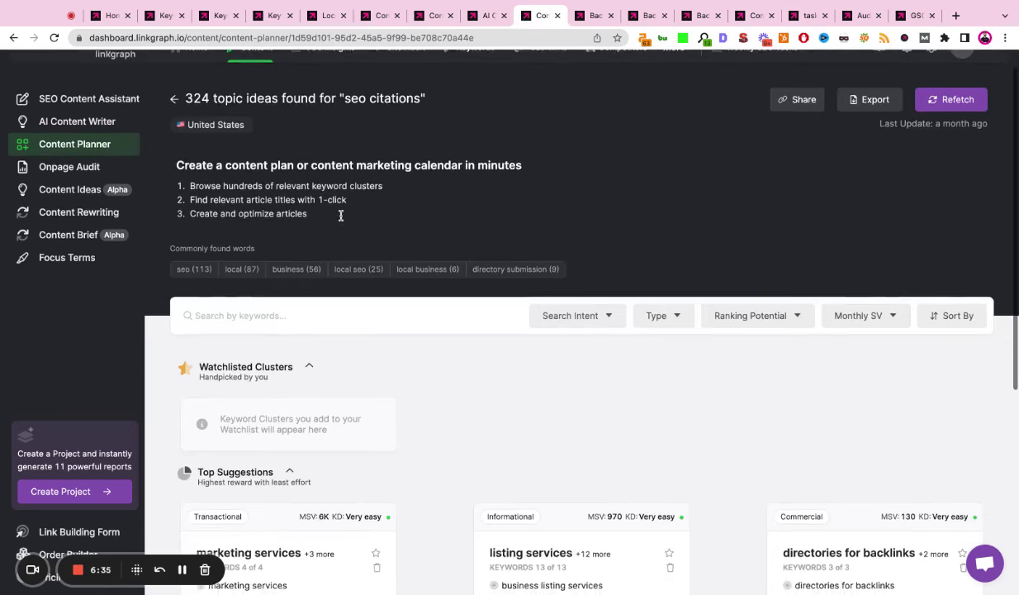
pyautogui.tripleClick(346, 122)
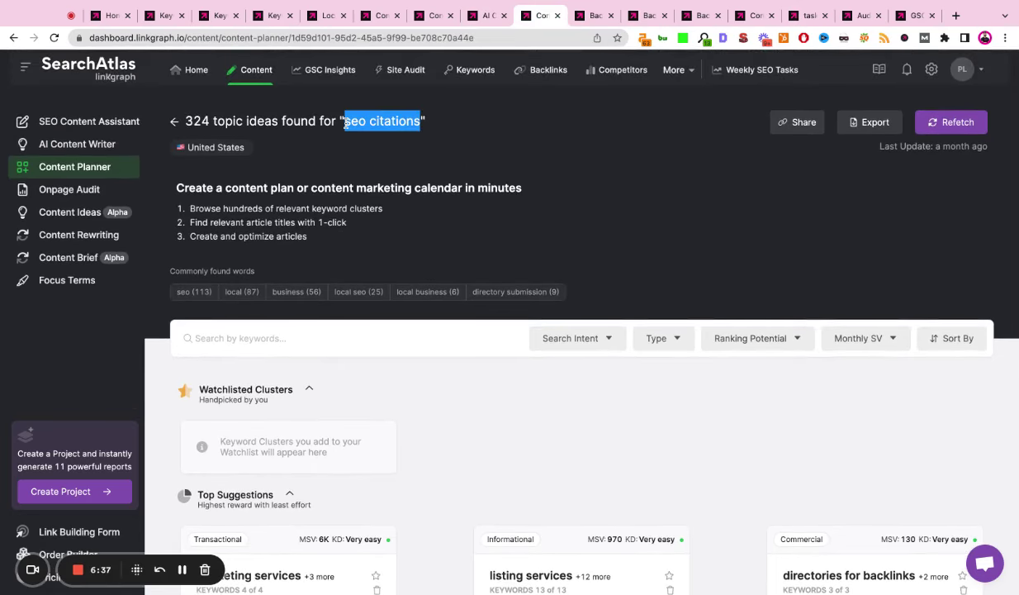
pyautogui.click(511, 182)
pyautogui.scroll(-3, 510, 183)
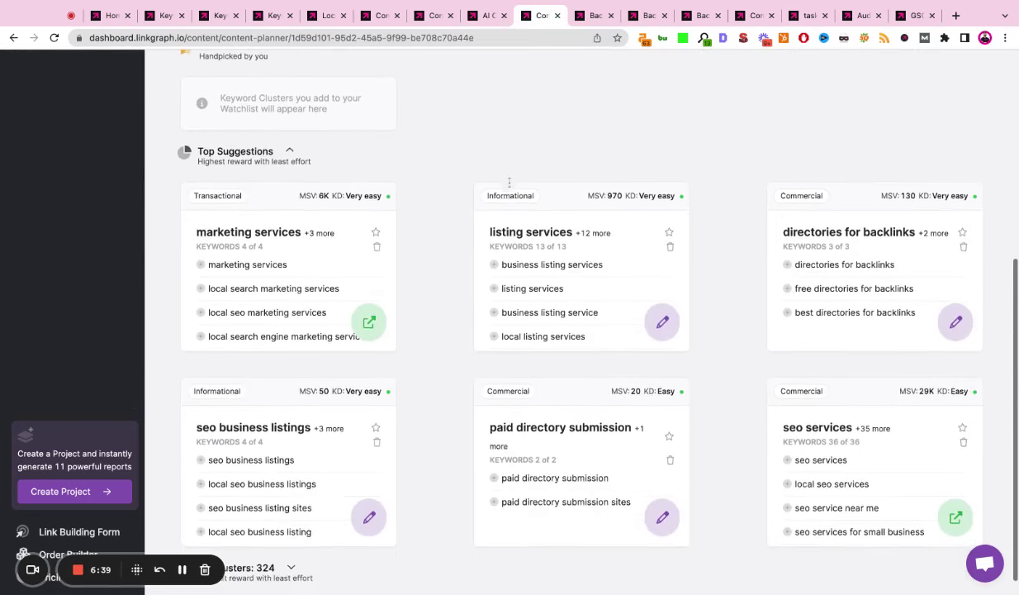
pyautogui.scroll(-1, 359, 272)
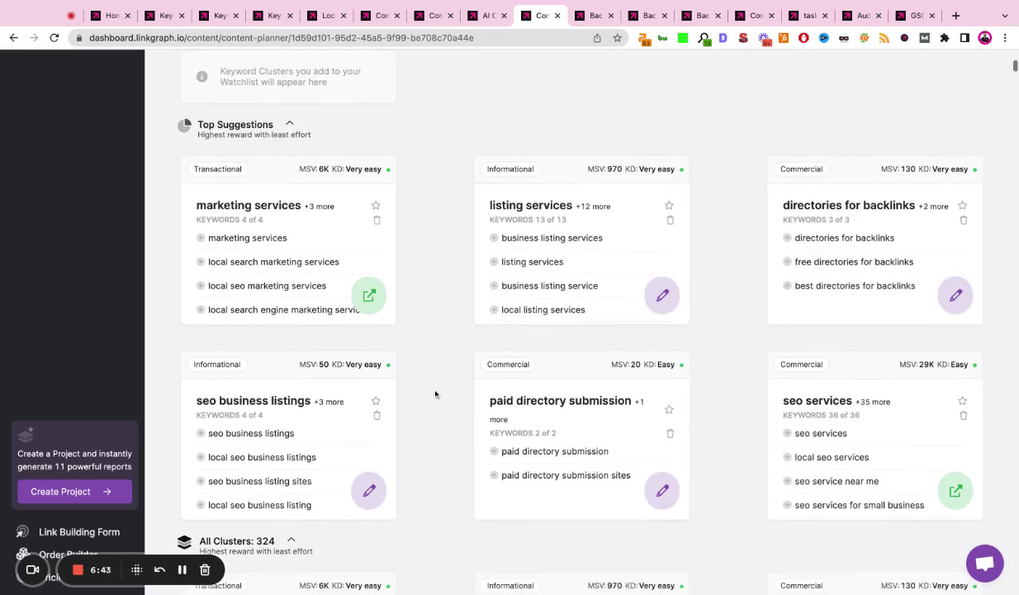
pyautogui.scroll(-4, 429, 396)
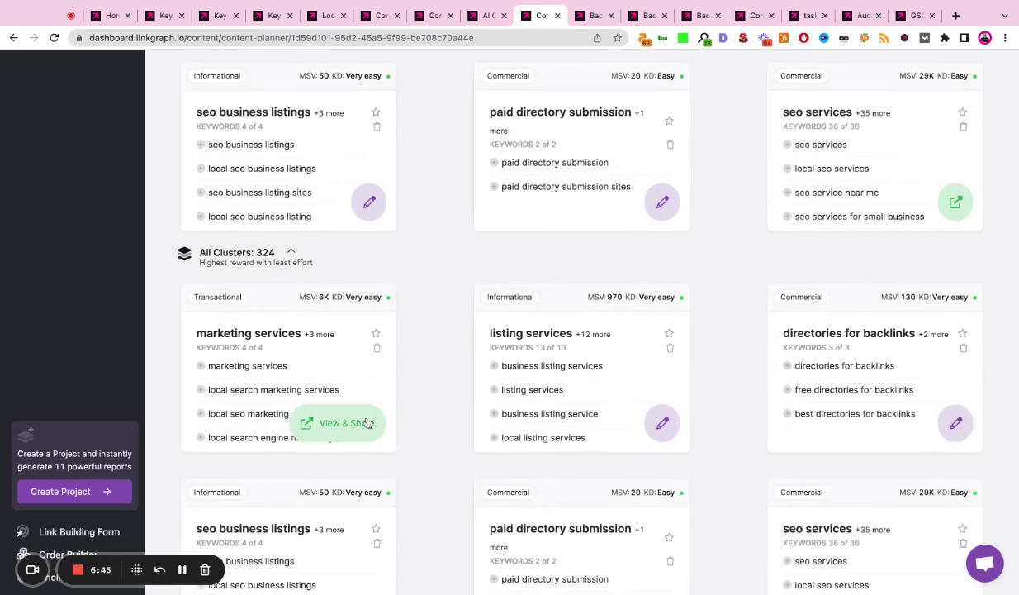
# - View the keyword details of the "marketing services" and "listing services" clusters, closing them without creating an article
pyautogui.click(363, 421)
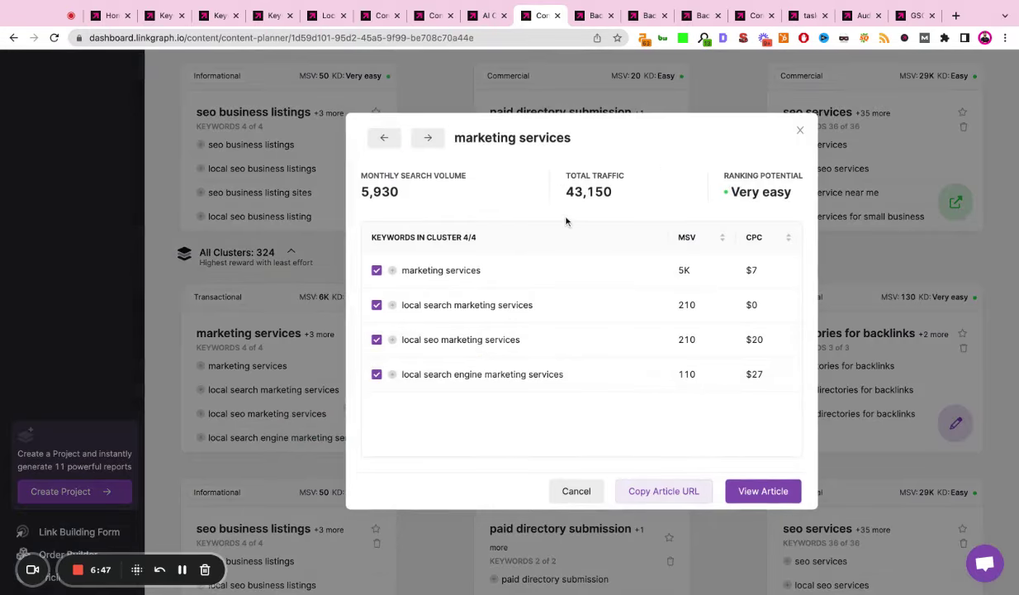
pyautogui.click(428, 138)
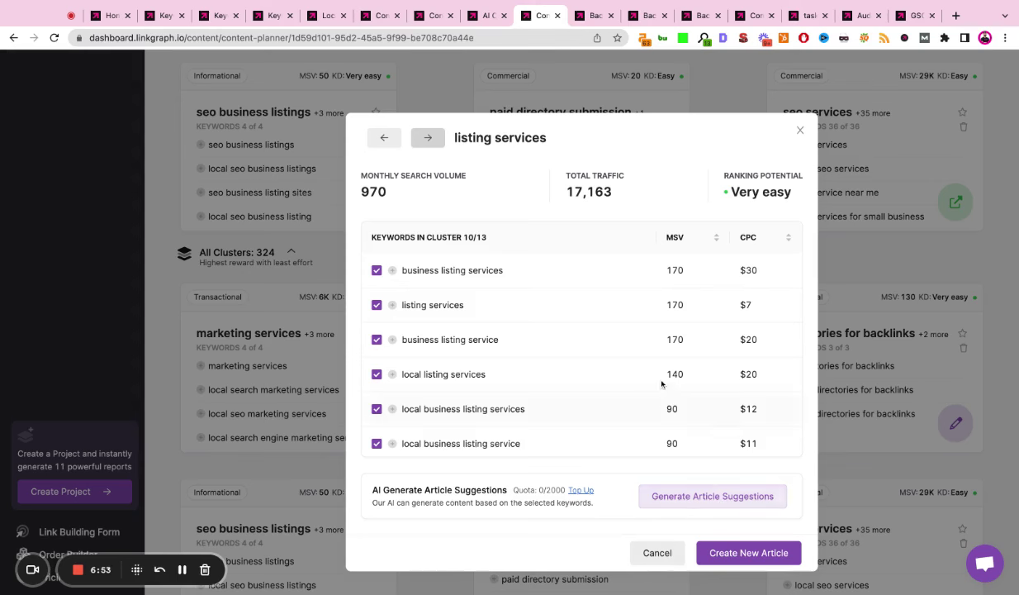
pyautogui.click(658, 553)
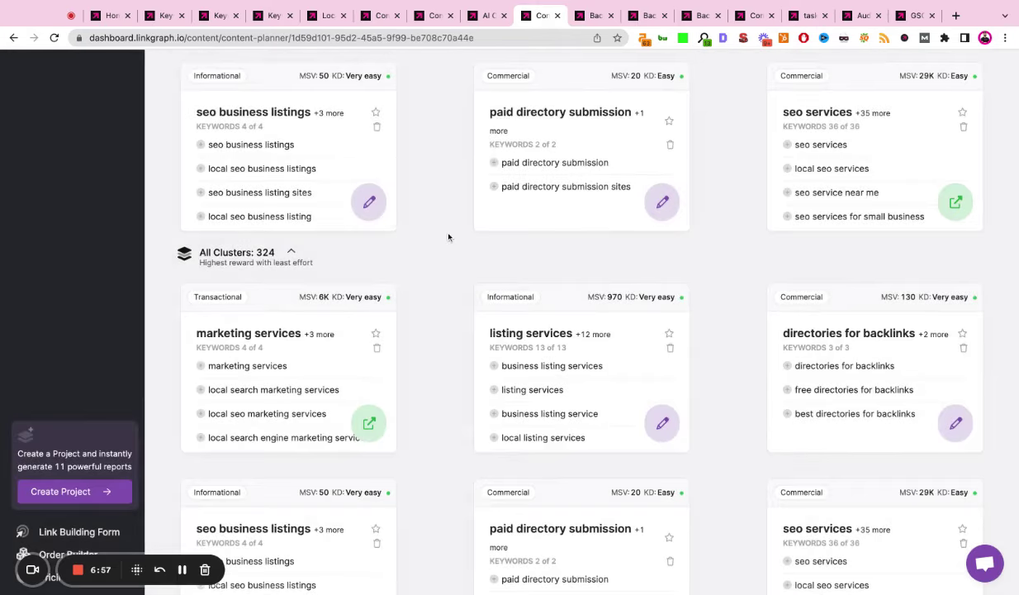
pyautogui.scroll(10, 448, 238)
# - Switch to the backlink research report for harvesttotable.com and examine its overview metrics, authority, linking domain and spam score charts
pyautogui.click(586, 17)
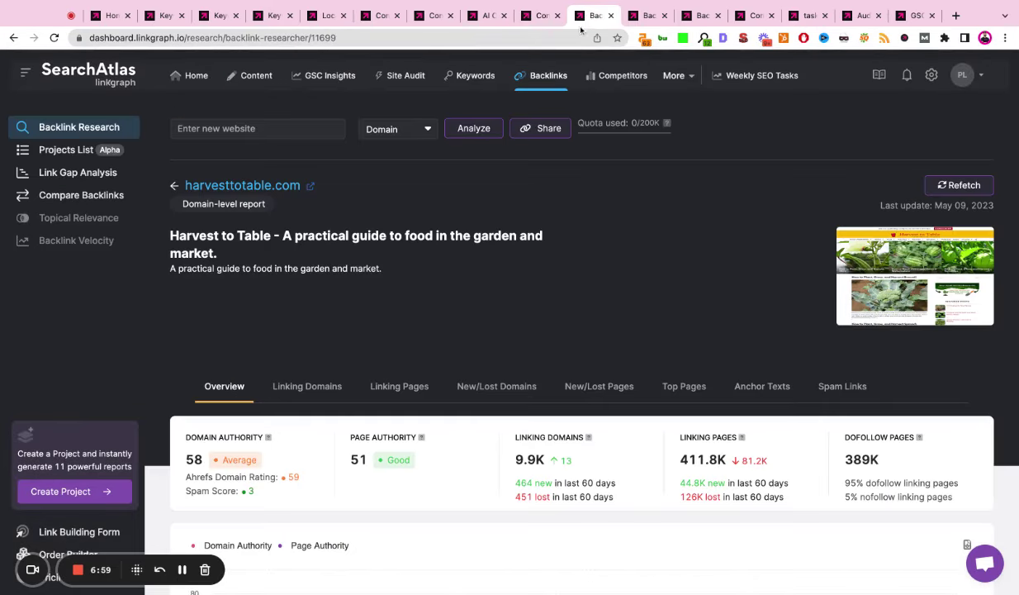
pyautogui.scroll(-5, 229, 198)
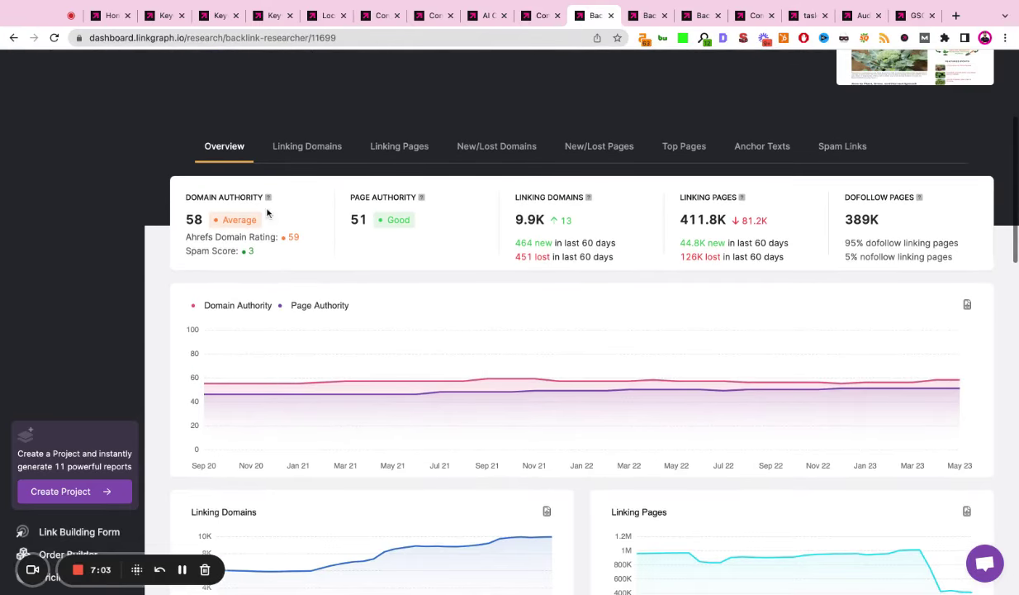
pyautogui.scroll(-5, 235, 217)
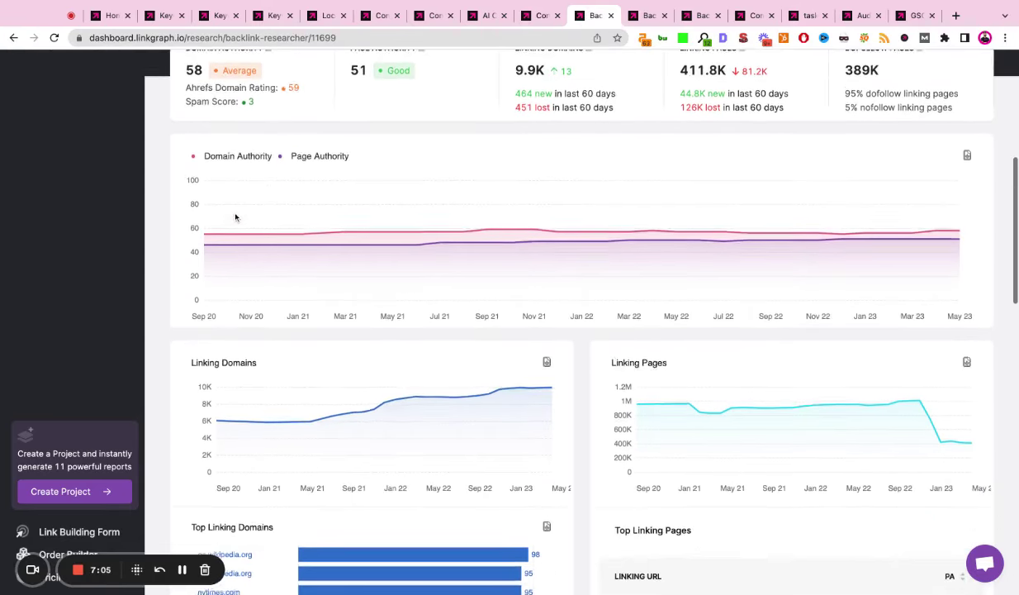
pyautogui.scroll(-2, 236, 217)
pyautogui.scroll(-3, 333, 231)
pyautogui.scroll(-10, 386, 221)
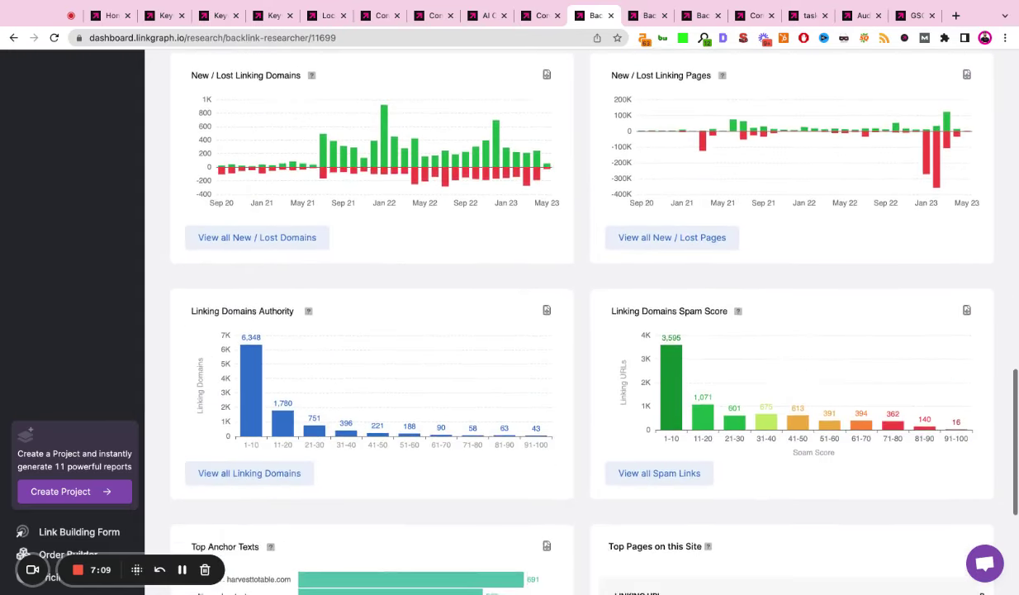
pyautogui.scroll(-3, 542, 309)
pyautogui.scroll(13, 541, 310)
pyautogui.scroll(5, 542, 310)
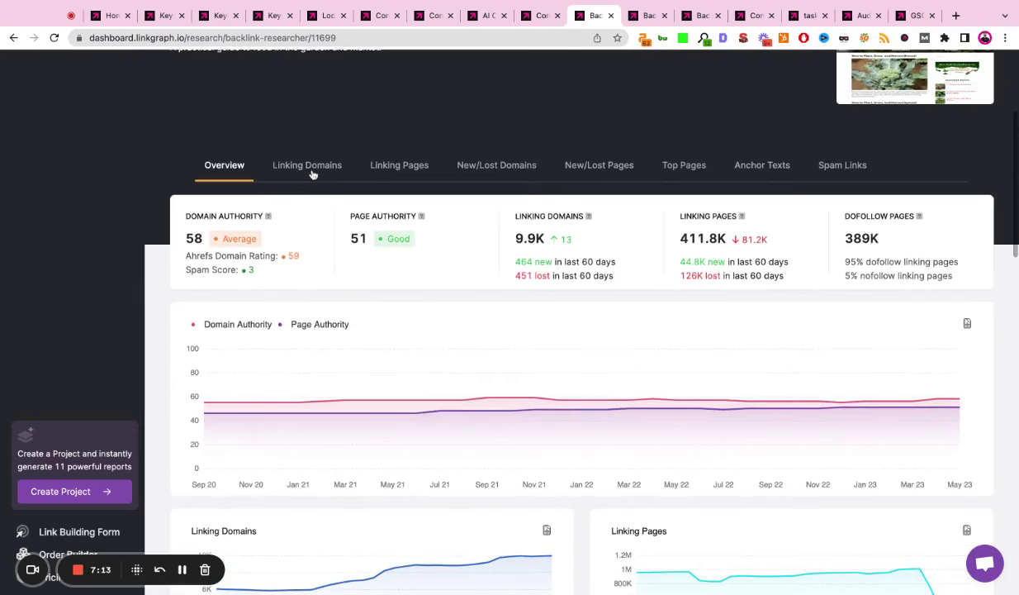
# - View the linking domains, linking pages and new/lost domains reports for harvesttotable.com
pyautogui.click(307, 165)
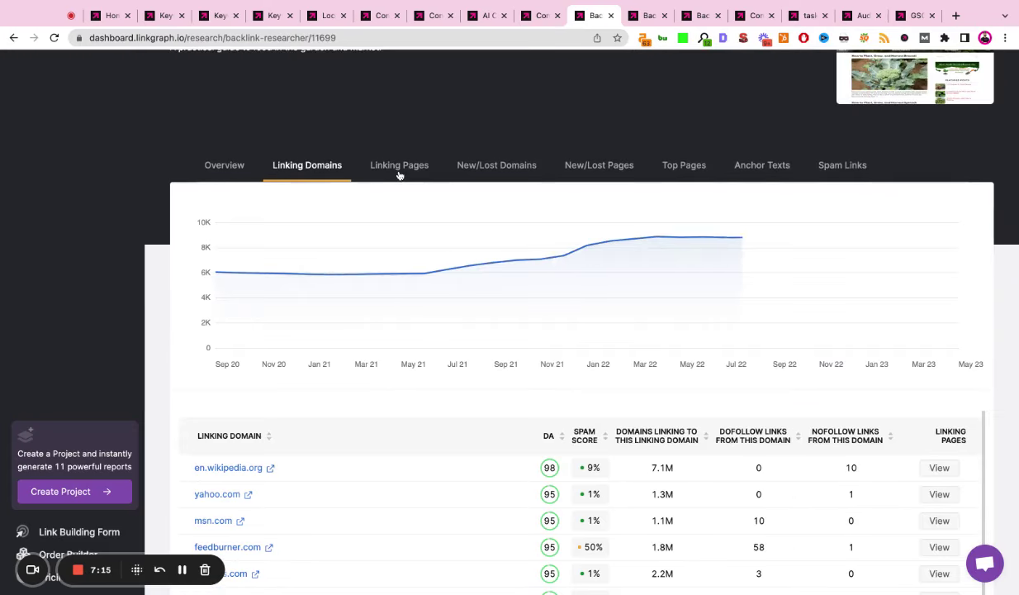
pyautogui.click(401, 172)
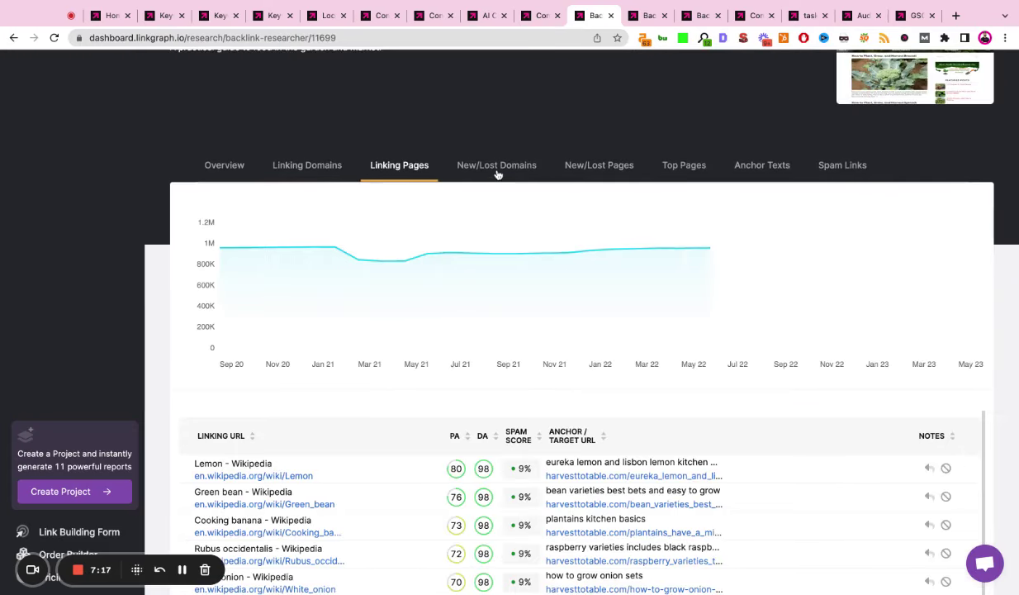
pyautogui.click(499, 172)
pyautogui.scroll(4, 497, 173)
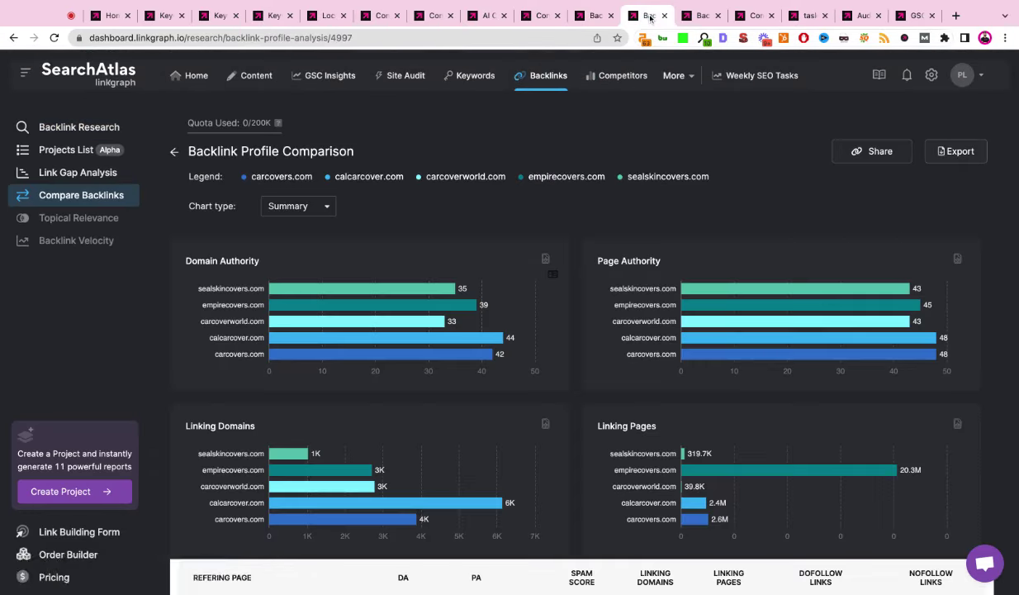
# - Switch to the Backlink Profile Comparison report and compare the authority, linking domains and linking pages of carcovers.com and its four competitors
pyautogui.click(629, 15)
pyautogui.scroll(-1, 503, 191)
pyautogui.moveTo(378, 235)
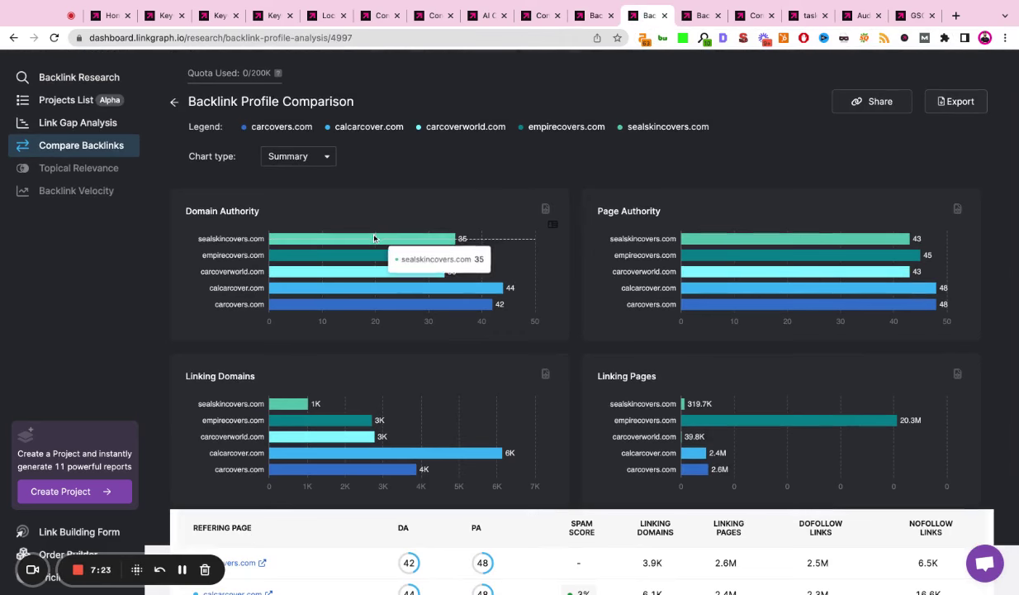
pyautogui.moveTo(334, 270)
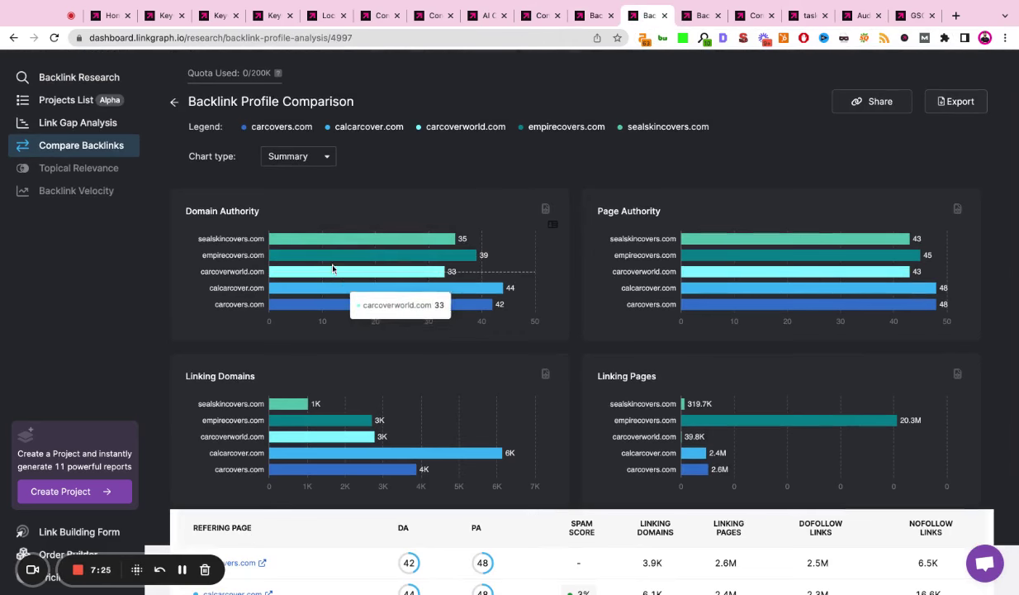
pyautogui.scroll(-3, 706, 143)
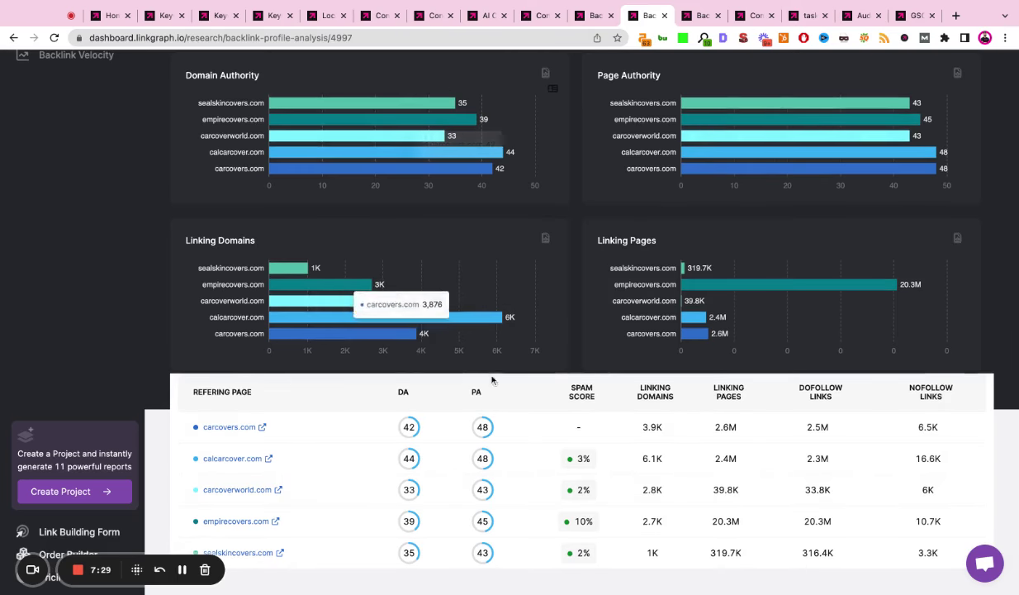
pyautogui.moveTo(362, 113)
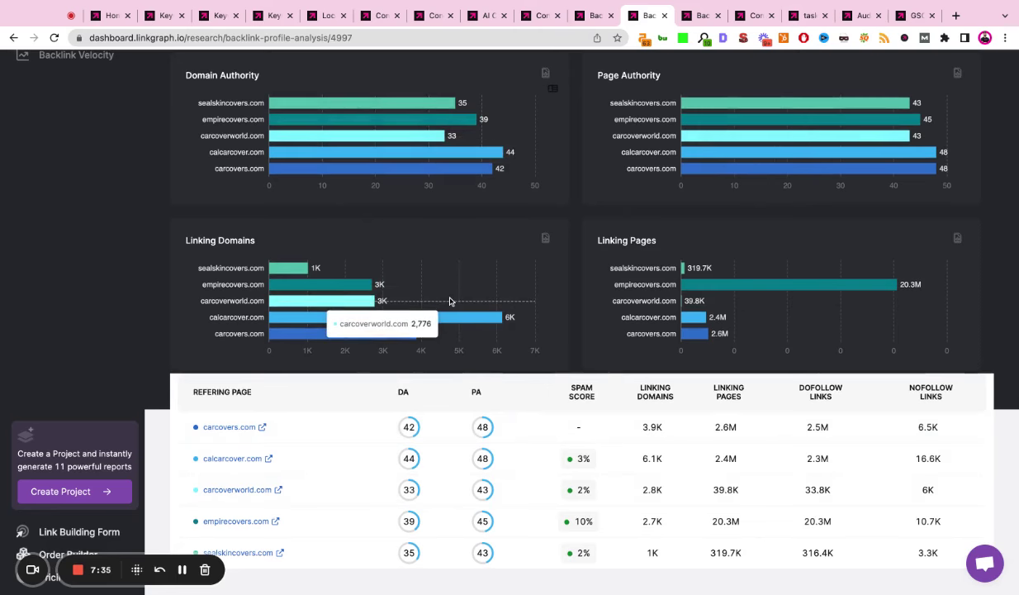
pyautogui.scroll(5, 450, 302)
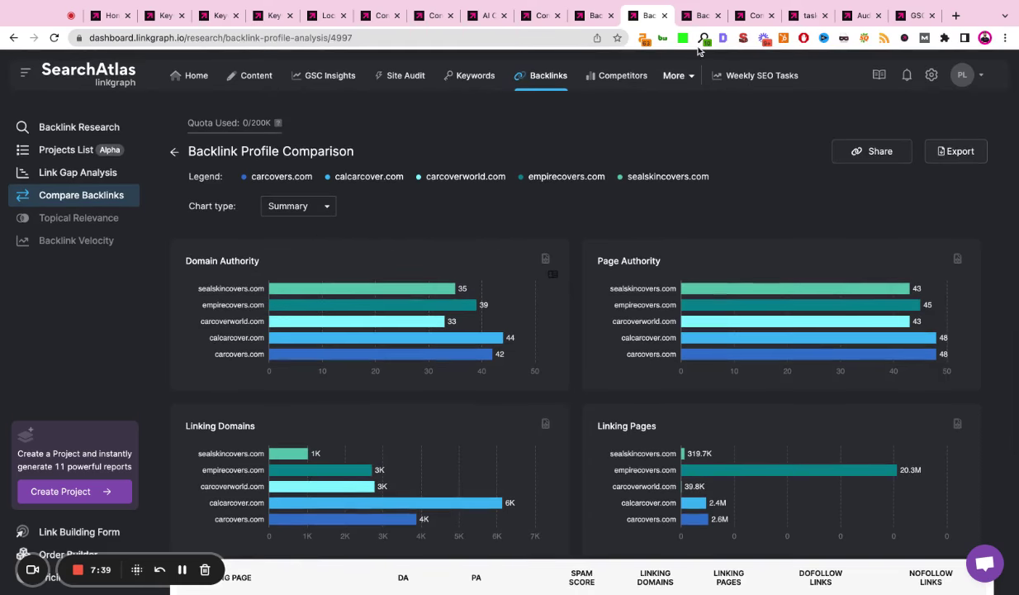
# - Switch to the Link Gap Analysis report and review the domains that link to the competitors but not to carcovers.com
pyautogui.click(703, 18)
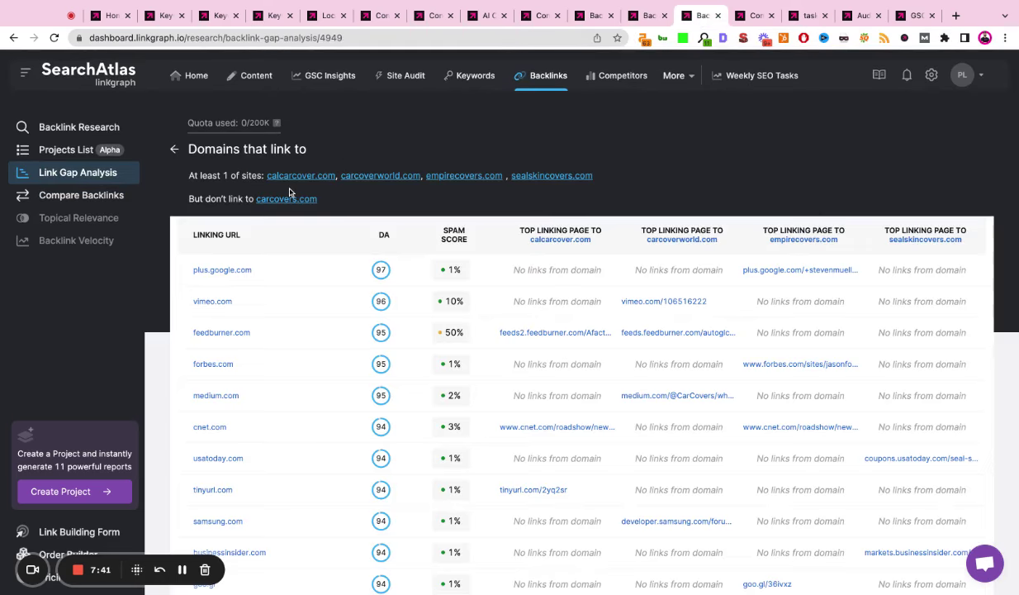
pyautogui.scroll(-2, 289, 192)
pyautogui.scroll(-3, 328, 180)
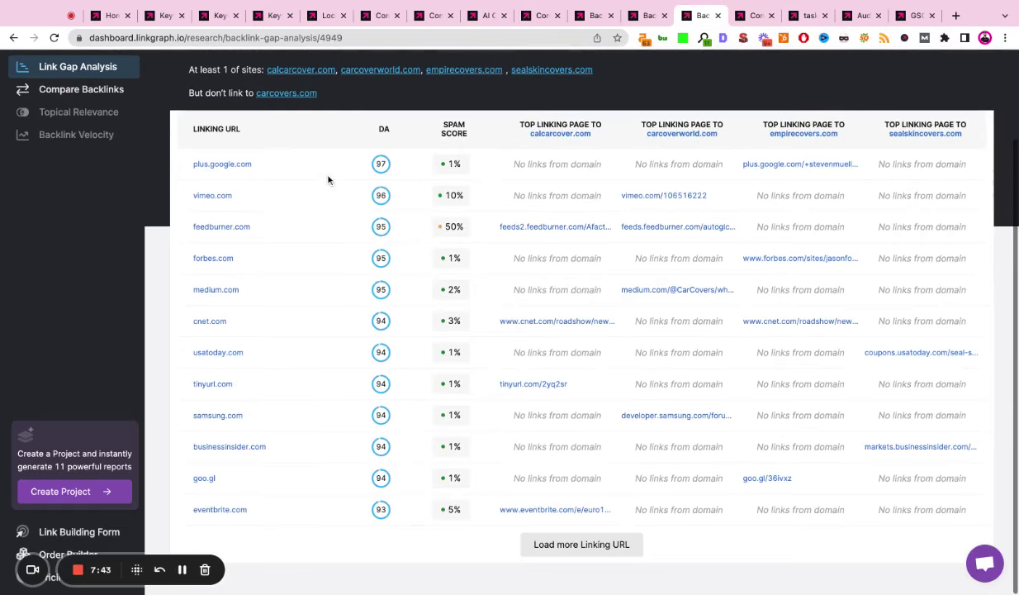
pyautogui.scroll(-5, 305, 196)
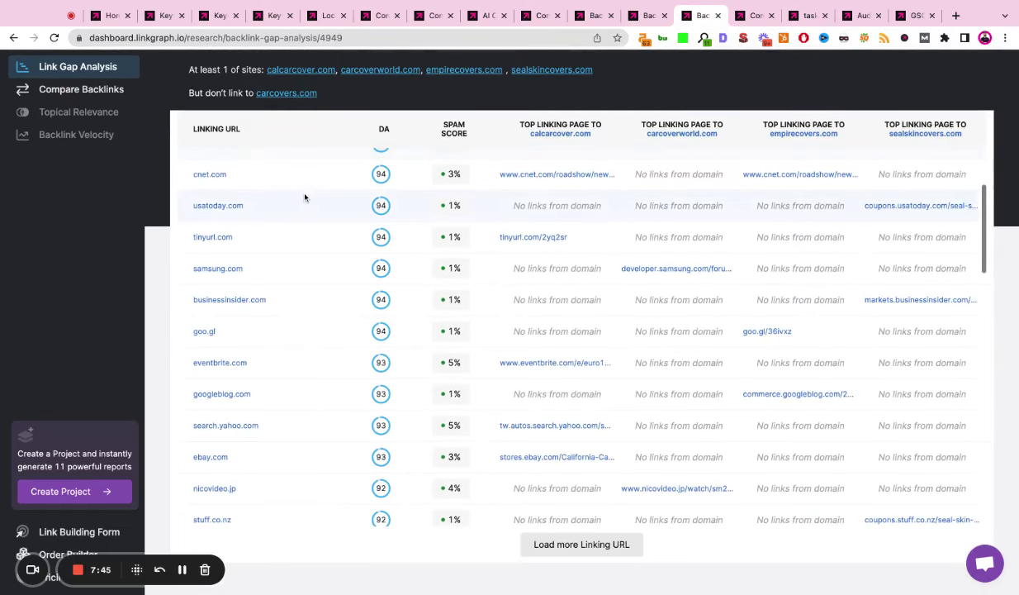
pyautogui.scroll(-2, 305, 196)
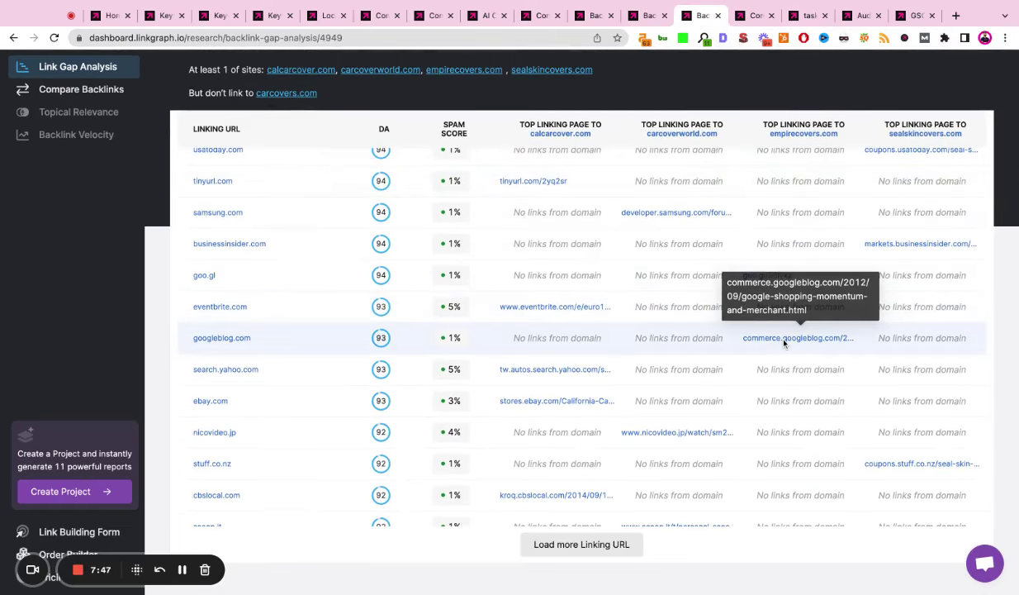
pyautogui.scroll(-5, 784, 342)
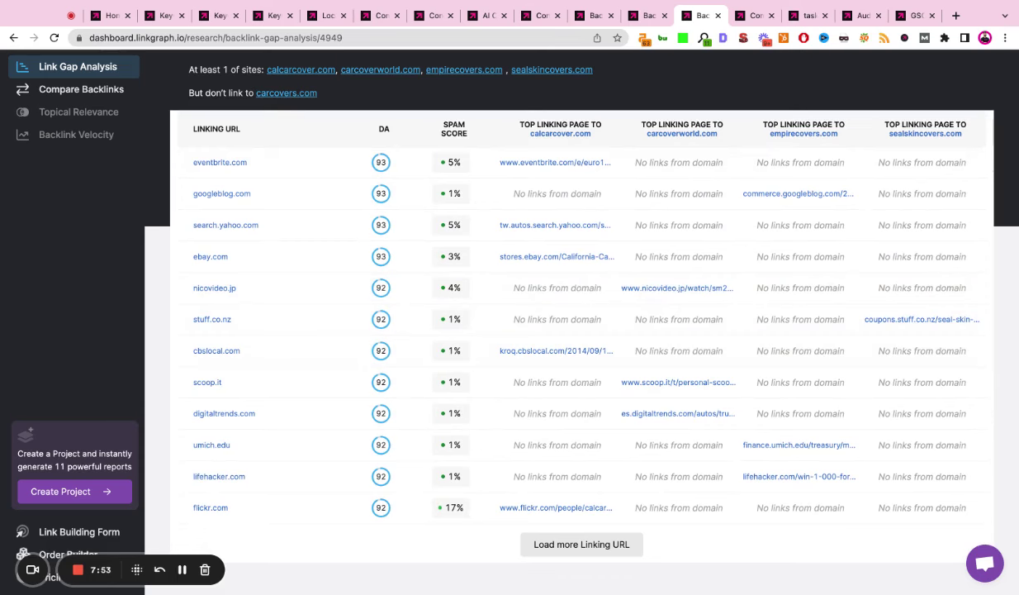
pyautogui.scroll(-6, 385, 251)
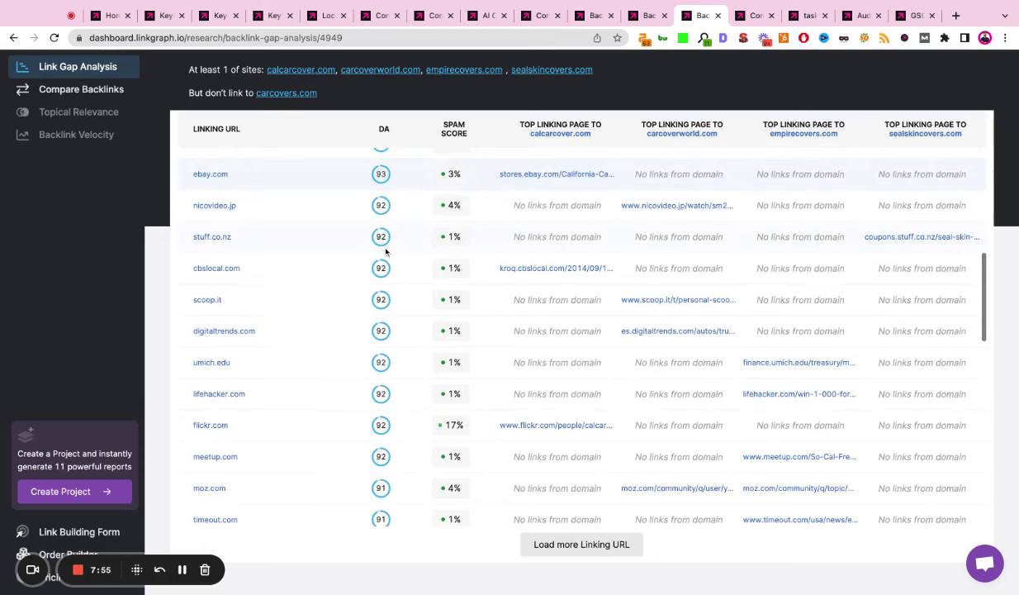
pyautogui.scroll(-6, 385, 256)
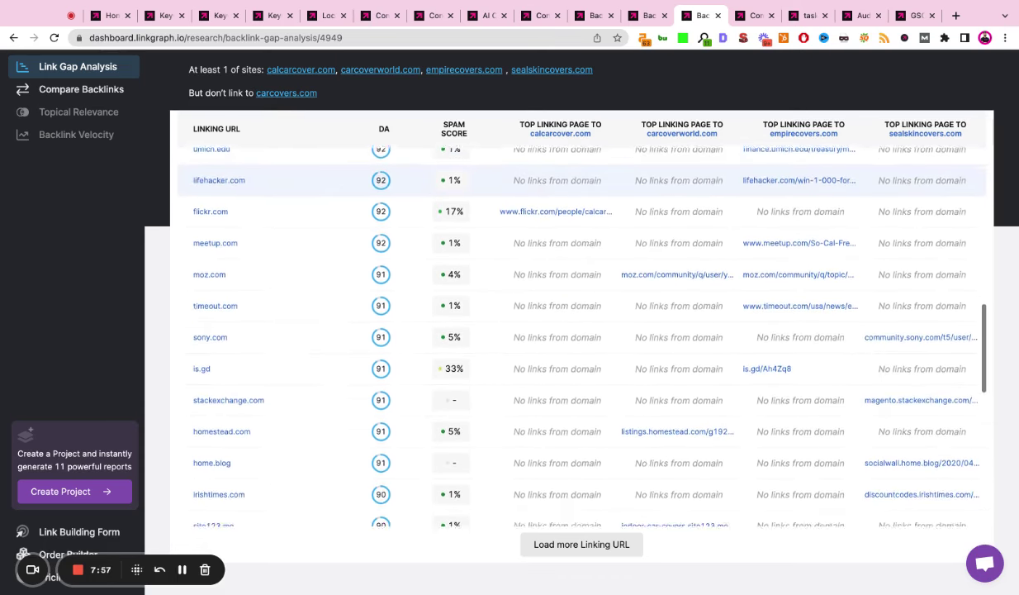
pyautogui.scroll(-1, 568, 324)
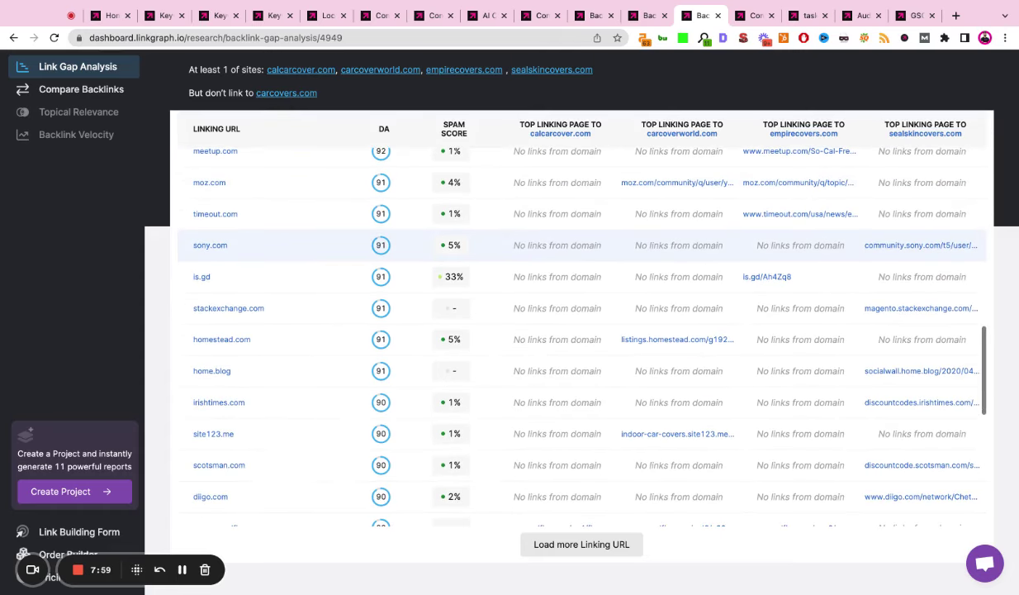
pyautogui.scroll(-3, 569, 323)
pyautogui.scroll(3, 569, 324)
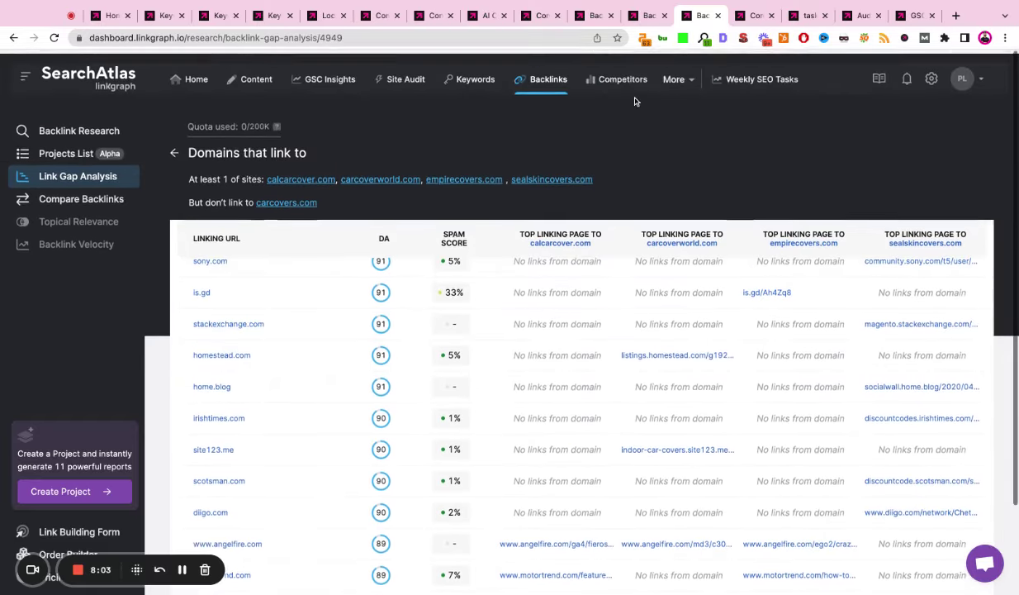
# - Switch to the Competitor Research report for suntrics.com and review its overview charts, category, country, top keyword and organic competitor tables
pyautogui.click(754, 16)
pyautogui.scroll(-3, 529, 169)
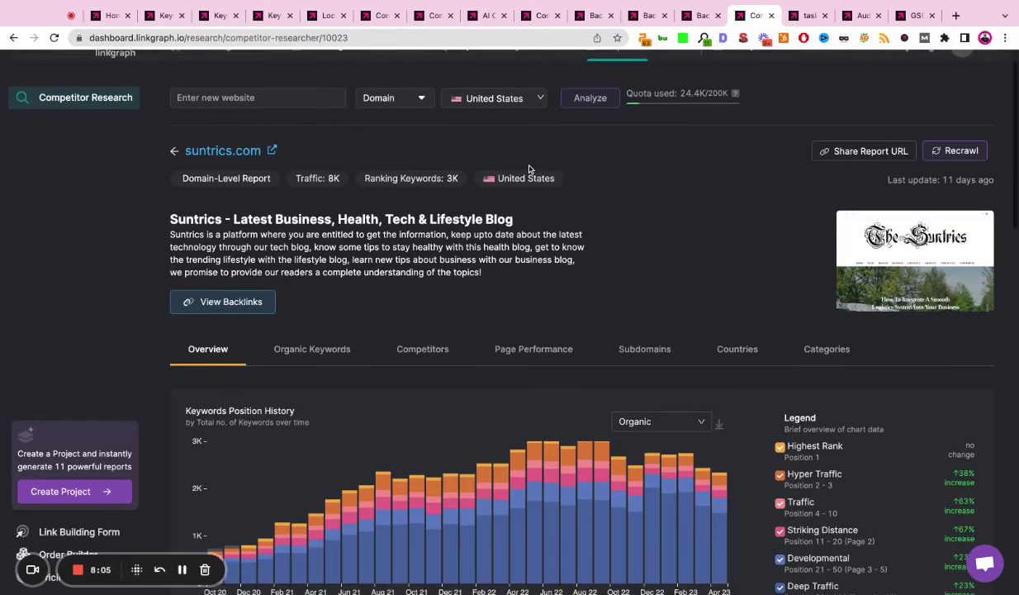
pyautogui.scroll(3, 427, 118)
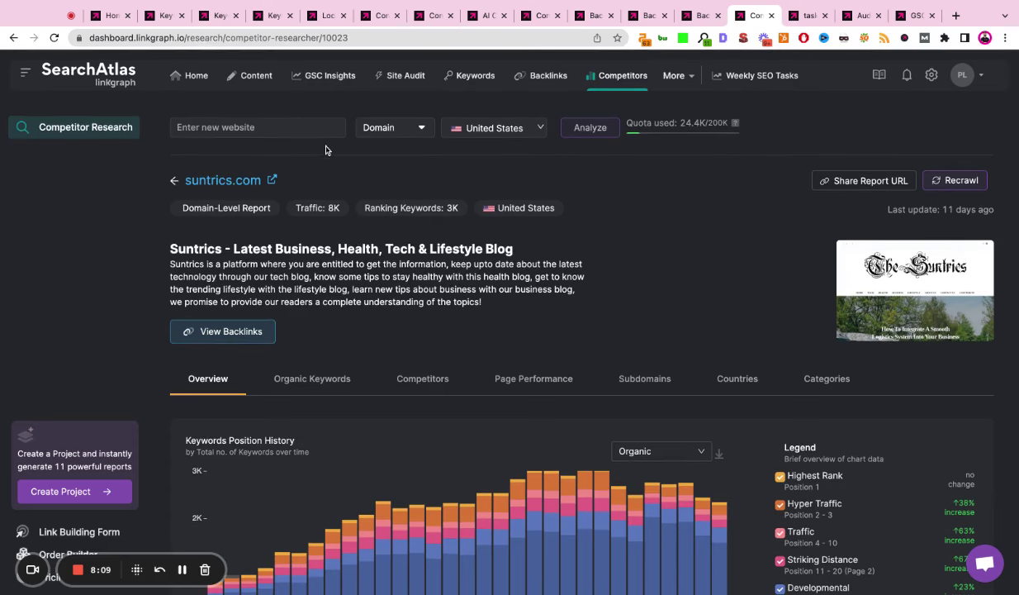
pyautogui.scroll(-5, 341, 203)
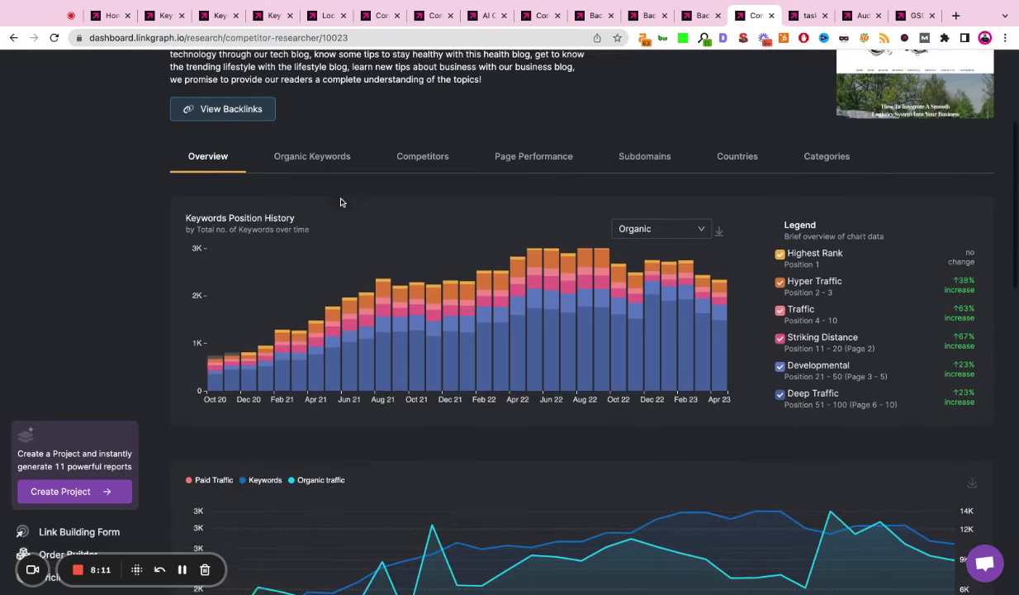
pyautogui.scroll(-5, 401, 250)
pyautogui.scroll(-10, 402, 248)
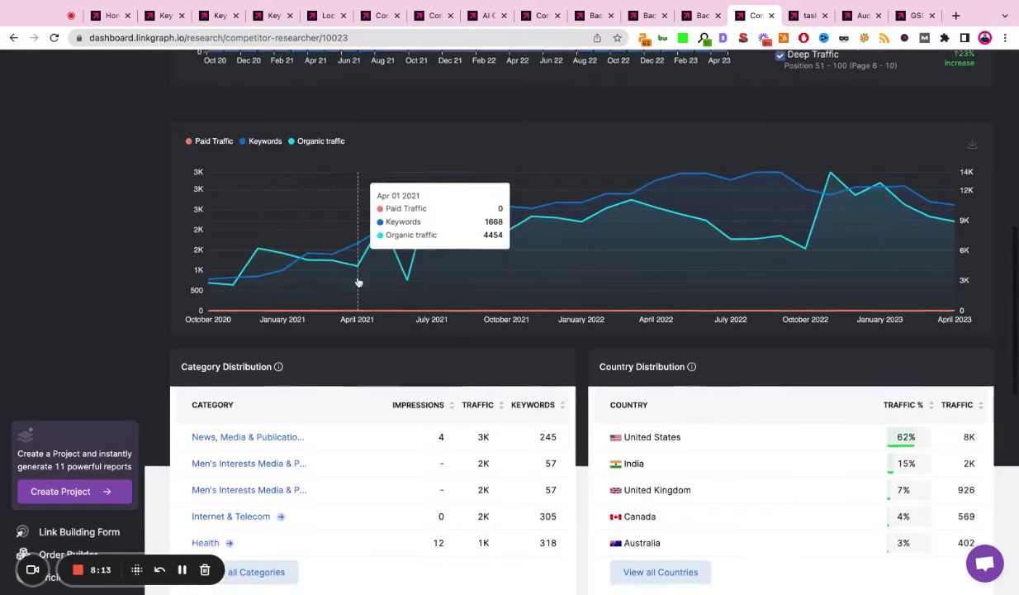
pyautogui.scroll(-5, 359, 282)
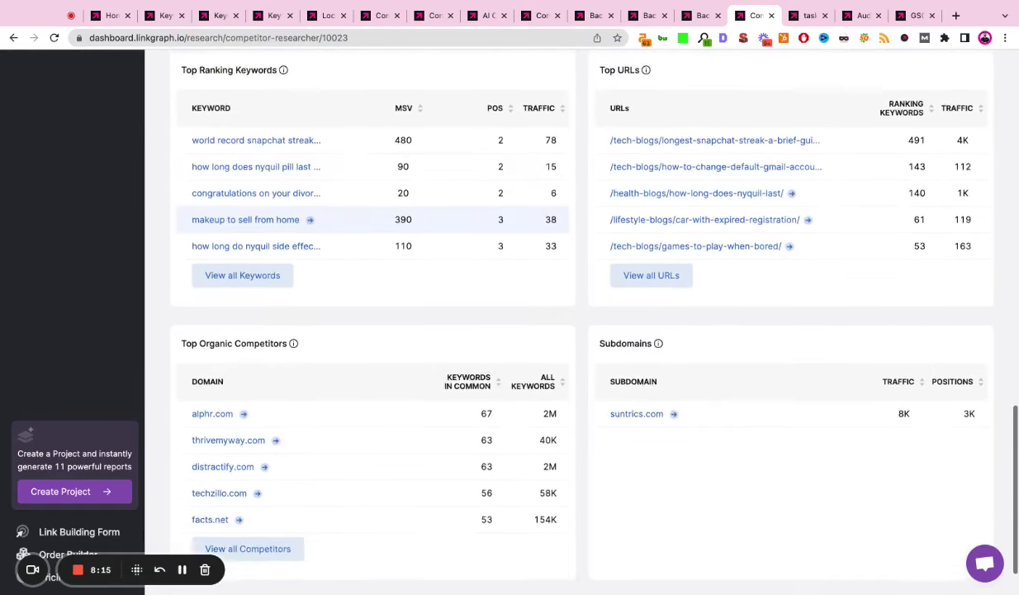
pyautogui.scroll(1, 358, 282)
pyautogui.scroll(20, 575, 322)
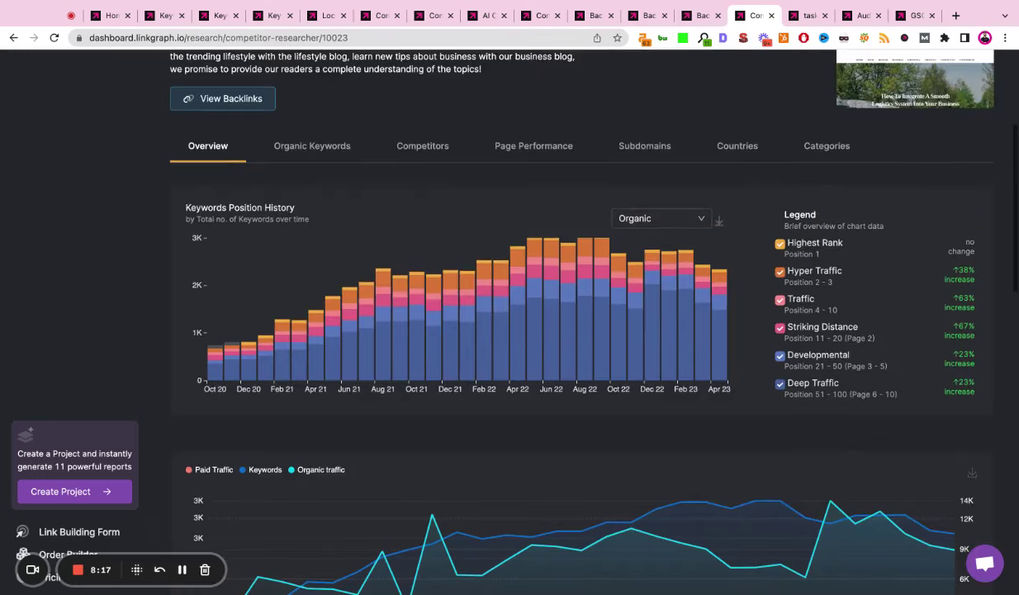
# - View the organic keywords, competitors and page performance reports for suntrics.com
pyautogui.click(309, 156)
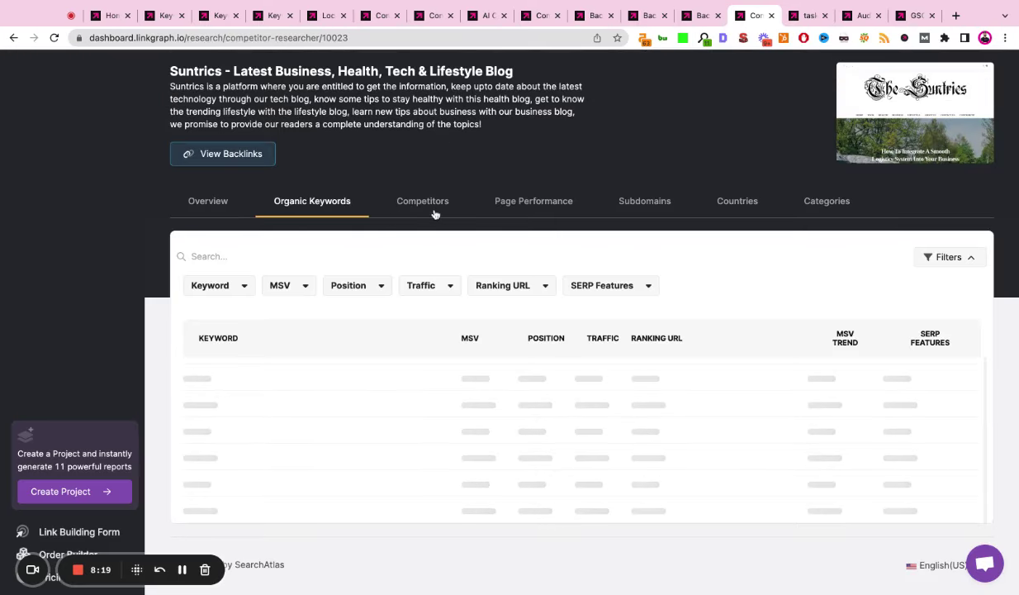
pyautogui.scroll(-1, 431, 212)
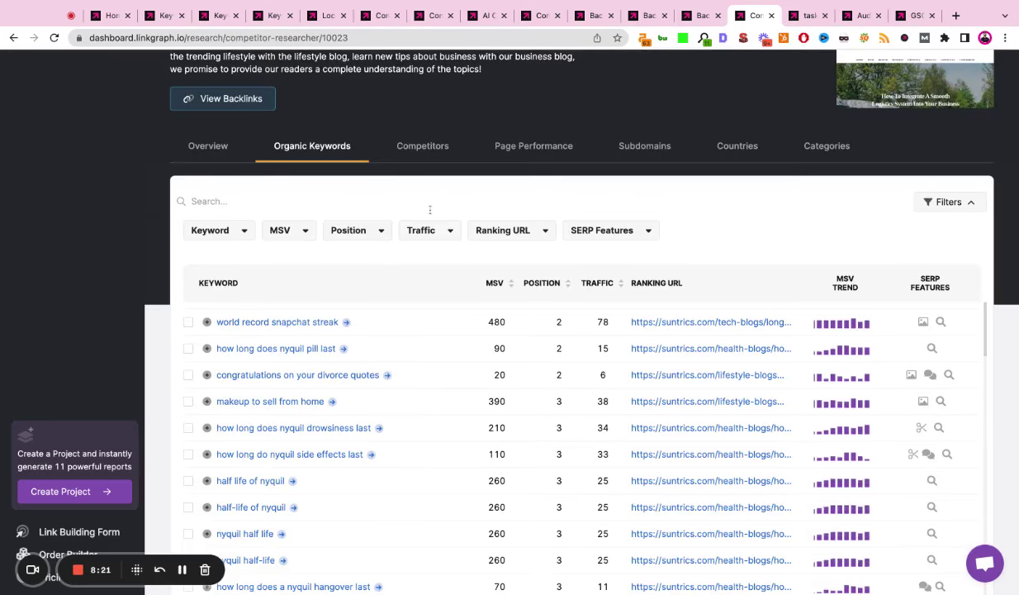
pyautogui.click(426, 149)
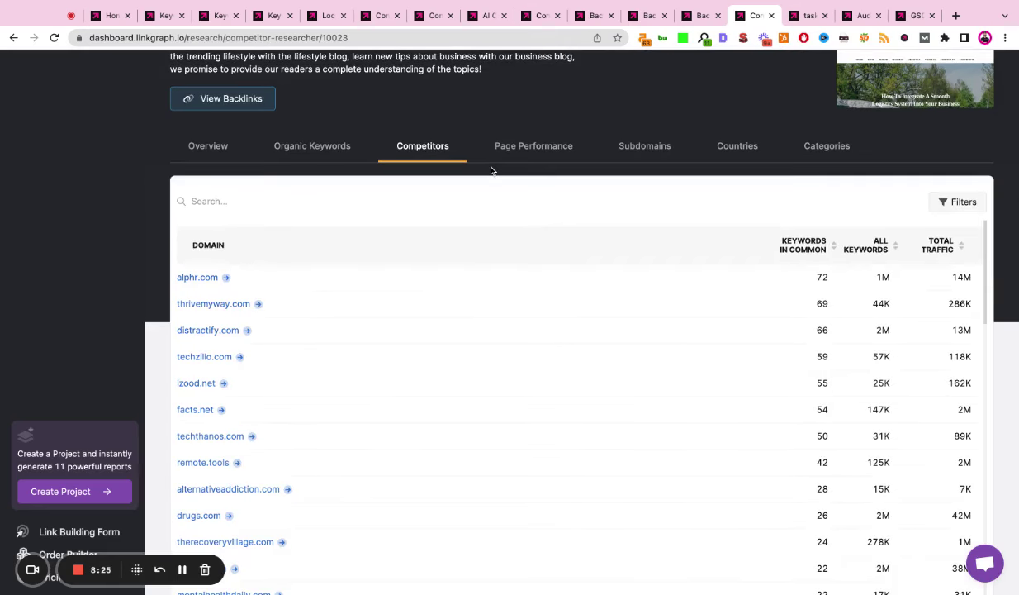
pyautogui.scroll(1, 491, 170)
pyautogui.click(522, 198)
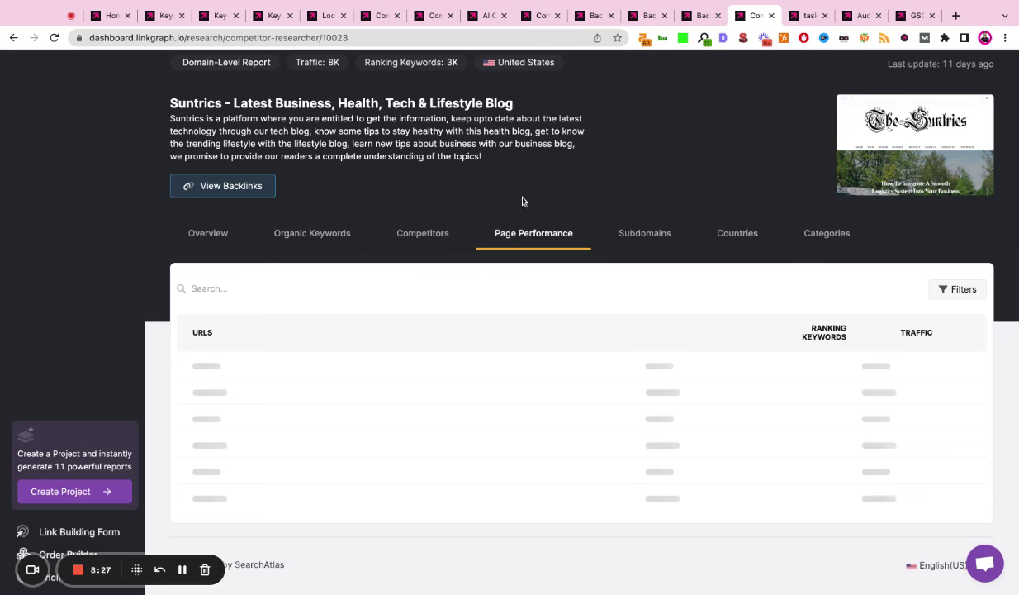
pyautogui.scroll(1, 615, 219)
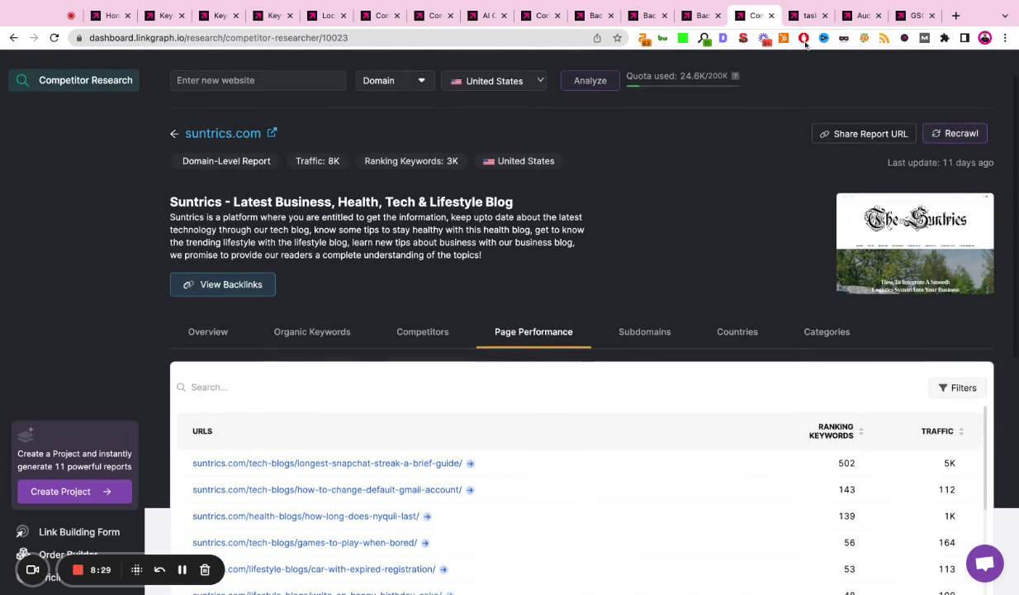
# - Switch to the two-week OTTO Roadmap for kctcs.edu and look over its Week 1 tasks
pyautogui.click(800, 15)
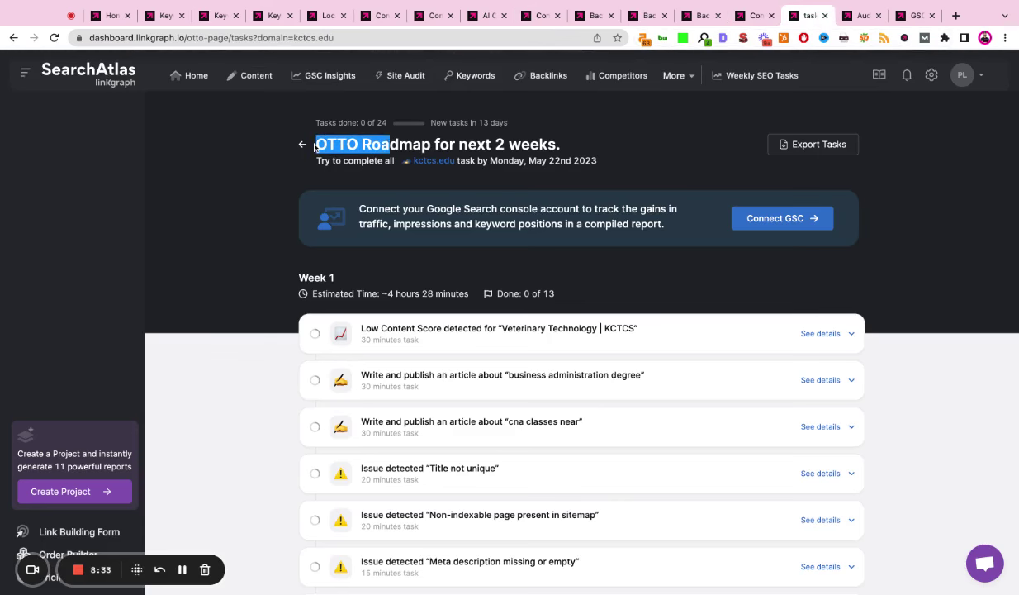
pyautogui.click(615, 141)
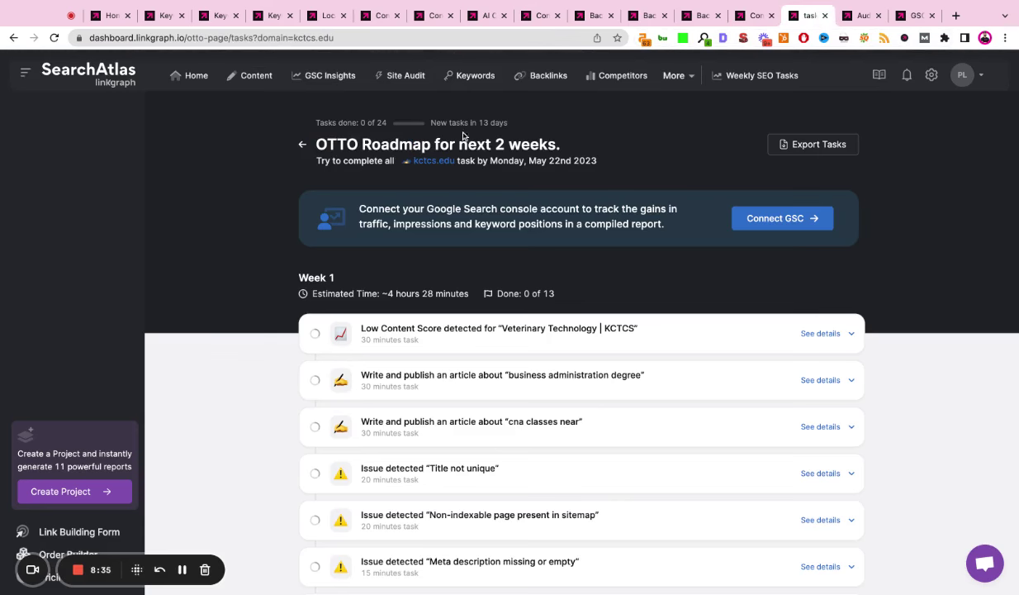
pyautogui.scroll(-5, 562, 176)
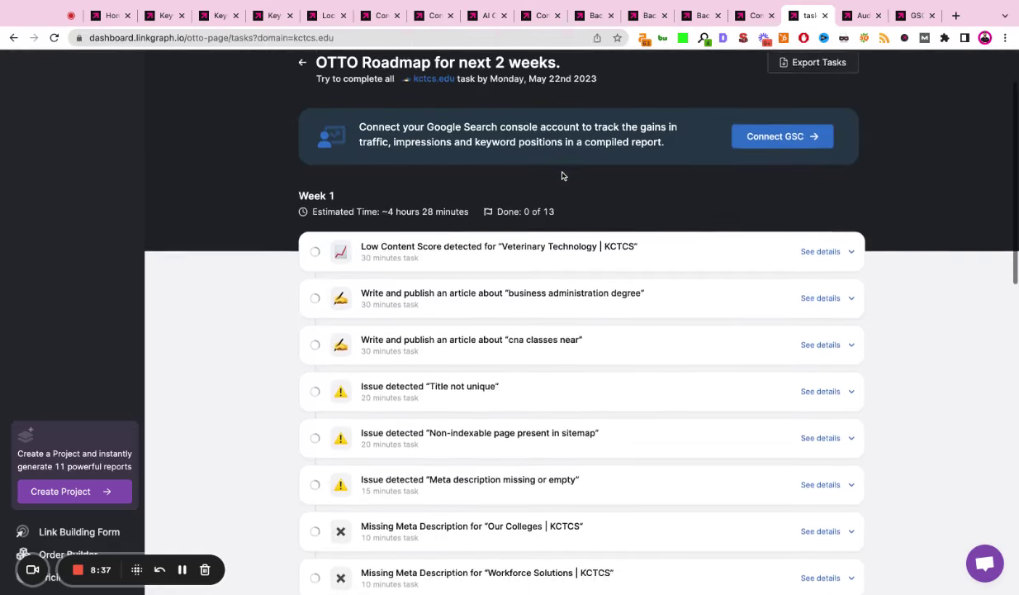
pyautogui.scroll(2, 562, 309)
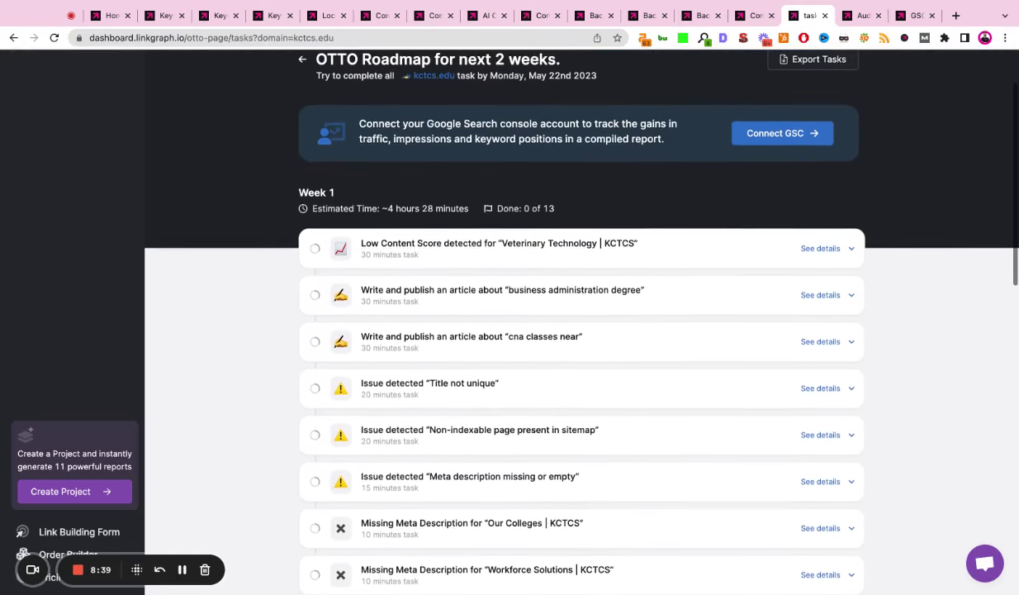
pyautogui.scroll(3, 436, 221)
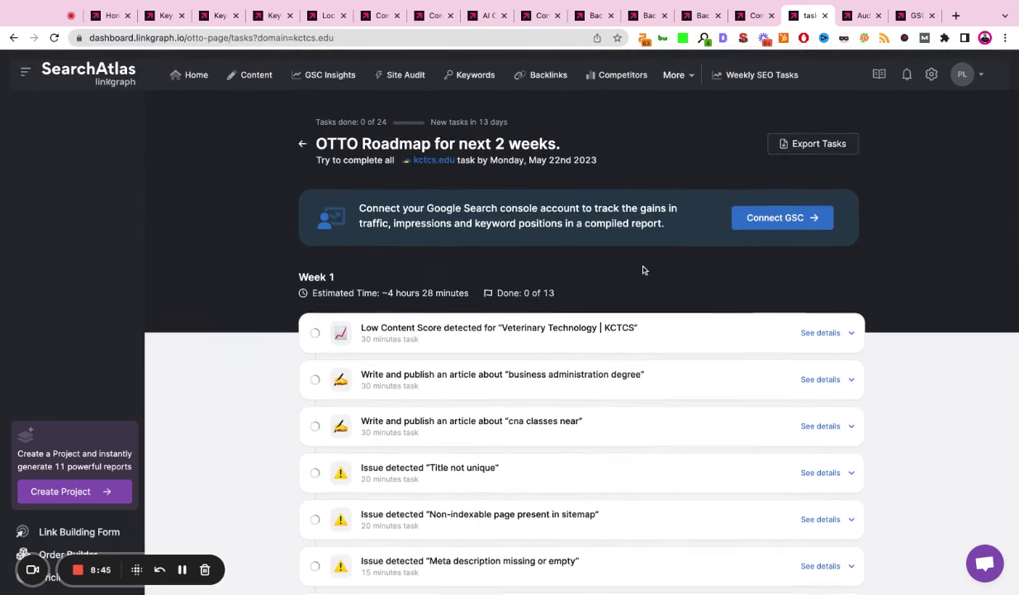
# - Expand the details of the "Veterinary Technology | KCTCS" low content score task and the "business administration degree" article task
pyautogui.scroll(-1, 642, 268)
pyautogui.click(641, 293)
pyautogui.scroll(-1, 636, 294)
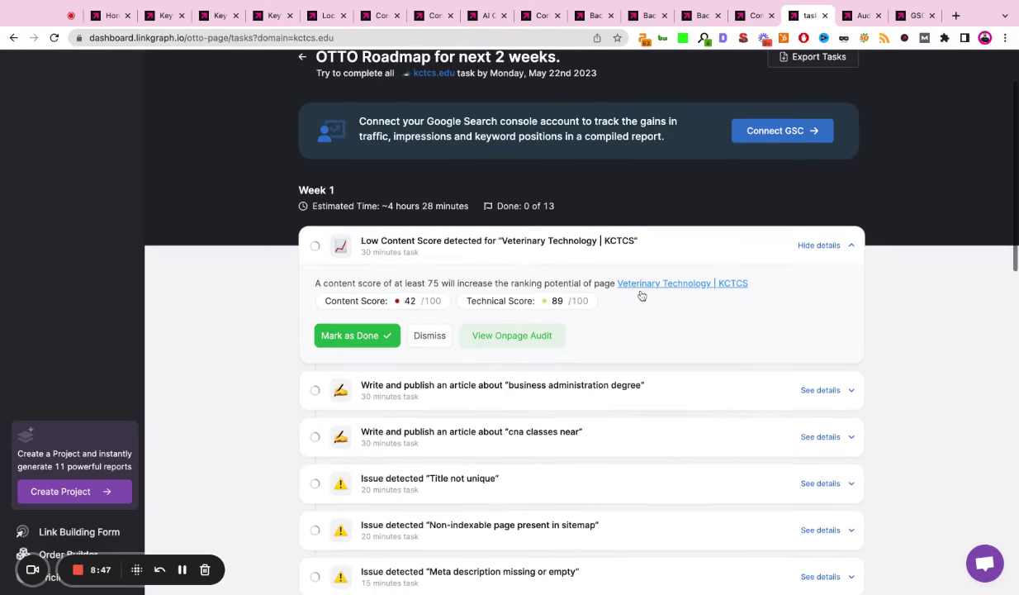
pyautogui.scroll(-1, 520, 296)
pyautogui.click(531, 340)
pyautogui.scroll(-2, 531, 340)
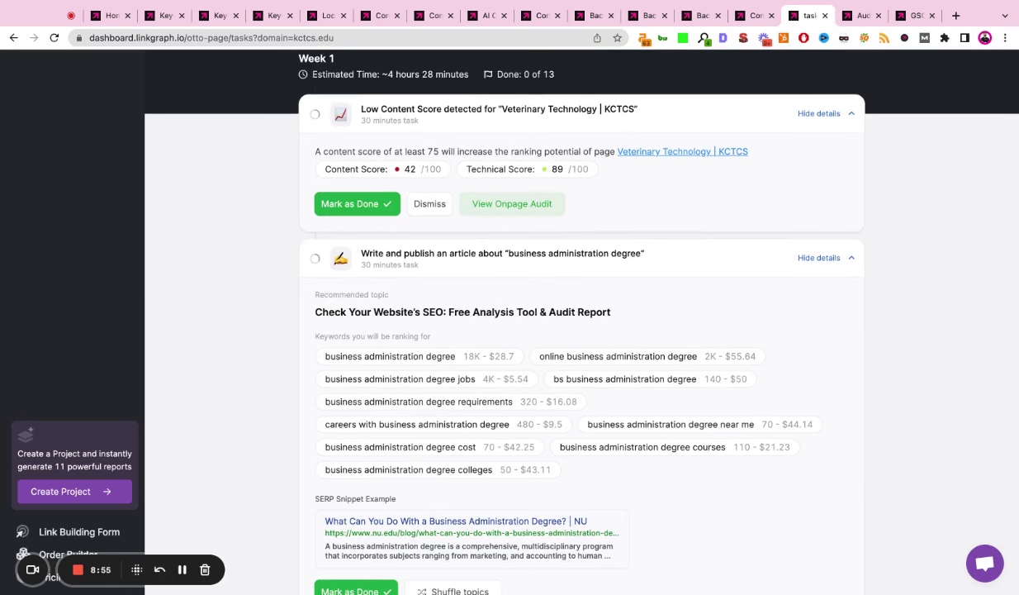
# - Expand the "Title not unique" issue and the missing meta description task for "Our Colleges | KCTCS", and view the suggested descriptions
pyautogui.scroll(-1, 409, 168)
pyautogui.scroll(-6, 568, 100)
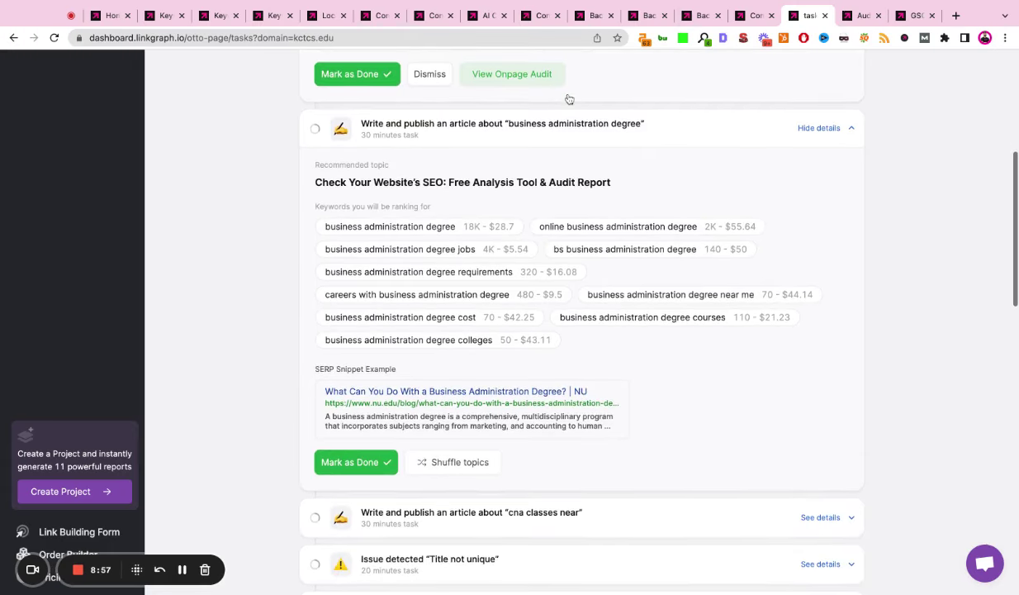
pyautogui.scroll(-3, 540, 258)
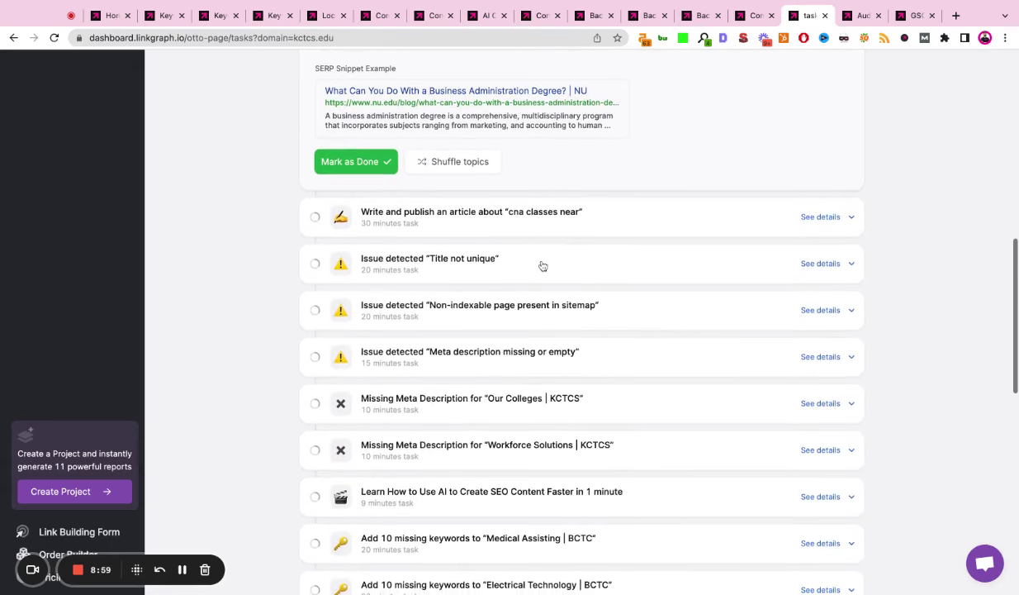
pyautogui.click(540, 257)
pyautogui.scroll(-3, 540, 258)
pyautogui.click(553, 378)
pyautogui.scroll(-6, 554, 380)
pyautogui.scroll(-4, 556, 380)
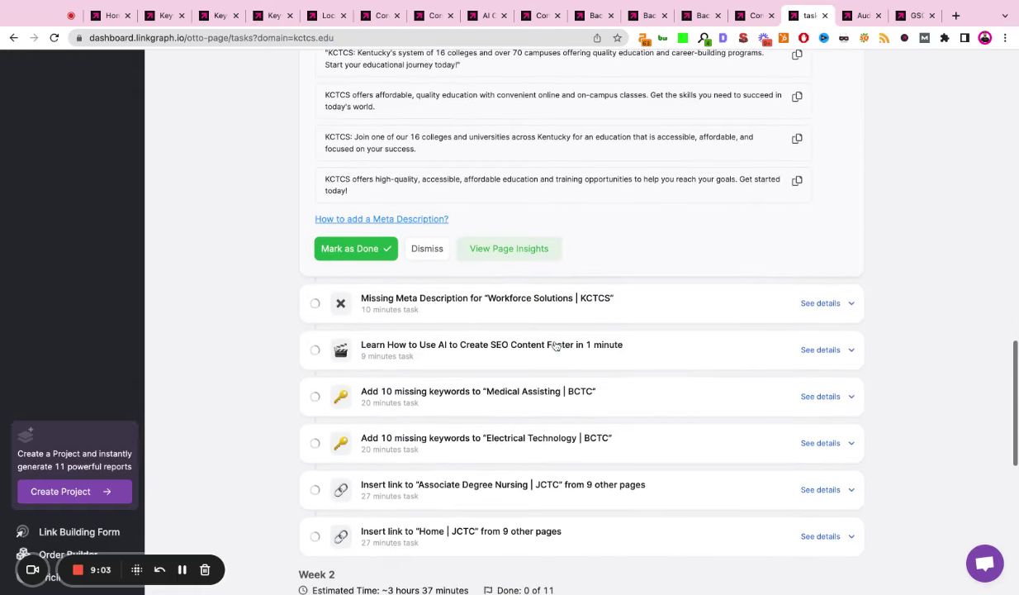
# - Expand the AI content video lesson and the "Home | JCTC" internal link task, and review their details
pyautogui.click(535, 355)
pyautogui.scroll(-6, 537, 356)
pyautogui.scroll(-3, 535, 368)
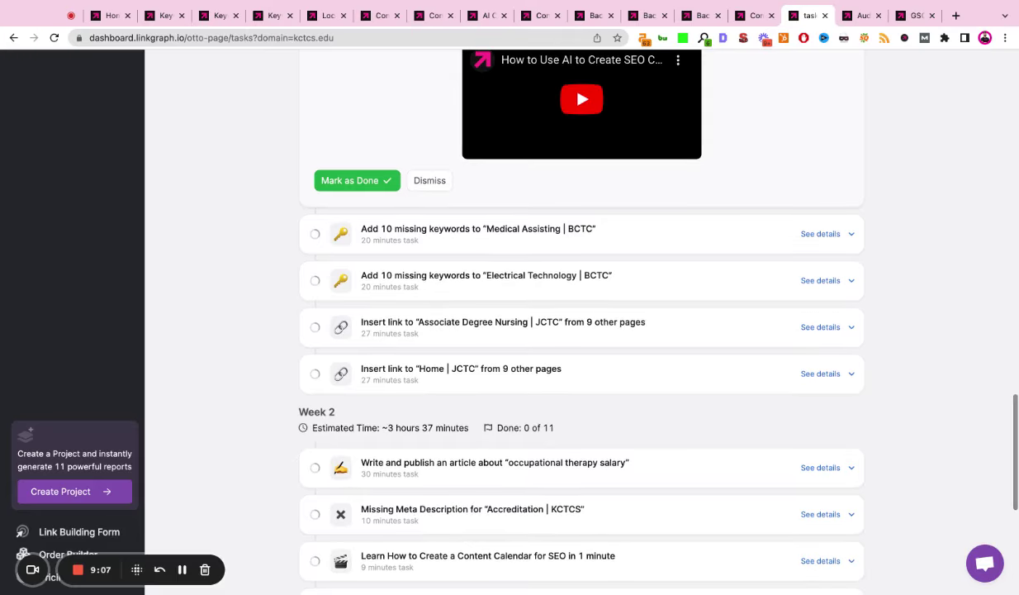
pyautogui.click(535, 368)
pyautogui.scroll(-3, 534, 367)
pyautogui.scroll(-15, 535, 364)
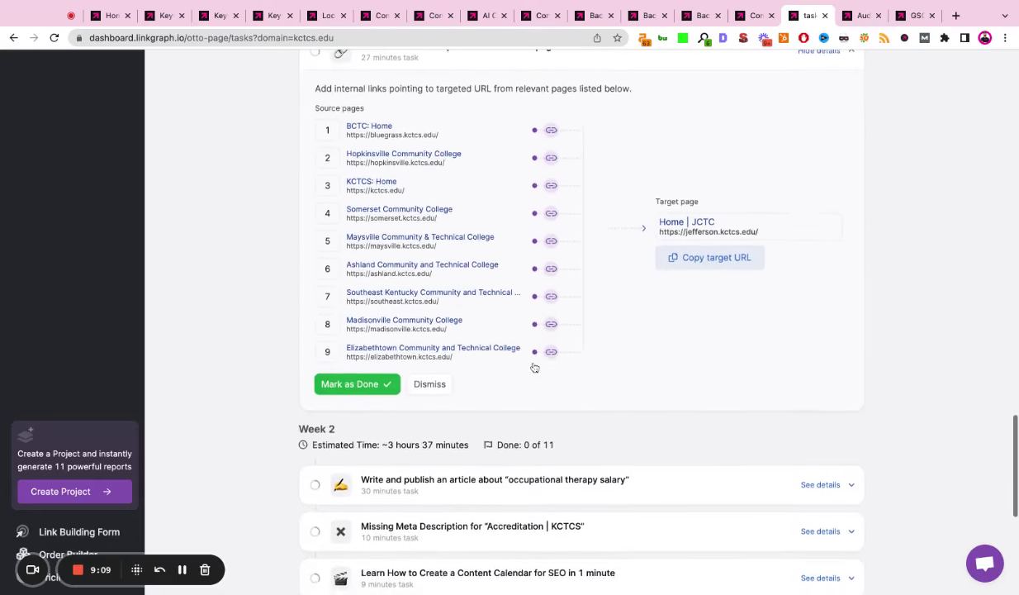
pyautogui.scroll(20, 723, 308)
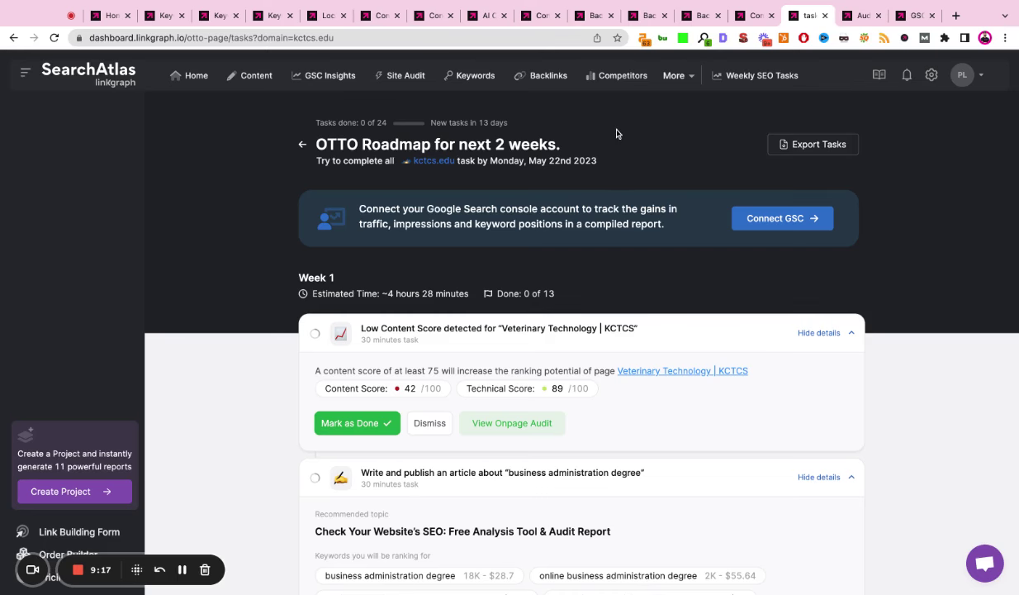
# - Switch to the Site Auditor, open the carcovers.com audit and review its overview of health, page changes, issues, indexability and user experience
pyautogui.click(856, 16)
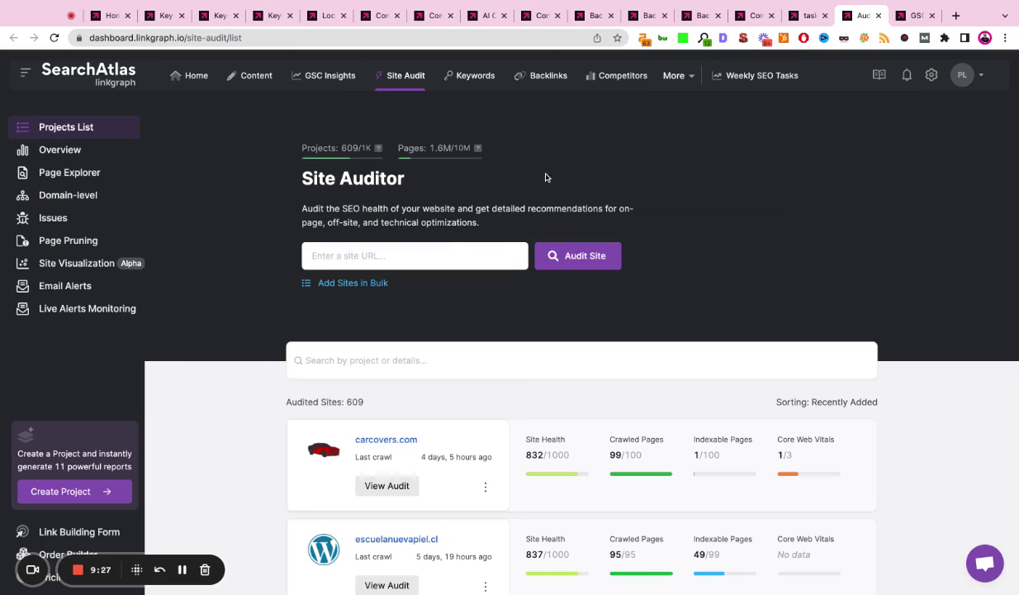
pyautogui.click(387, 486)
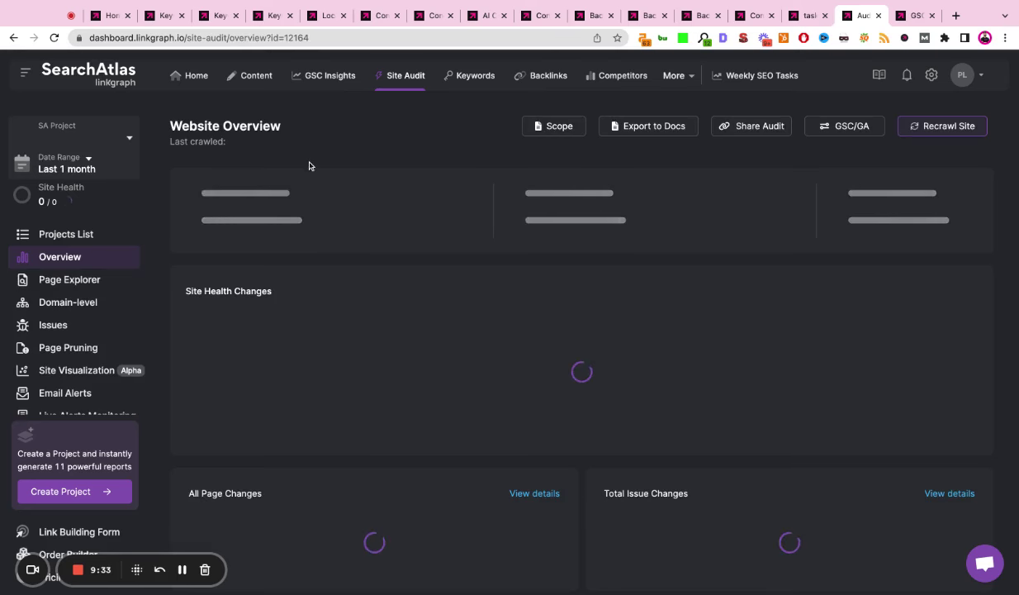
pyautogui.scroll(-2, 310, 166)
pyautogui.scroll(2, 310, 165)
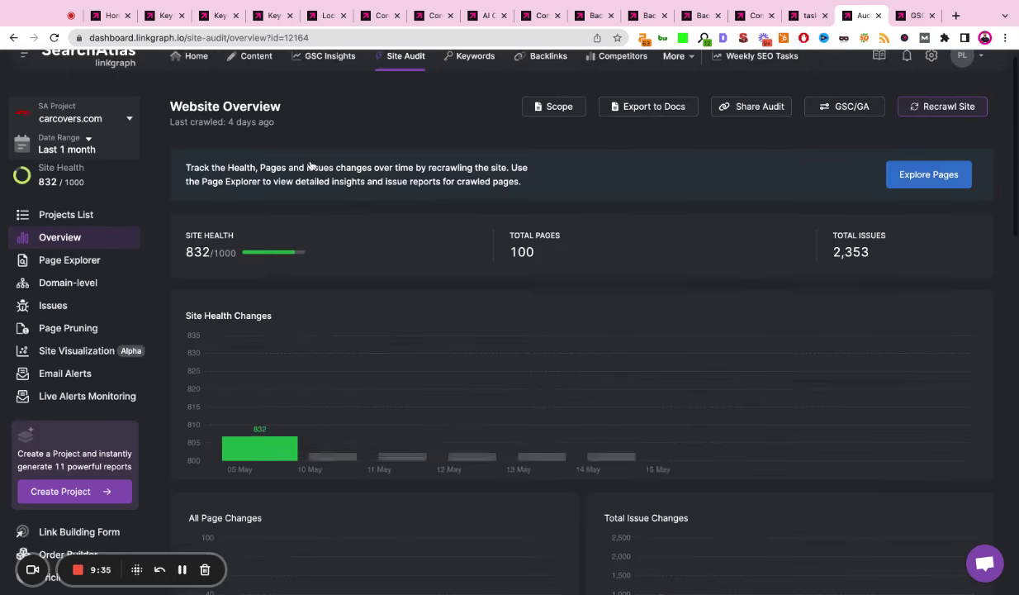
pyautogui.scroll(-2, 309, 165)
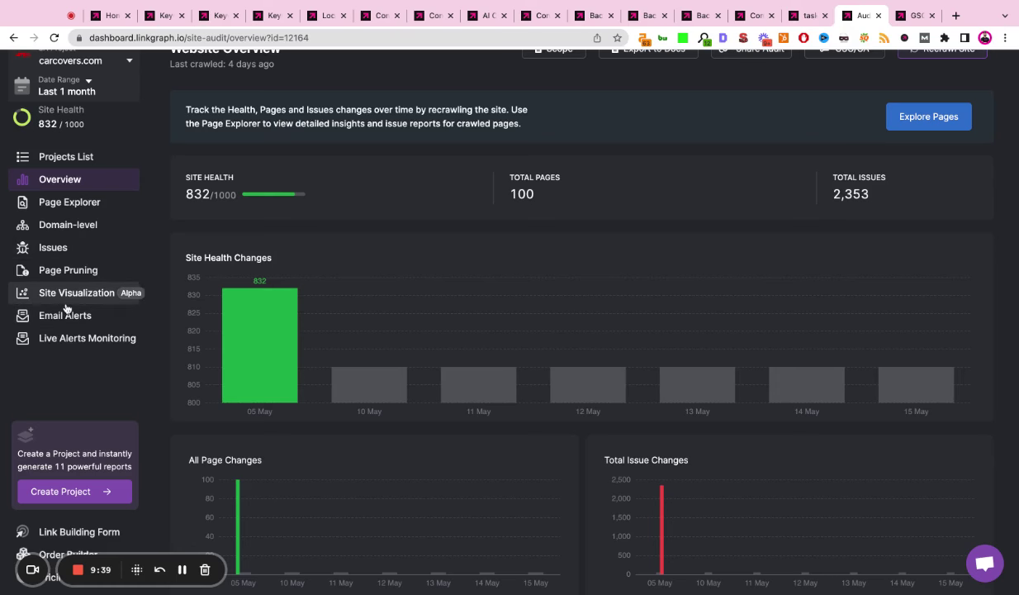
pyautogui.scroll(-2, 331, 219)
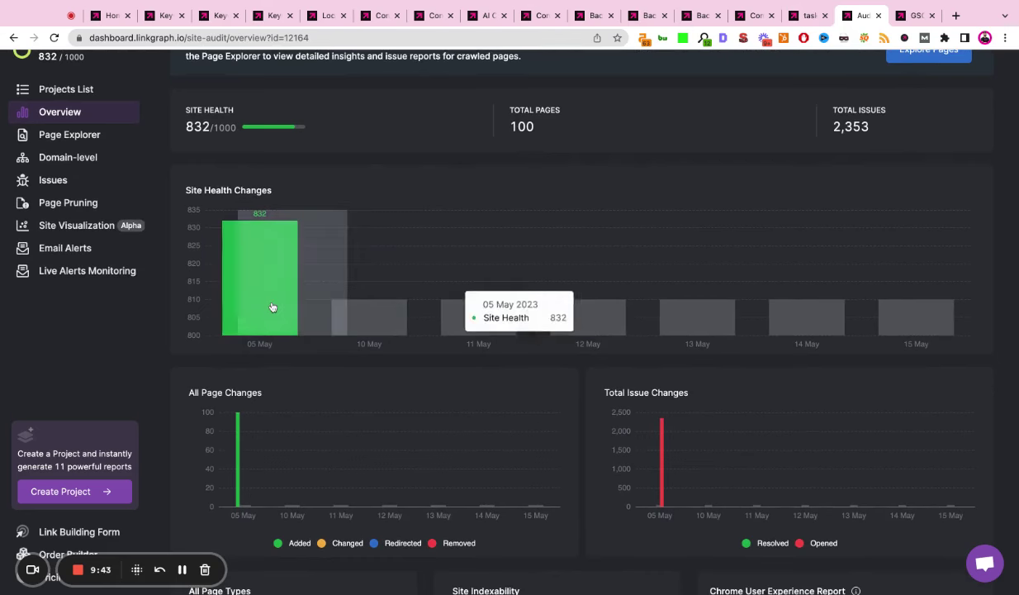
pyautogui.scroll(-1, 271, 306)
pyautogui.scroll(-5, 271, 308)
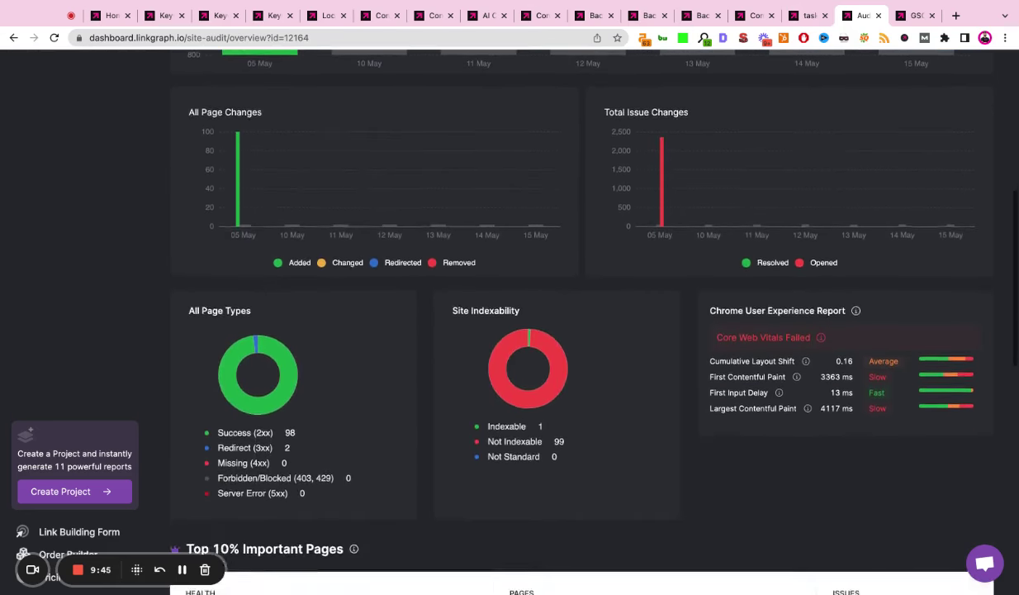
pyautogui.scroll(-4, 578, 330)
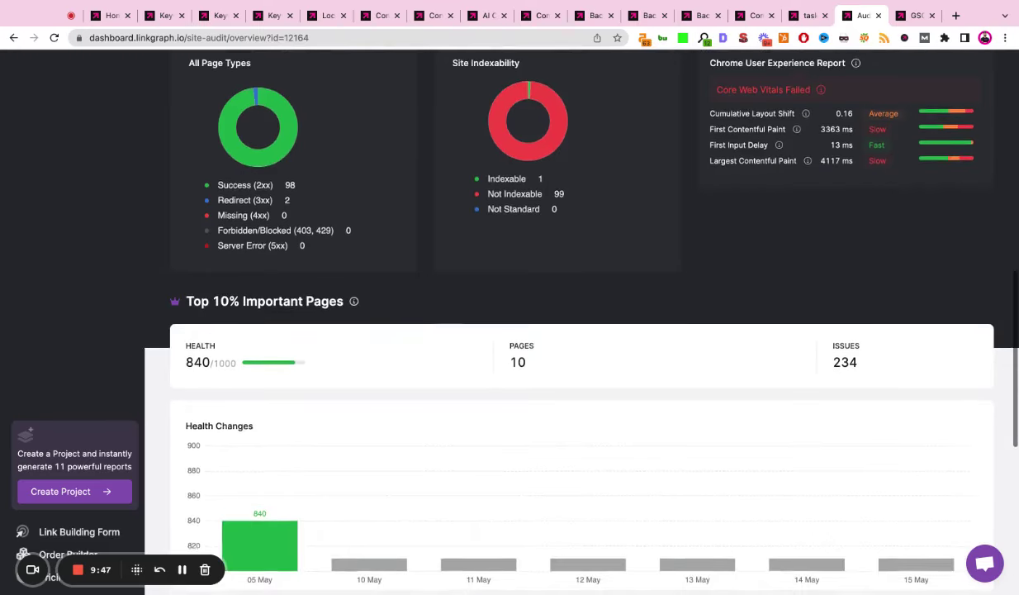
pyautogui.scroll(10, 578, 330)
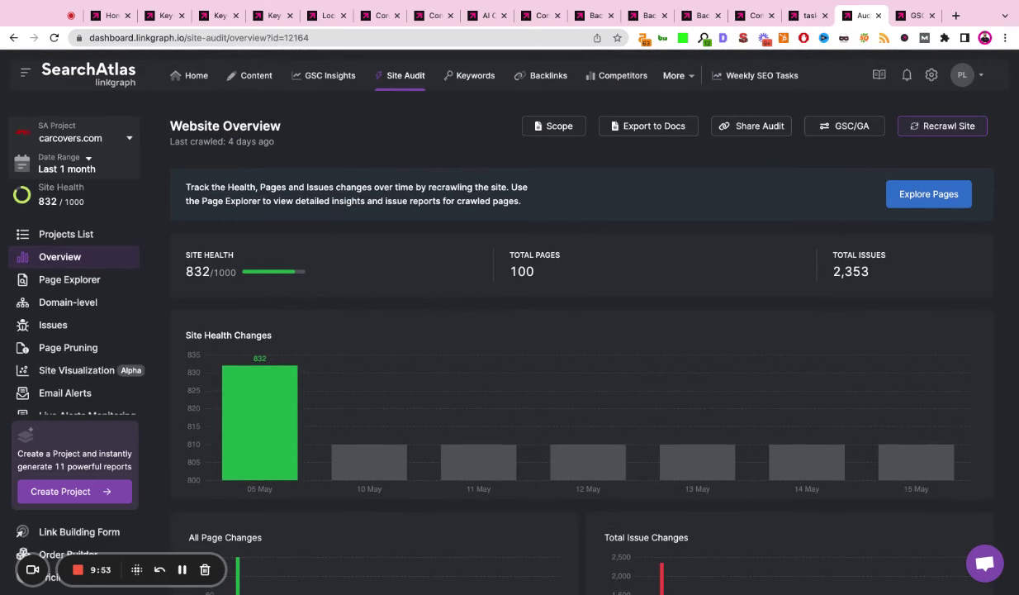
# - Open the Issues report for carcovers.com and view the issues in the Content and Images categories
pyautogui.click(103, 328)
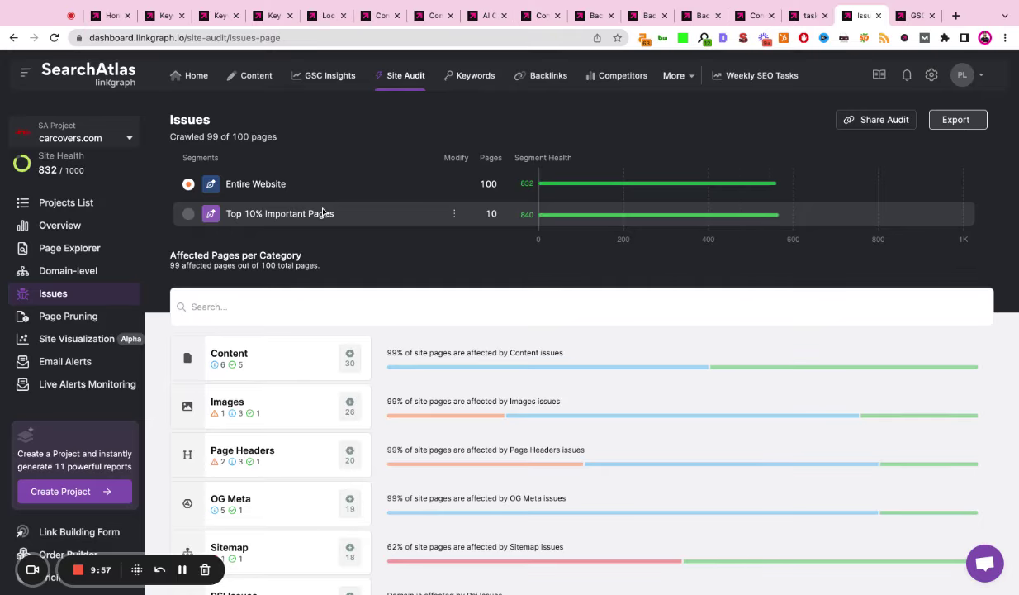
pyautogui.scroll(-3, 323, 213)
pyautogui.click(296, 261)
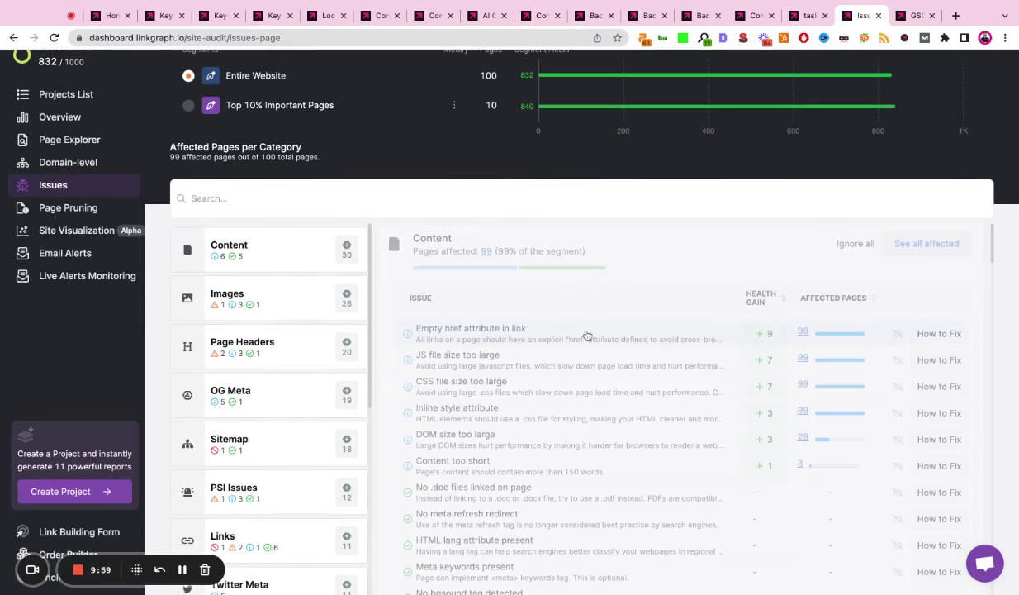
pyautogui.click(271, 308)
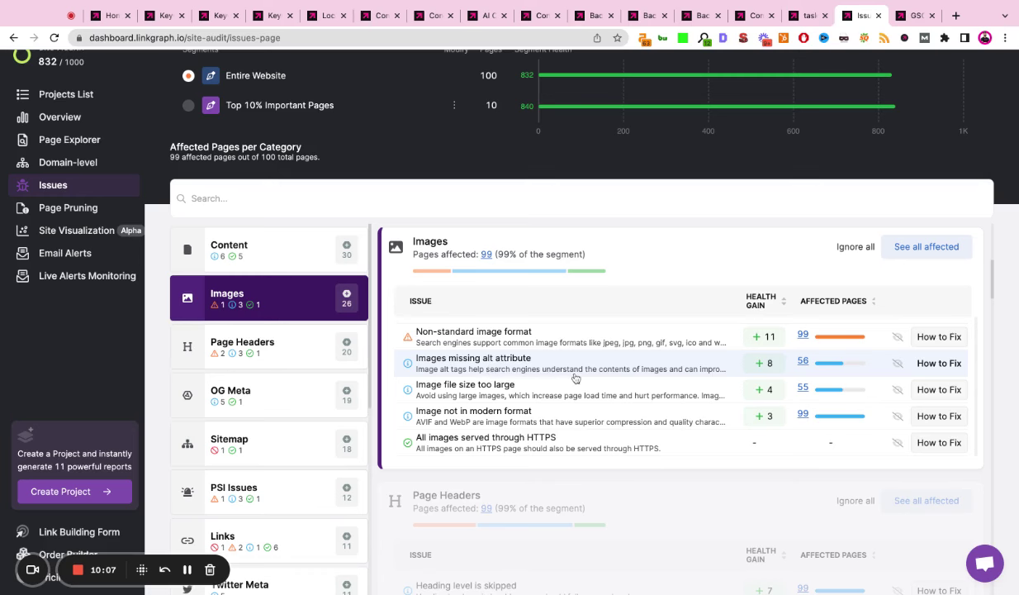
# - Open the pages affected by images missing alt attributes and examine the affected URLs, the issue description and the fix explanation
pyautogui.click(803, 363)
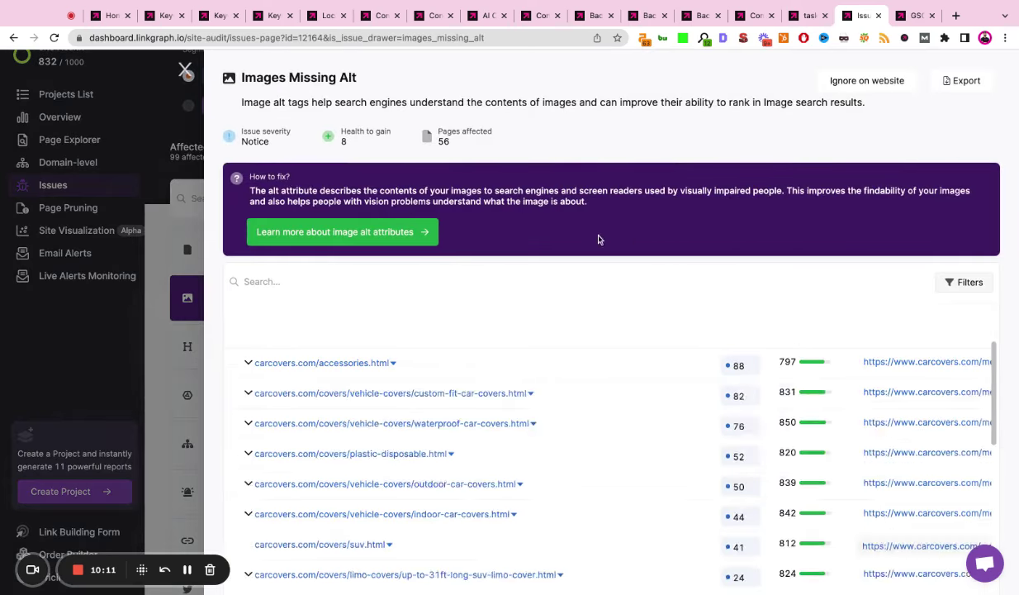
pyautogui.scroll(-3, 457, 337)
pyautogui.hscroll(1, 455, 337)
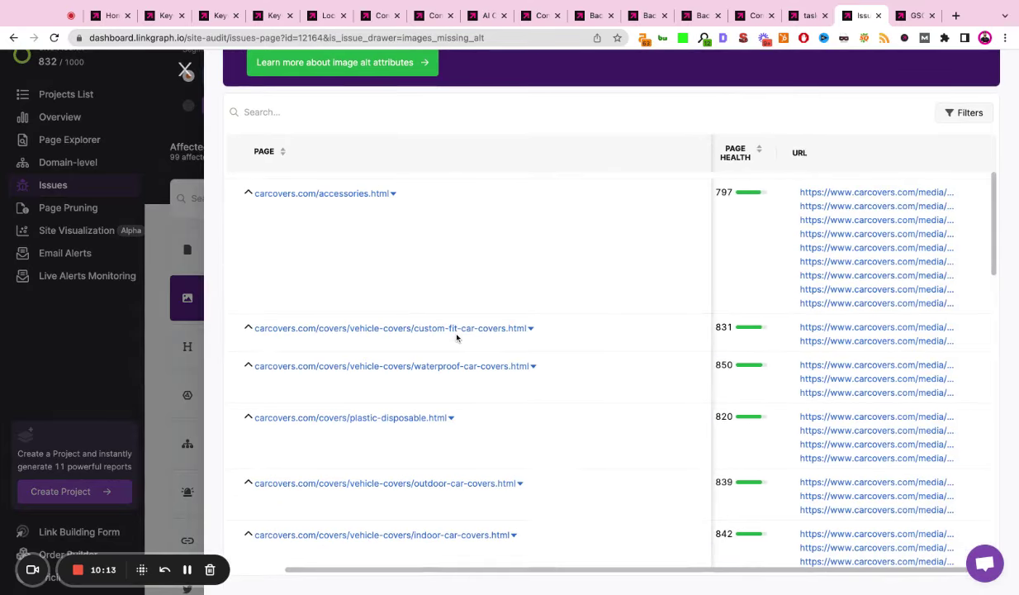
pyautogui.hscroll(-1, 611, 355)
pyautogui.scroll(3, 611, 330)
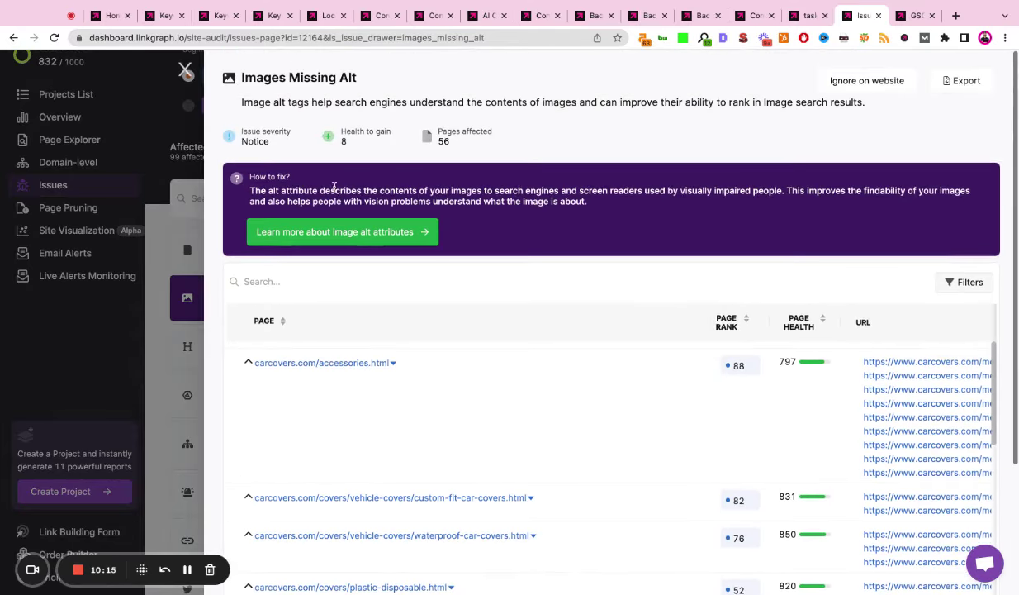
pyautogui.moveTo(241, 103); pyautogui.dragTo(459, 102)
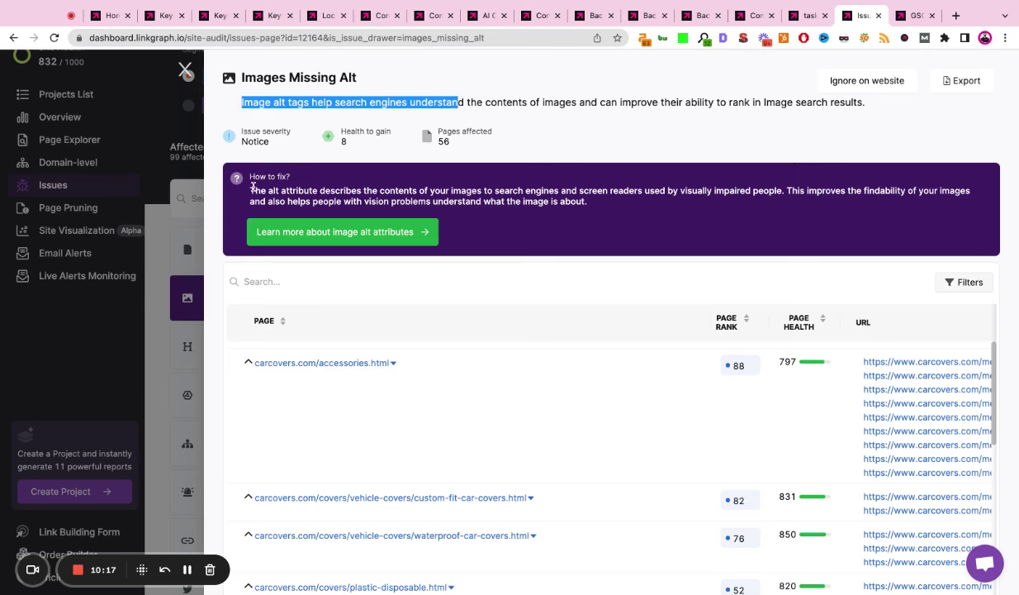
pyautogui.moveTo(250, 190); pyautogui.dragTo(588, 200)
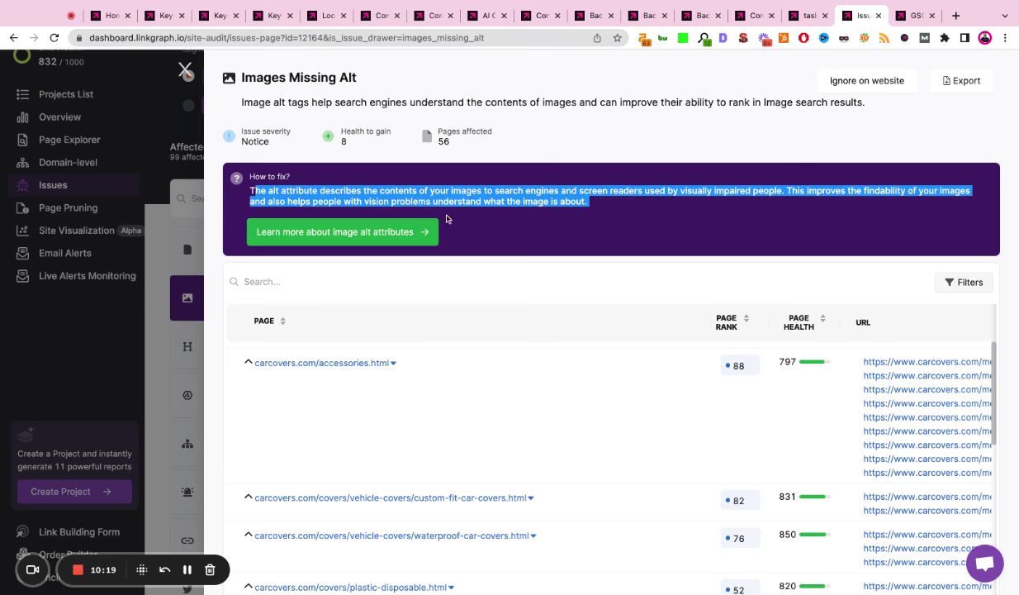
# - Open the linked guide on image alt attributes, return to the site audit and close the missing alt issue details
pyautogui.click(374, 232)
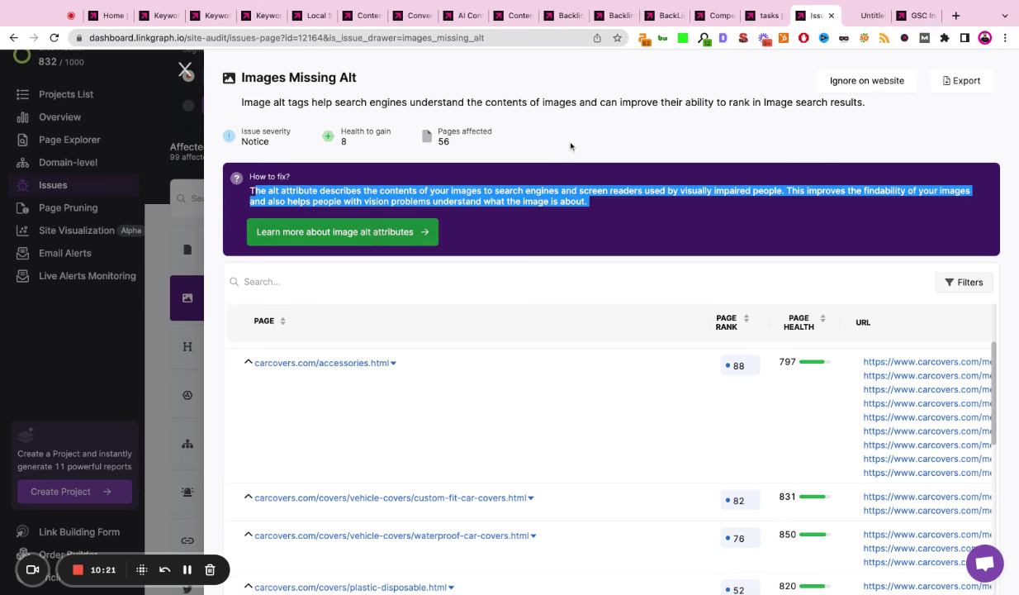
pyautogui.click(860, 21)
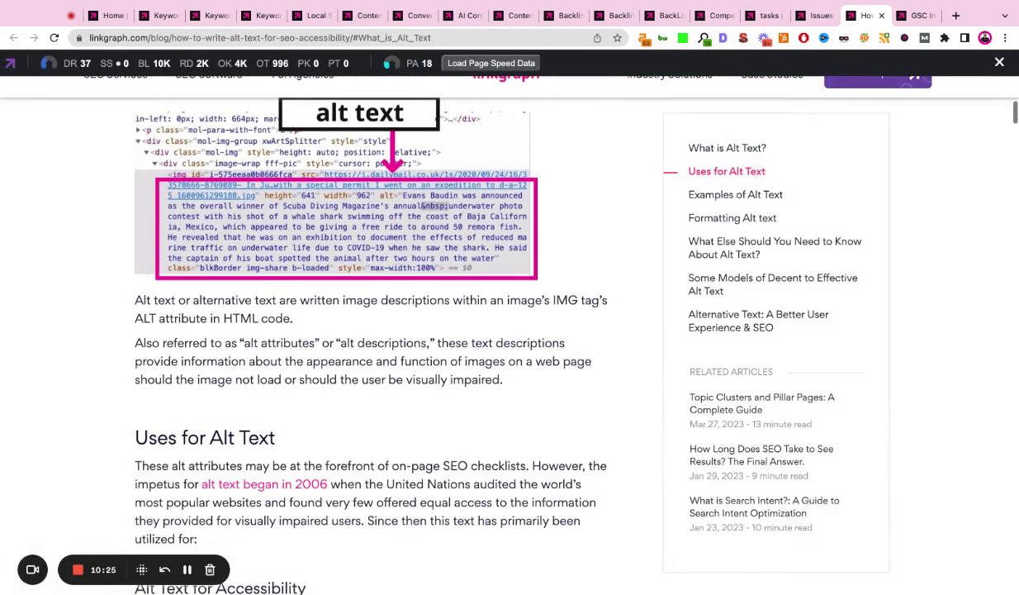
pyautogui.click(813, 15)
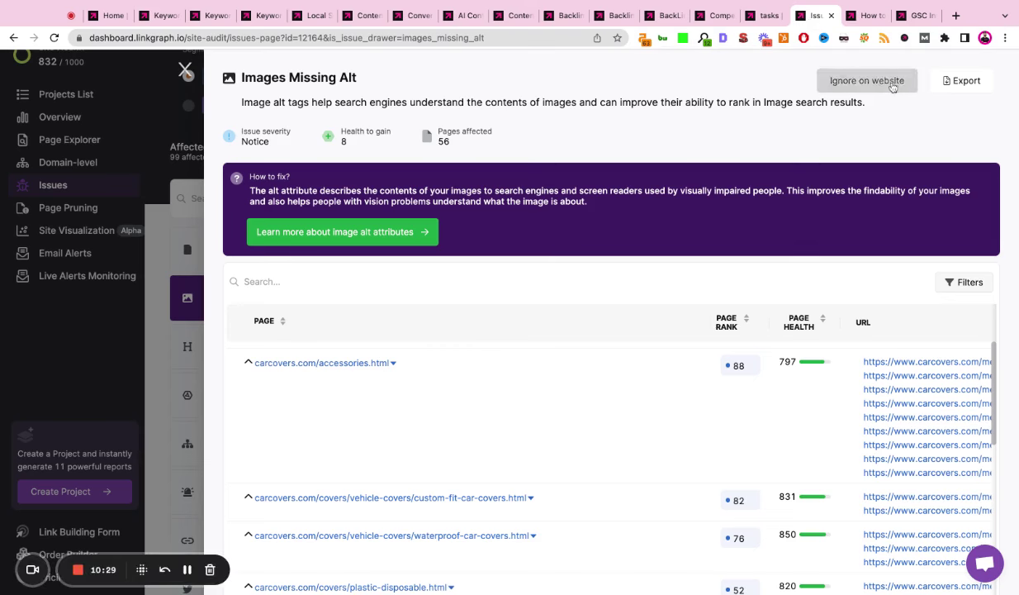
pyautogui.click(185, 71)
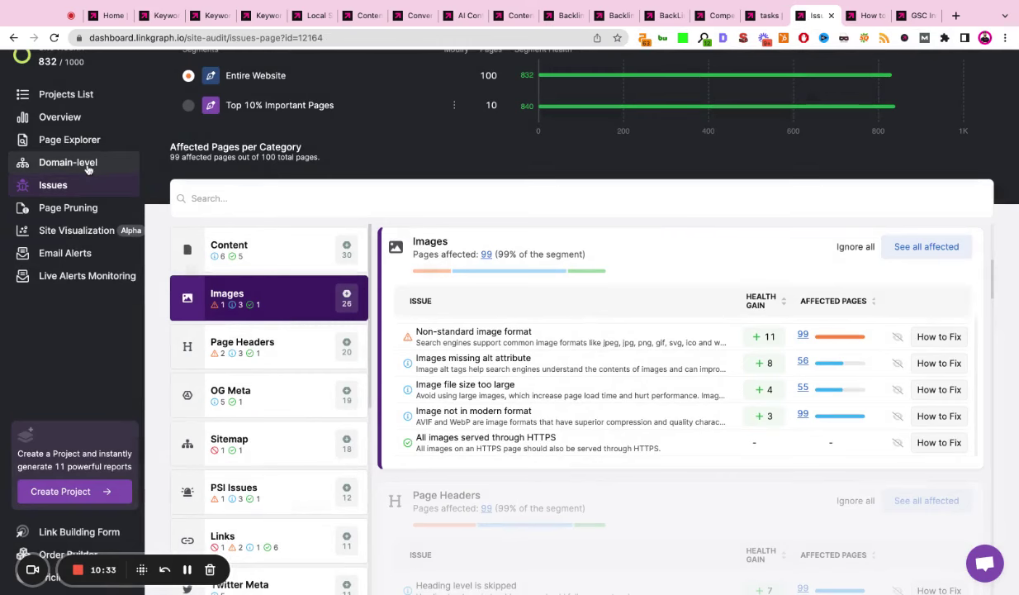
# - Open the Page Explorer for carcovers.com and look through the available column groups, including Fundamentals and GSC Insights, without changing the selection
pyautogui.click(79, 140)
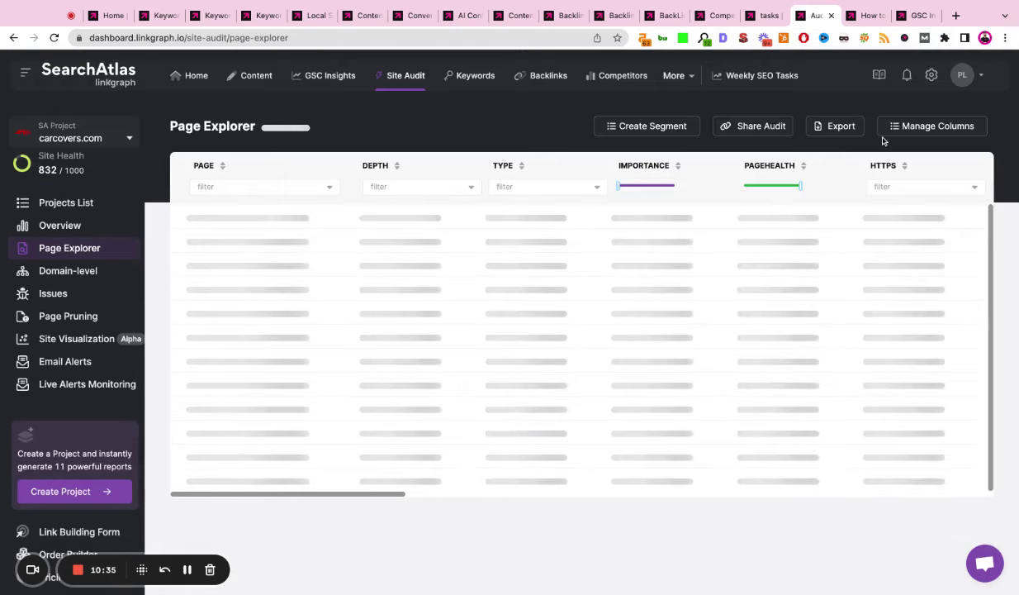
pyautogui.hscroll(5, 869, 250)
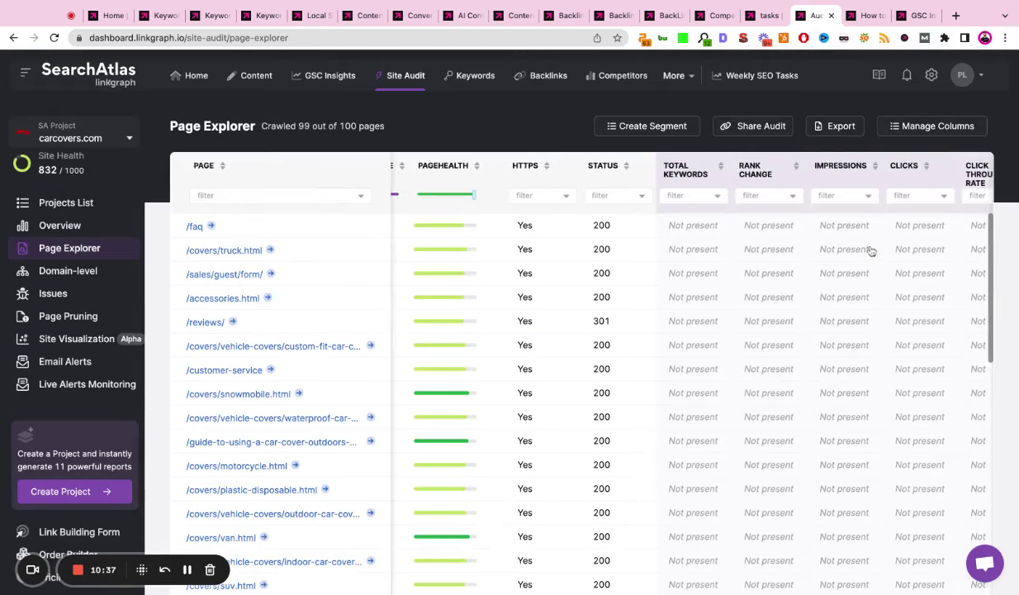
pyautogui.click(931, 128)
pyautogui.click(888, 136)
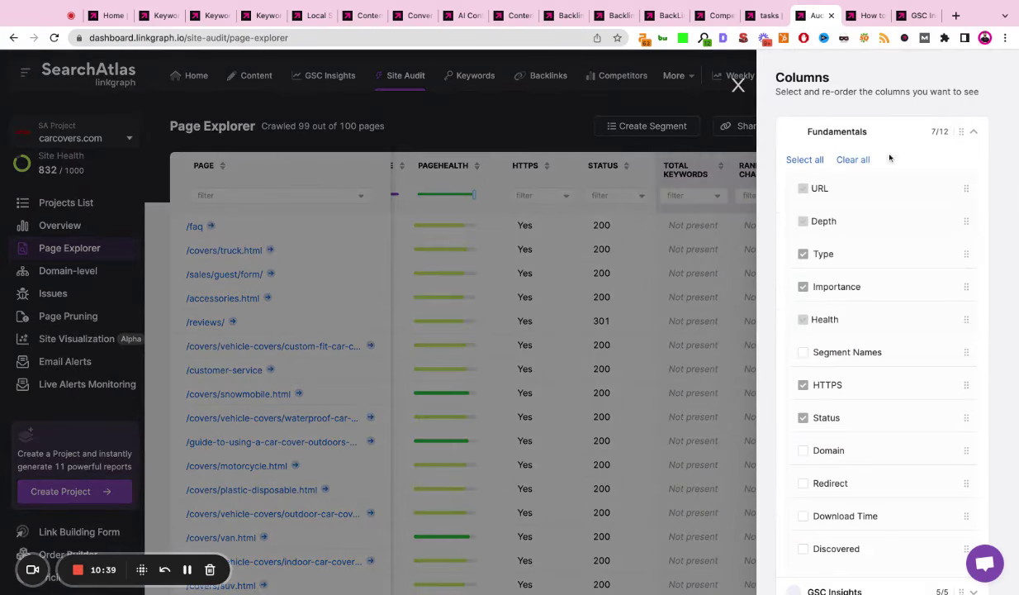
pyautogui.click(884, 130)
pyautogui.click(892, 165)
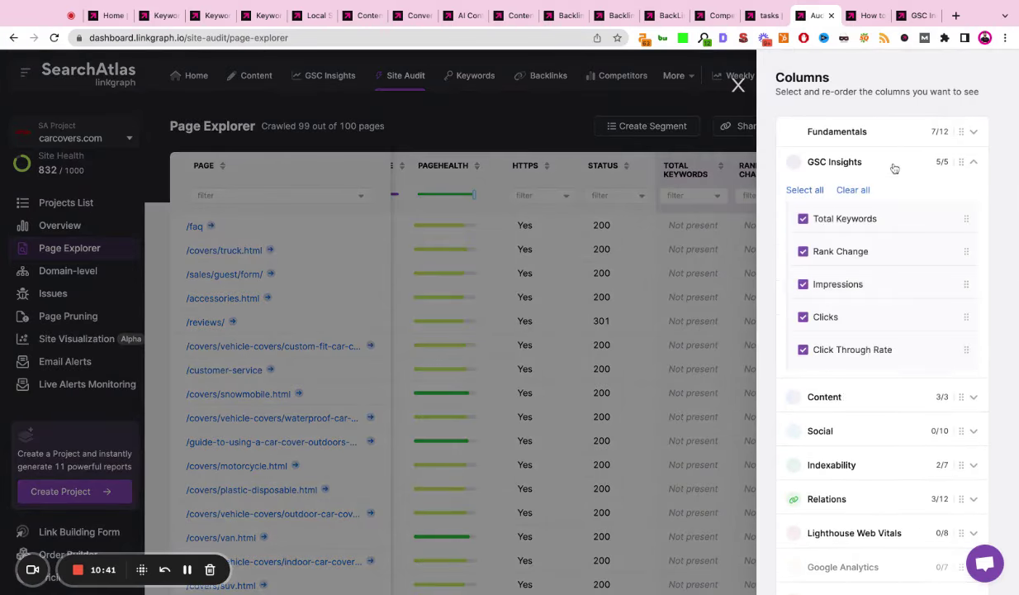
pyautogui.click(894, 166)
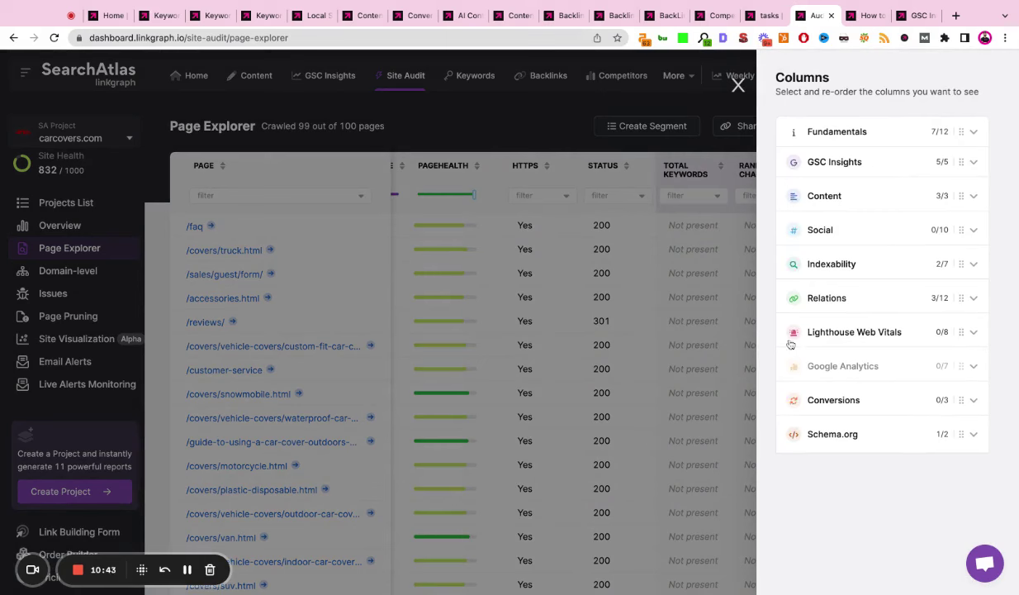
pyautogui.click(880, 165)
pyautogui.click(880, 169)
pyautogui.click(737, 85)
# - Open the Site Auditor email alerts and view the recipient options for the H1 Tag Missing Or Empty alert, leaving them unchanged
pyautogui.click(60, 362)
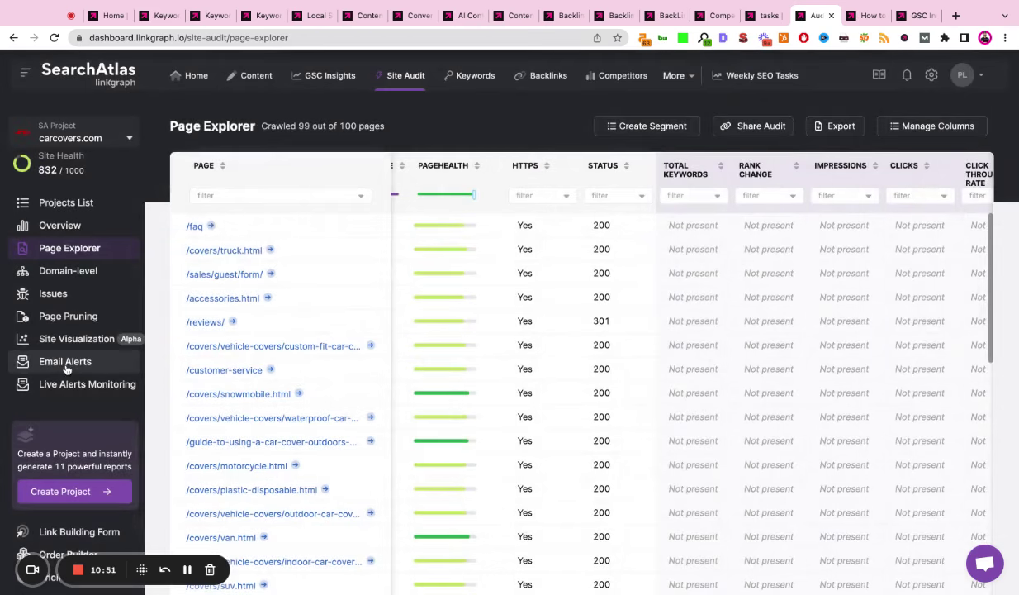
pyautogui.scroll(-1, 399, 366)
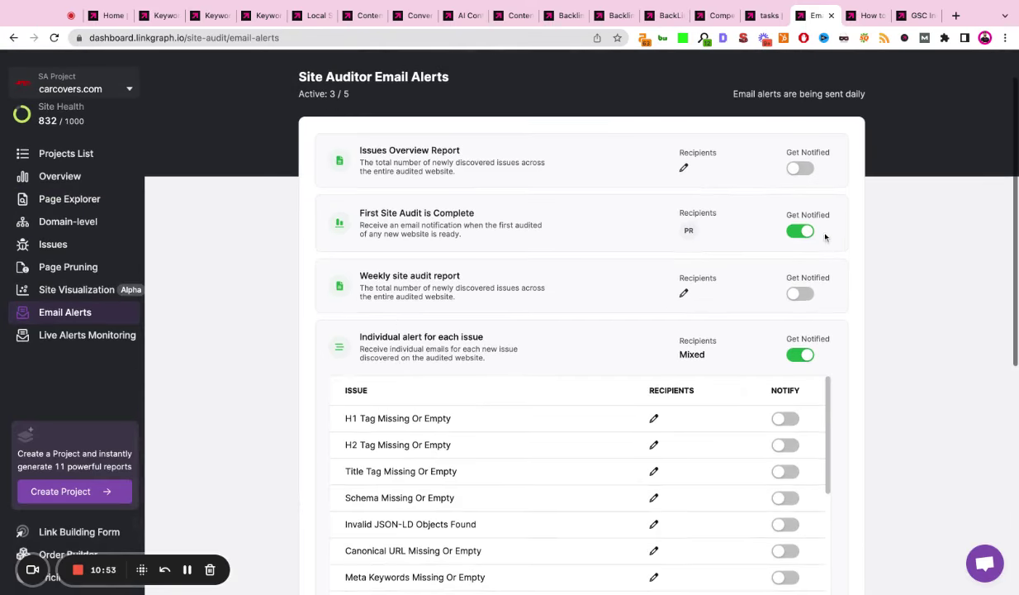
pyautogui.scroll(-2, 818, 235)
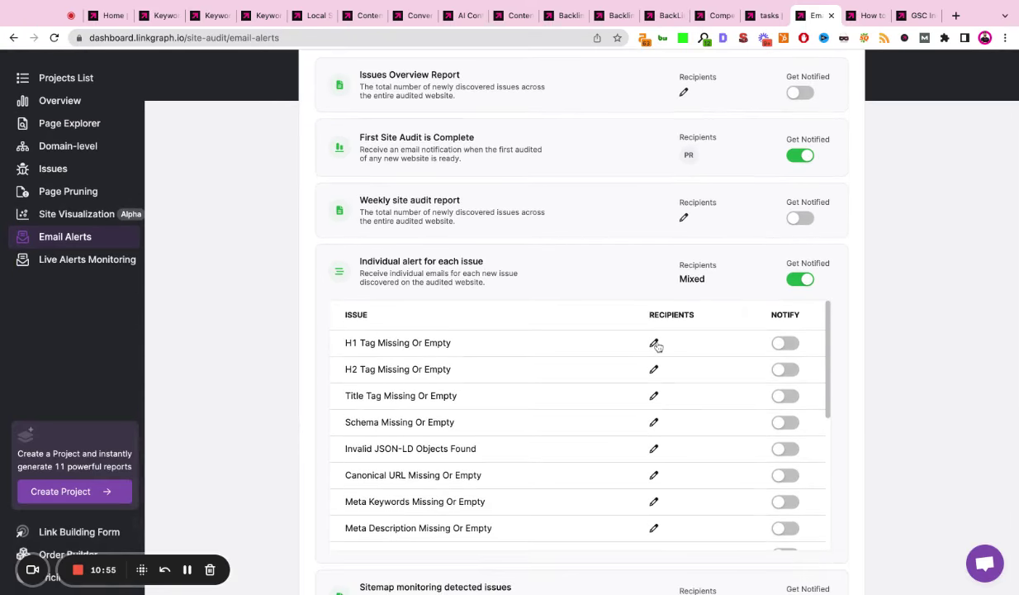
pyautogui.click(654, 343)
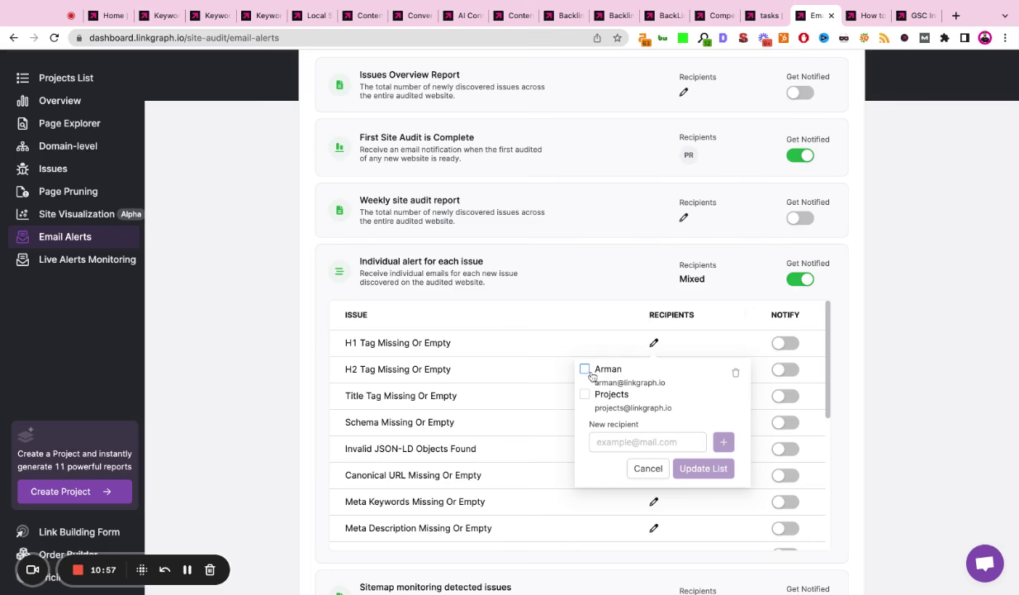
pyautogui.click(650, 472)
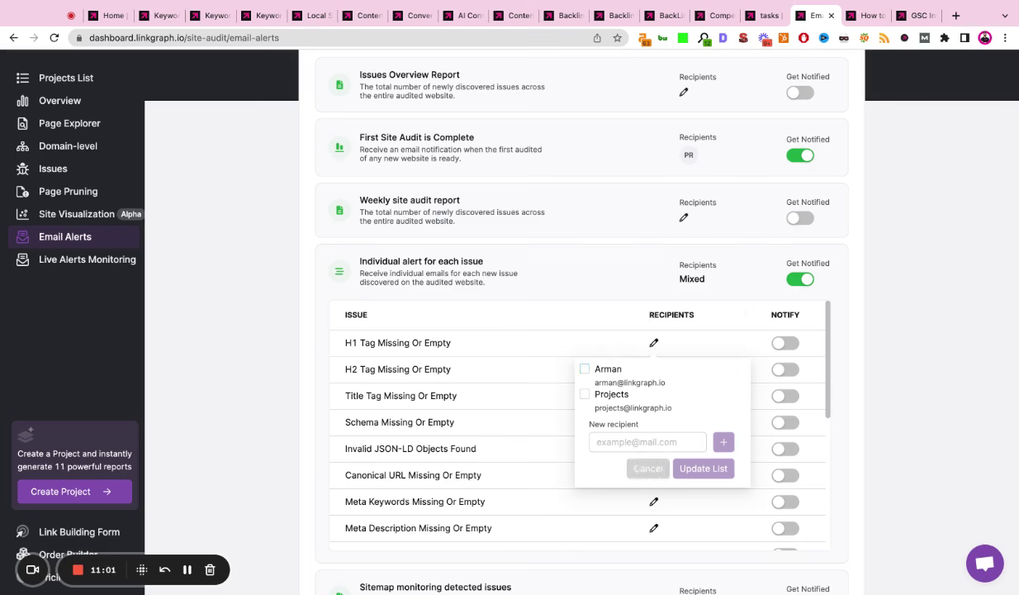
pyautogui.click(649, 469)
pyautogui.scroll(3, 652, 450)
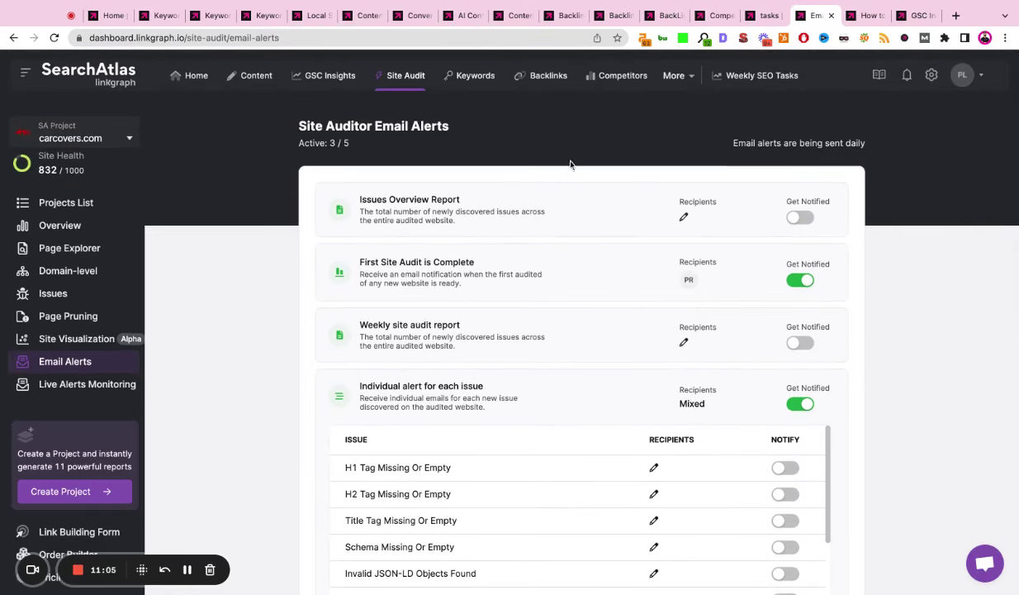
# - Close the image alt attribute guide, switch to the GSC Insights overview for linkgraph.com and view its date range options
pyautogui.click(863, 12)
pyautogui.click(882, 15)
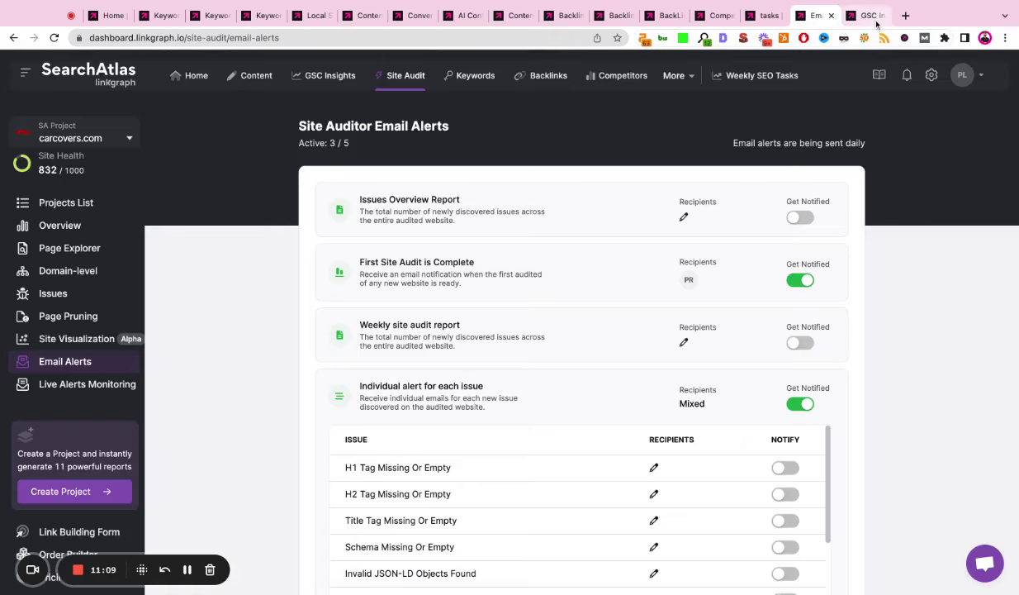
pyautogui.click(871, 23)
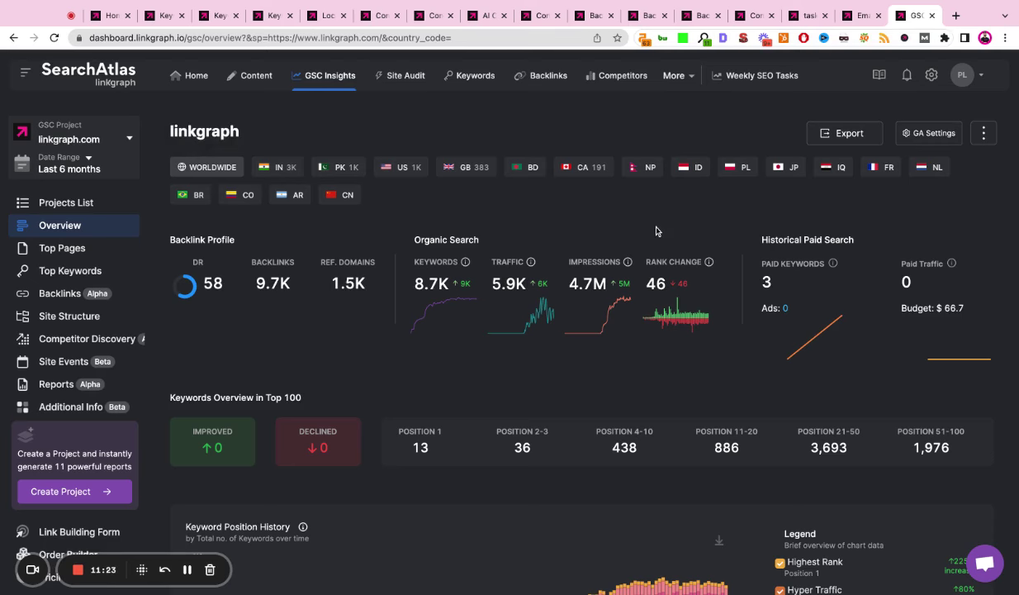
pyautogui.scroll(-4, 657, 231)
pyautogui.scroll(4, 578, 330)
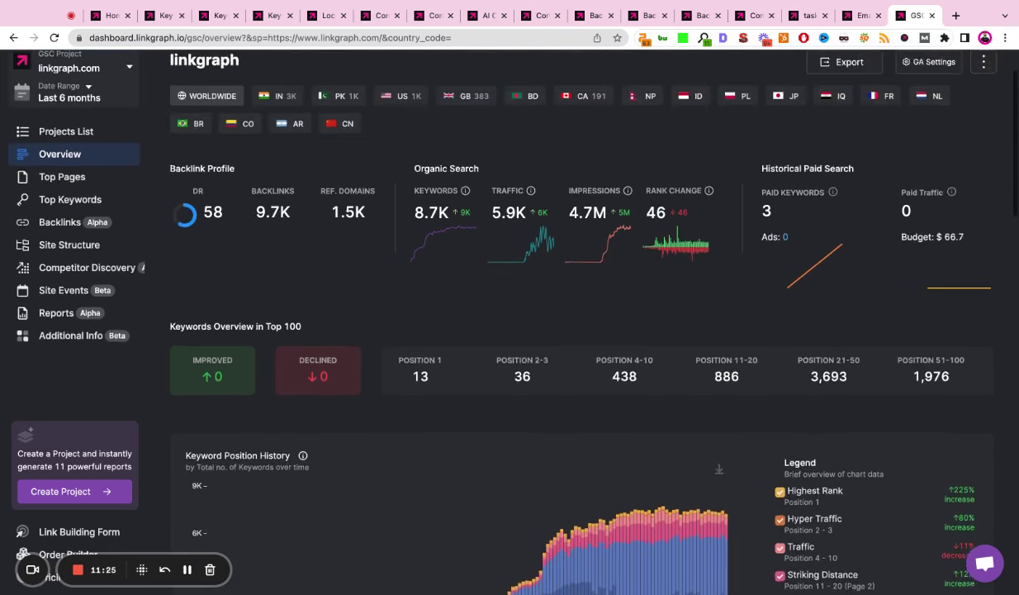
pyautogui.click(80, 160)
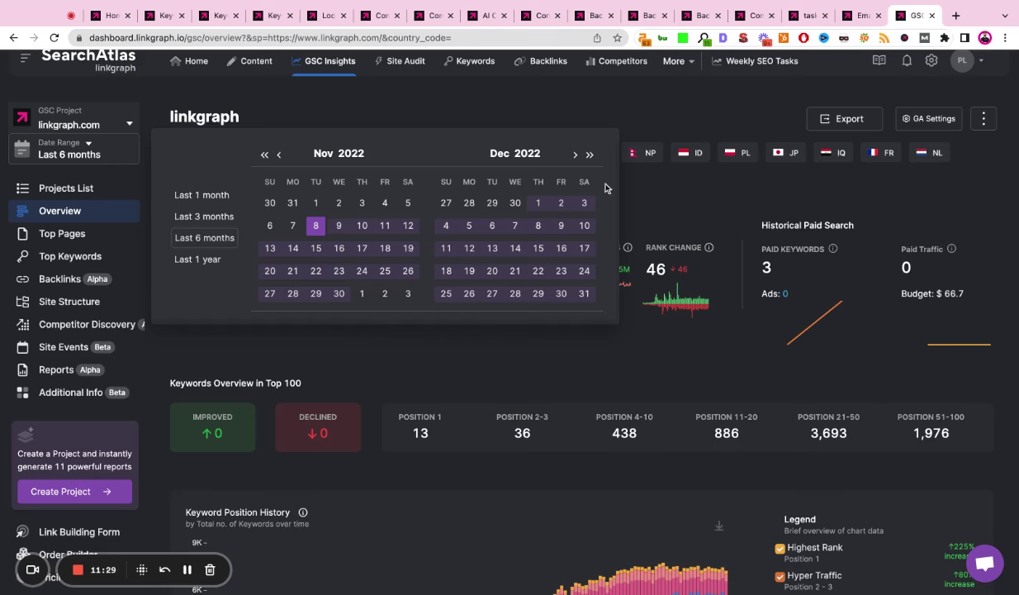
# - Examine the keyword position history, search overview charts and page statistics, including the traffic change for /link-building-services
pyautogui.scroll(-4, 609, 179)
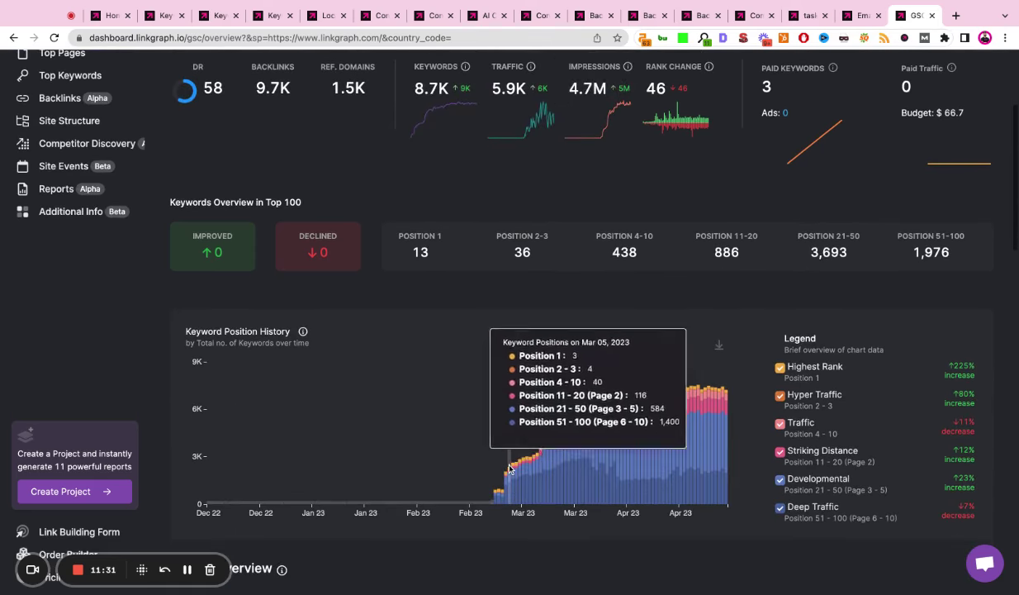
pyautogui.scroll(-1, 711, 356)
pyautogui.scroll(-5, 720, 338)
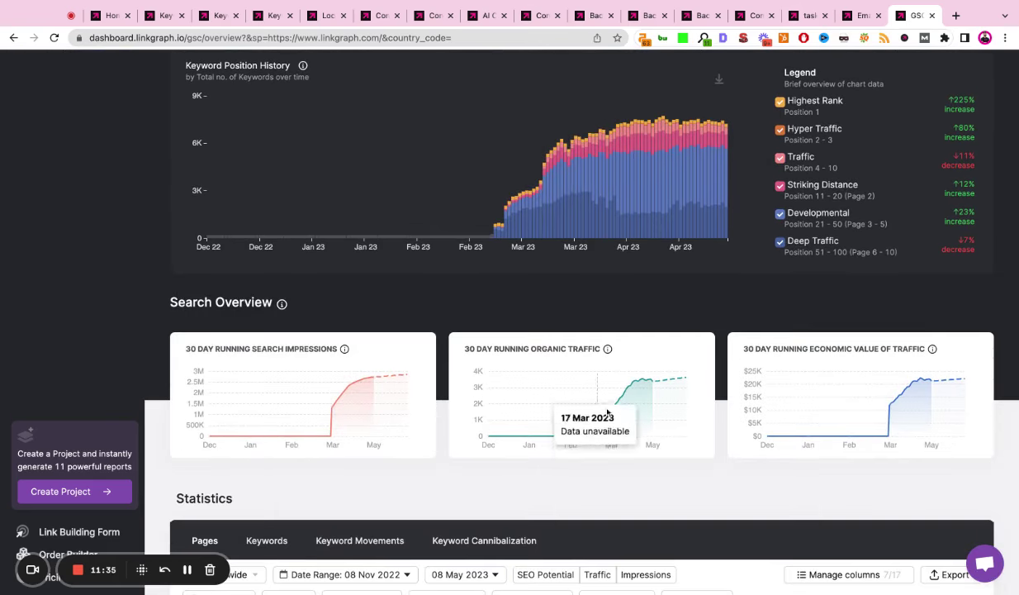
pyautogui.scroll(-10, 665, 391)
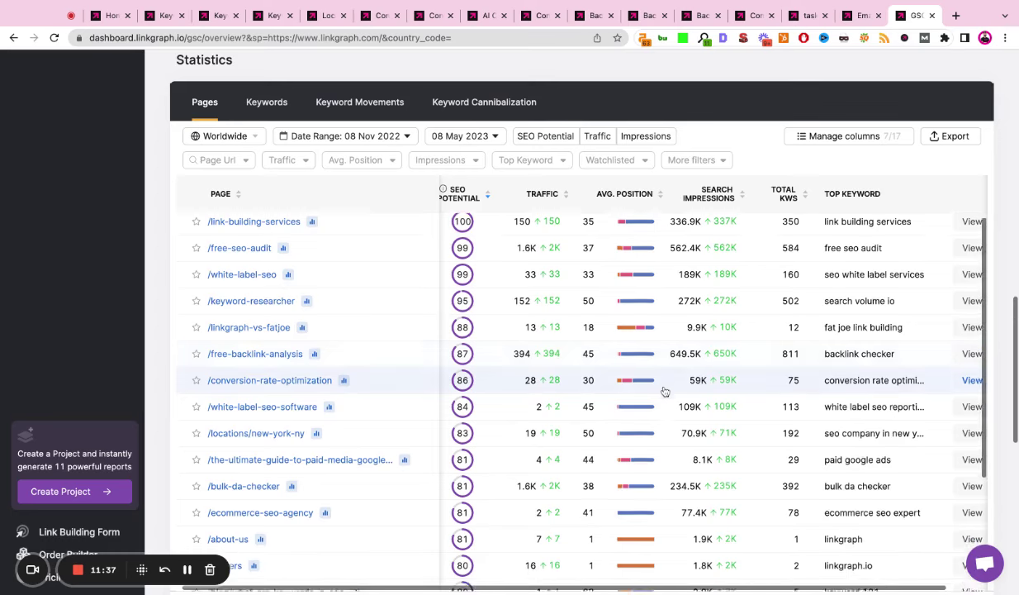
pyautogui.scroll(-1, 751, 210)
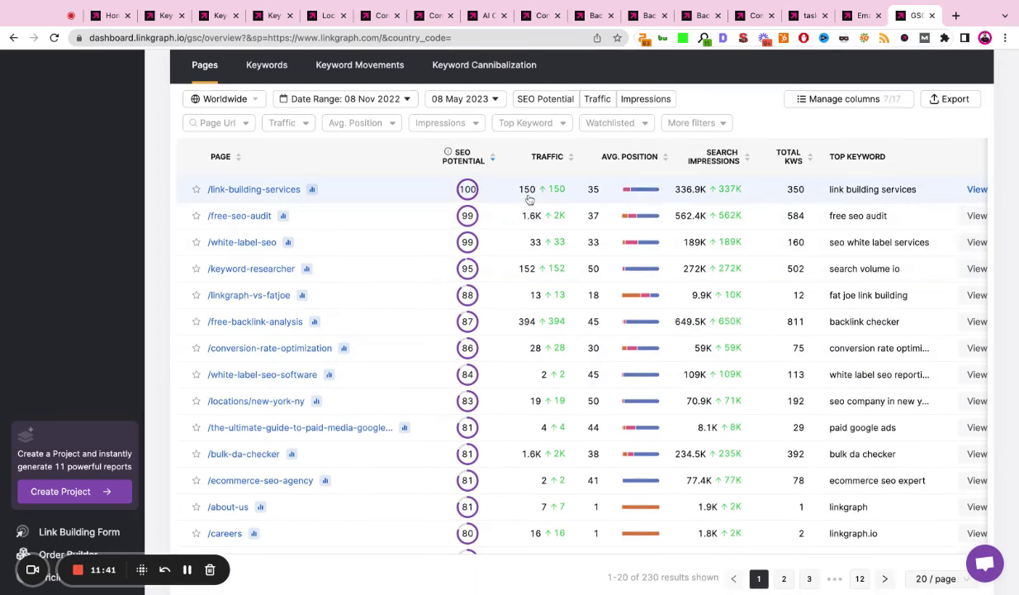
pyautogui.moveTo(555, 197)
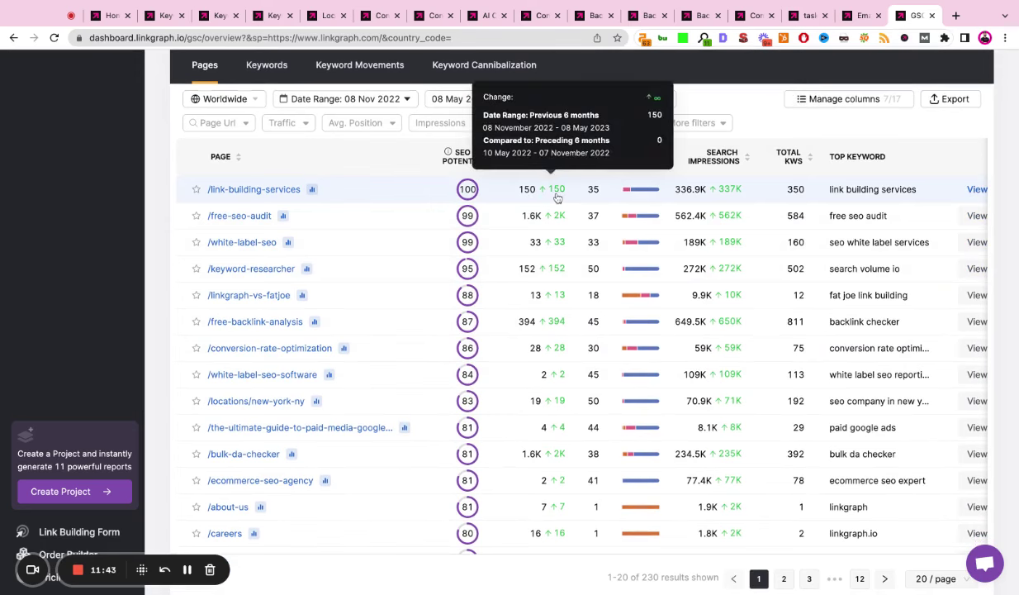
pyautogui.hscroll(3, 555, 197)
pyautogui.hscroll(-3, 555, 200)
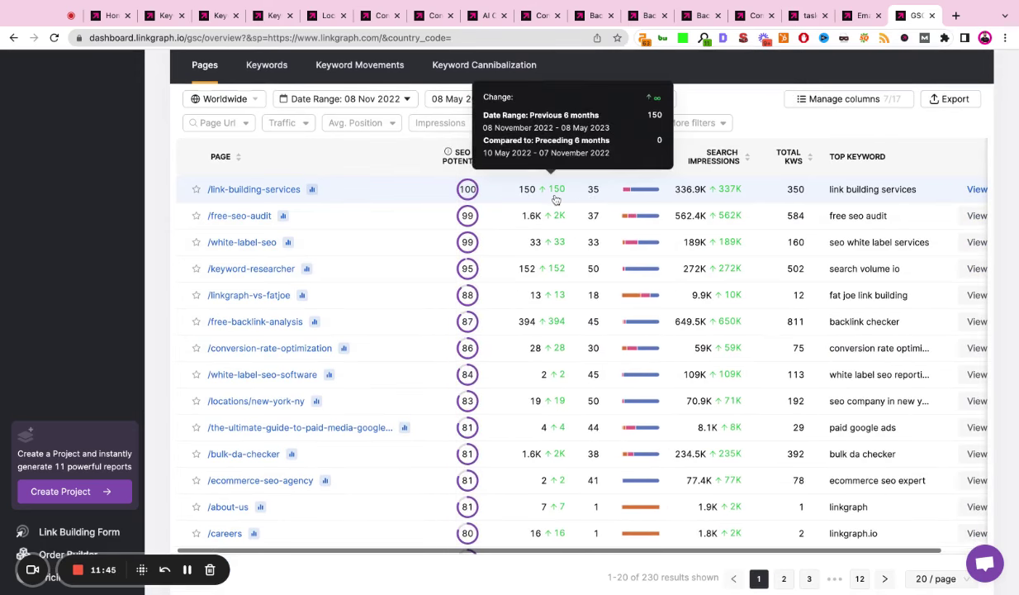
# - Open the historical data of /free-seo-audit and add a site event named "test", dated 04/01/2023, for this page with the thumbs-up icon
pyautogui.click(283, 216)
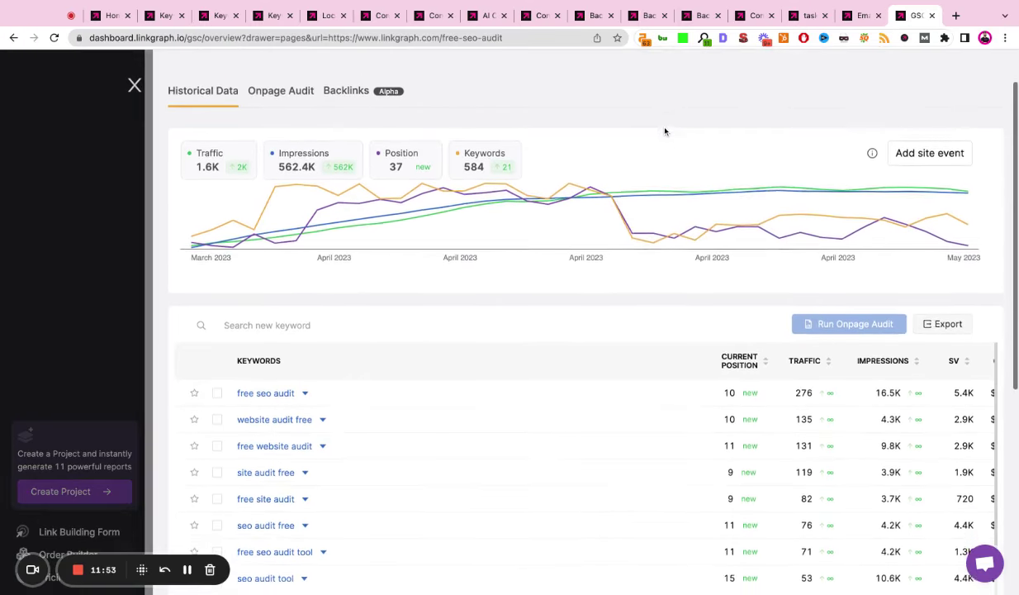
pyautogui.click(913, 184)
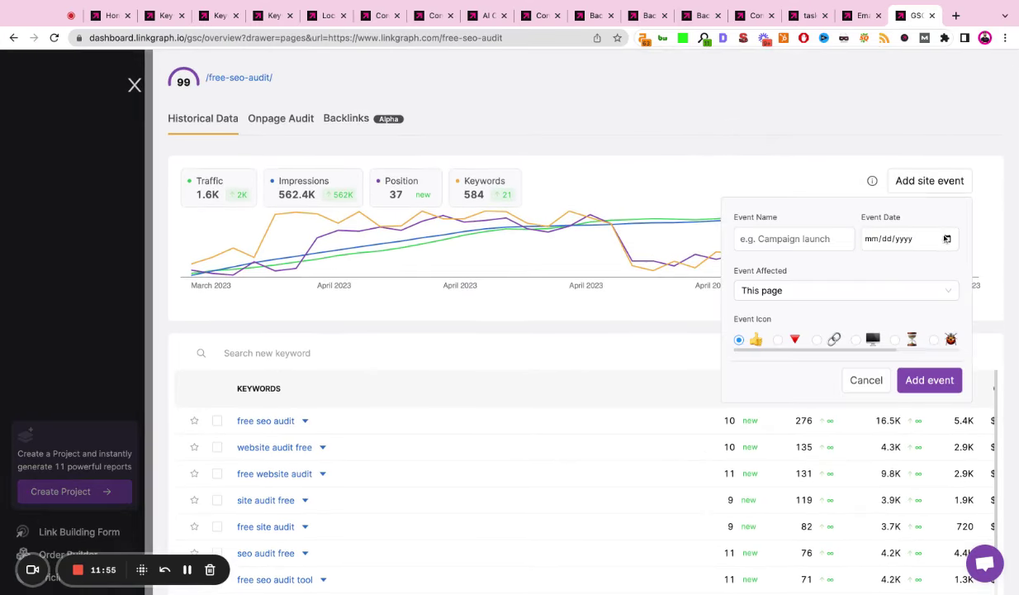
pyautogui.click(947, 238)
pyautogui.press('Return')
pyautogui.click(832, 256)
pyautogui.write('test')
pyautogui.click(783, 292)
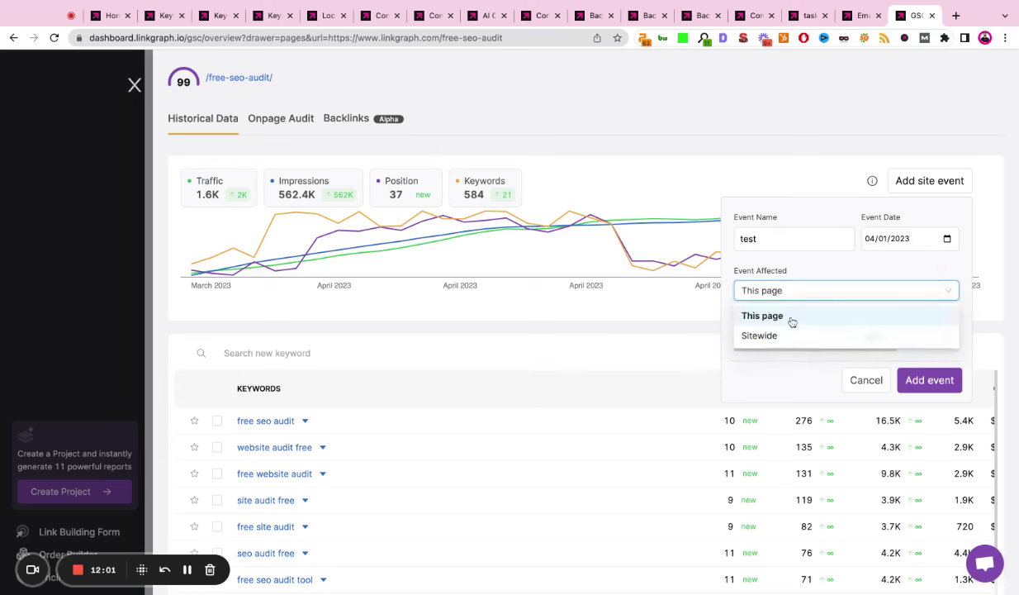
pyautogui.click(792, 318)
pyautogui.click(746, 337)
pyautogui.click(929, 380)
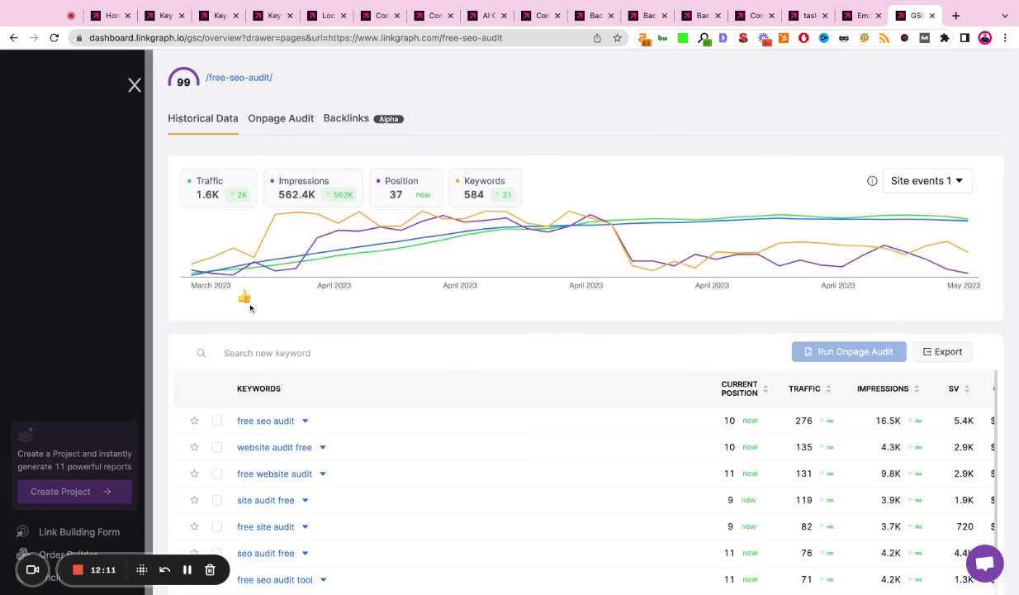
pyautogui.moveTo(245, 299)
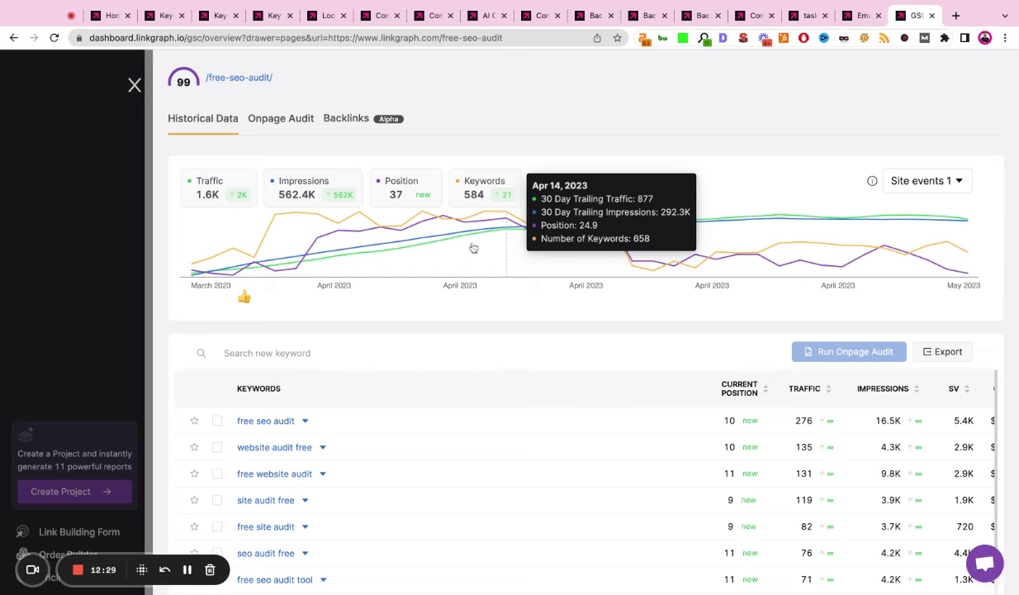
# - Close the /free-seo-audit page details and open the account menu
pyautogui.click(135, 85)
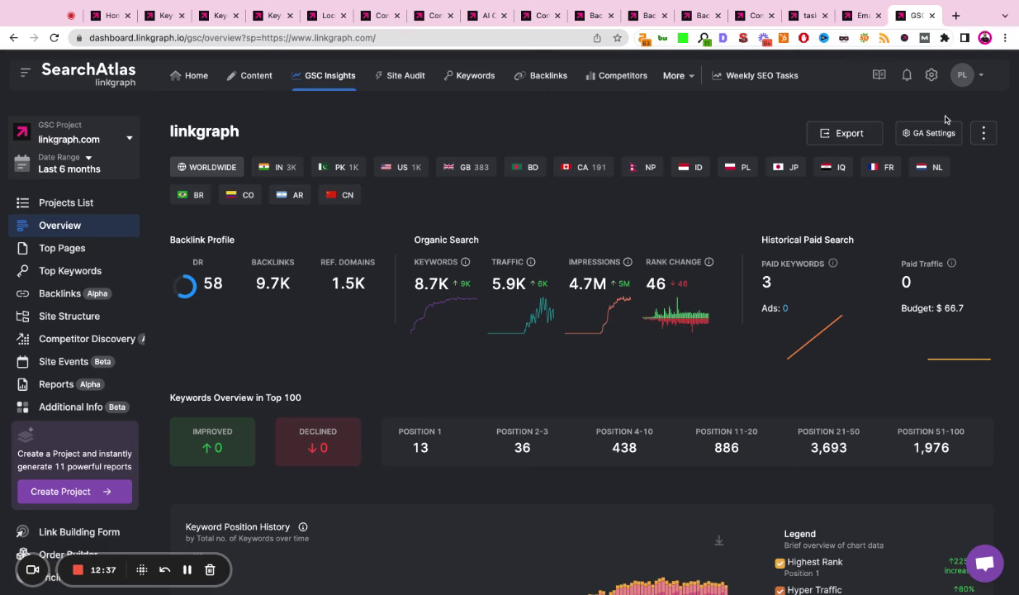
pyautogui.click(977, 80)
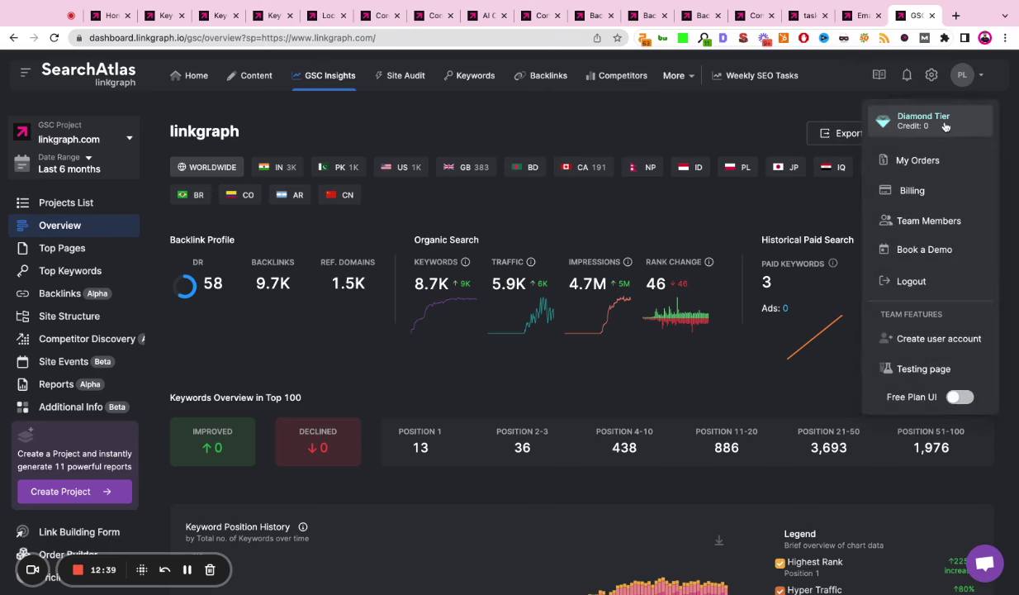